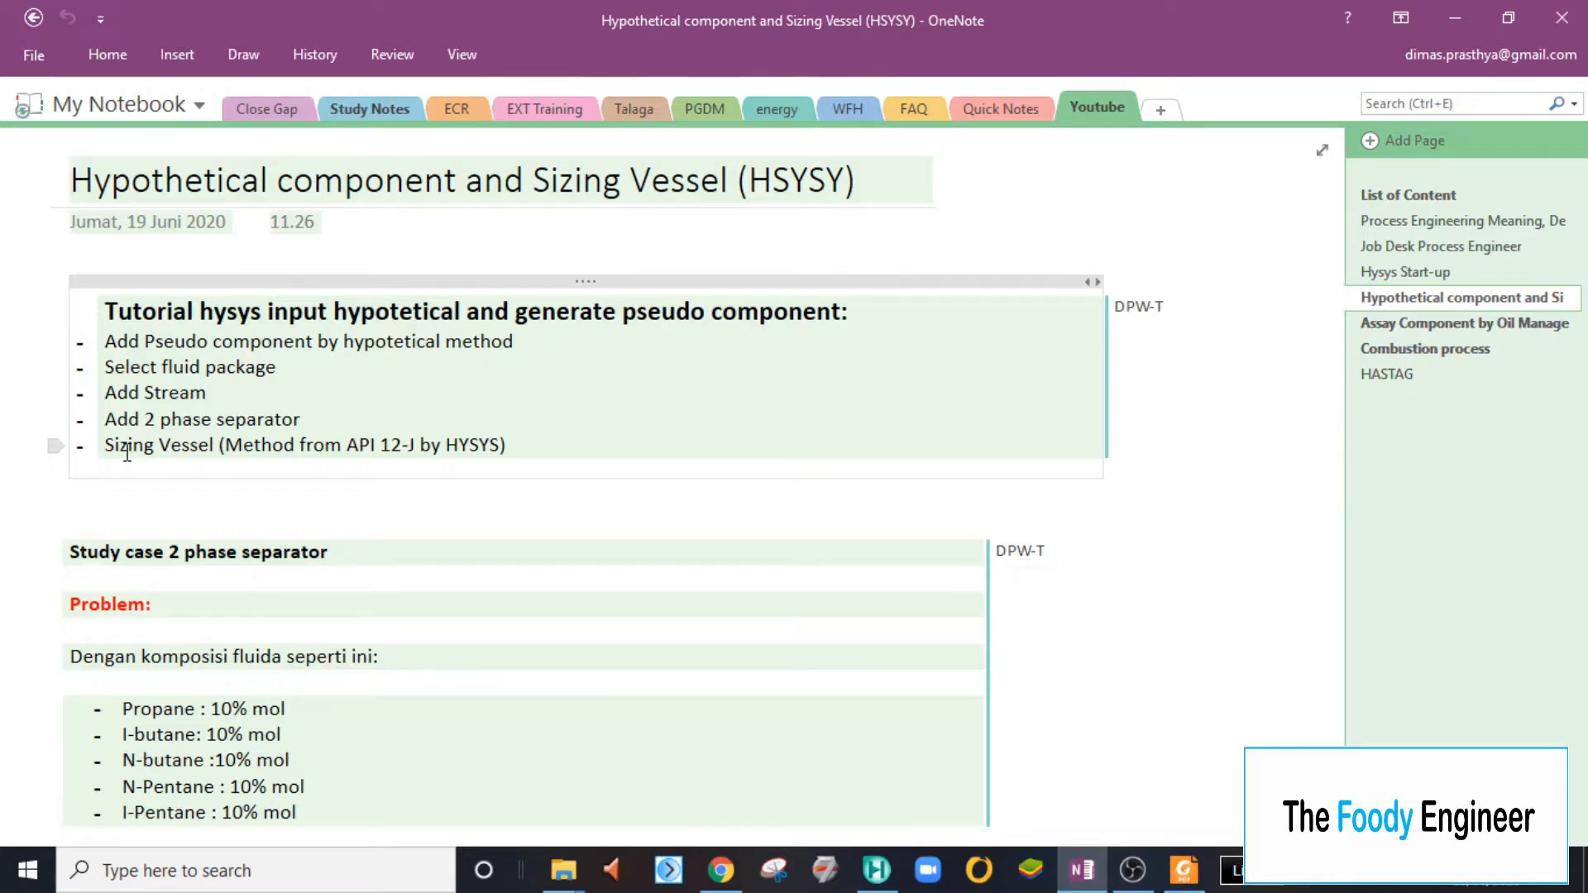
- Read the 2 phase separator study case in OneNote, covering fluid composition, operating conditions, design criteria and the three questions
scroll(229, 463, "down", 1)
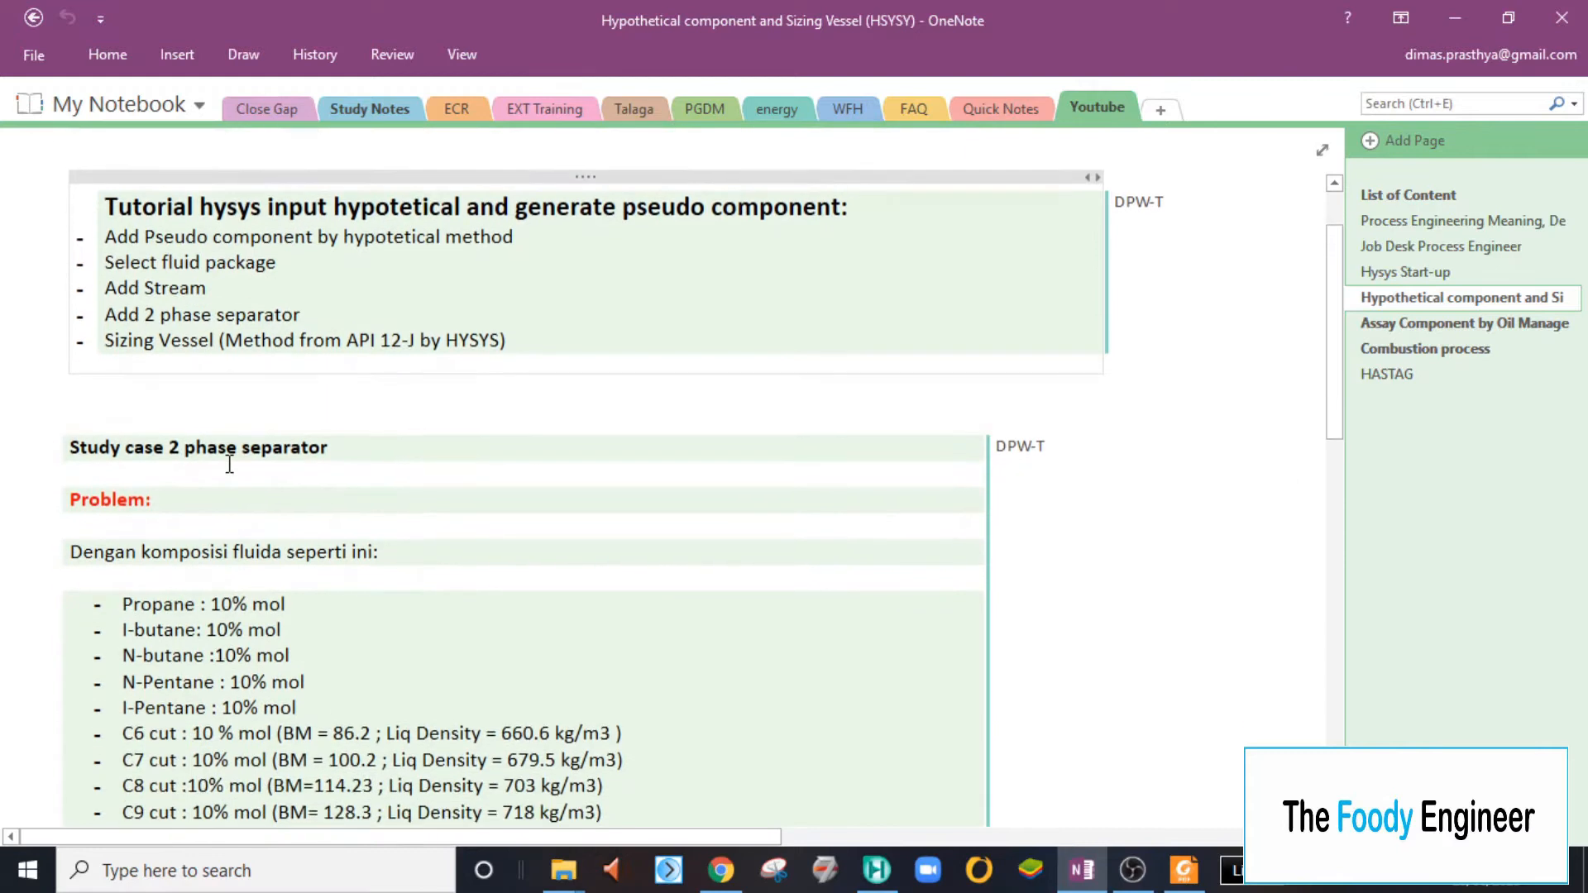
scroll(229, 463, "down", 1)
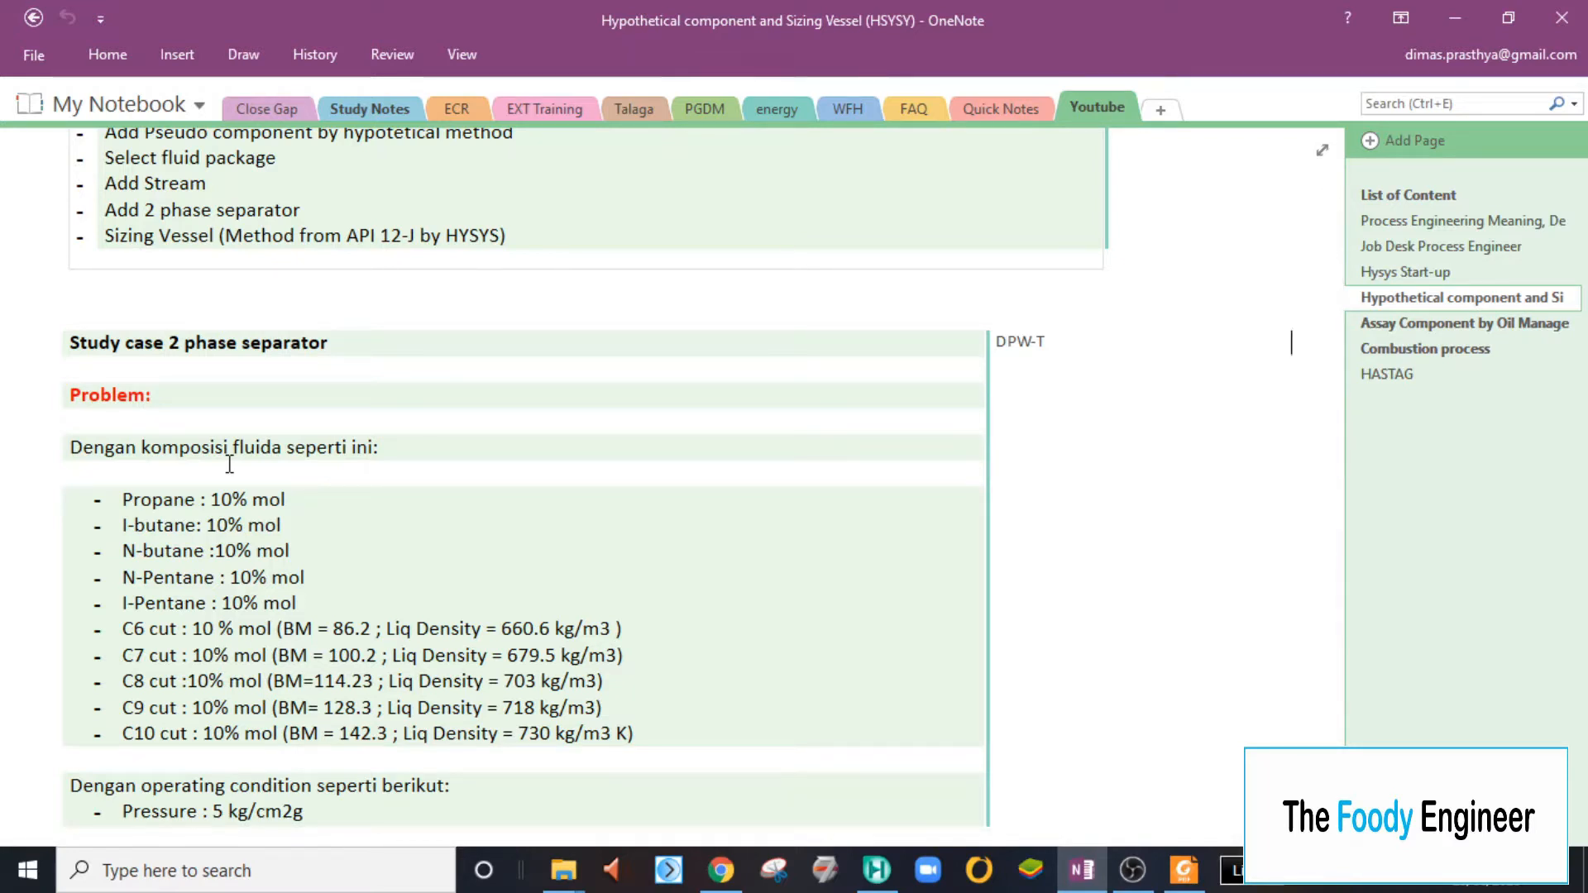
scroll(230, 465, "down", 1)
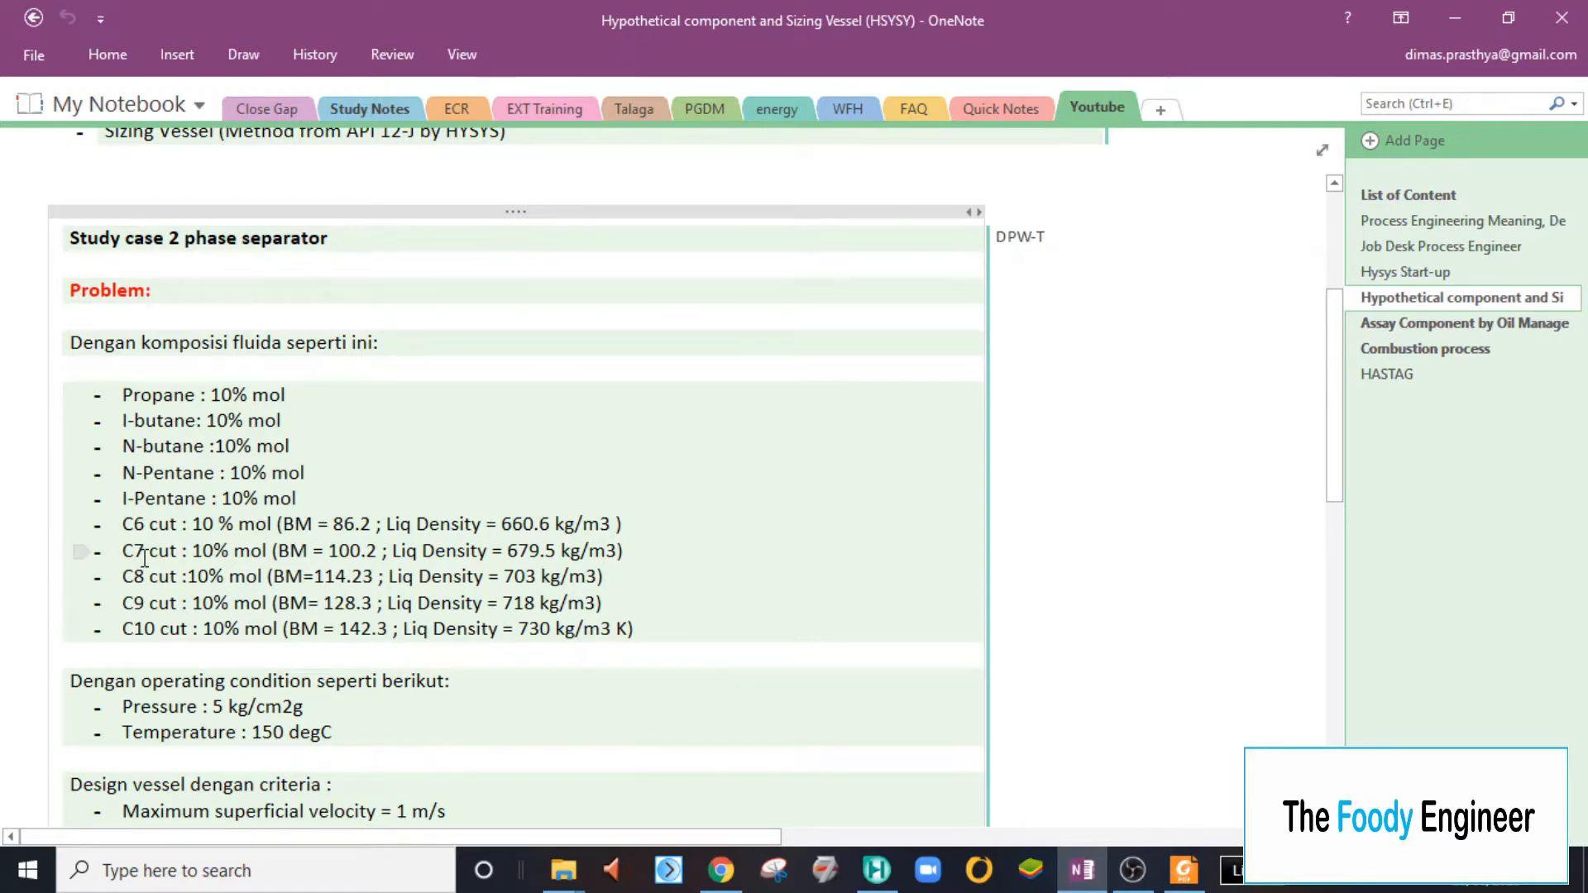
scroll(144, 558, "down", 2)
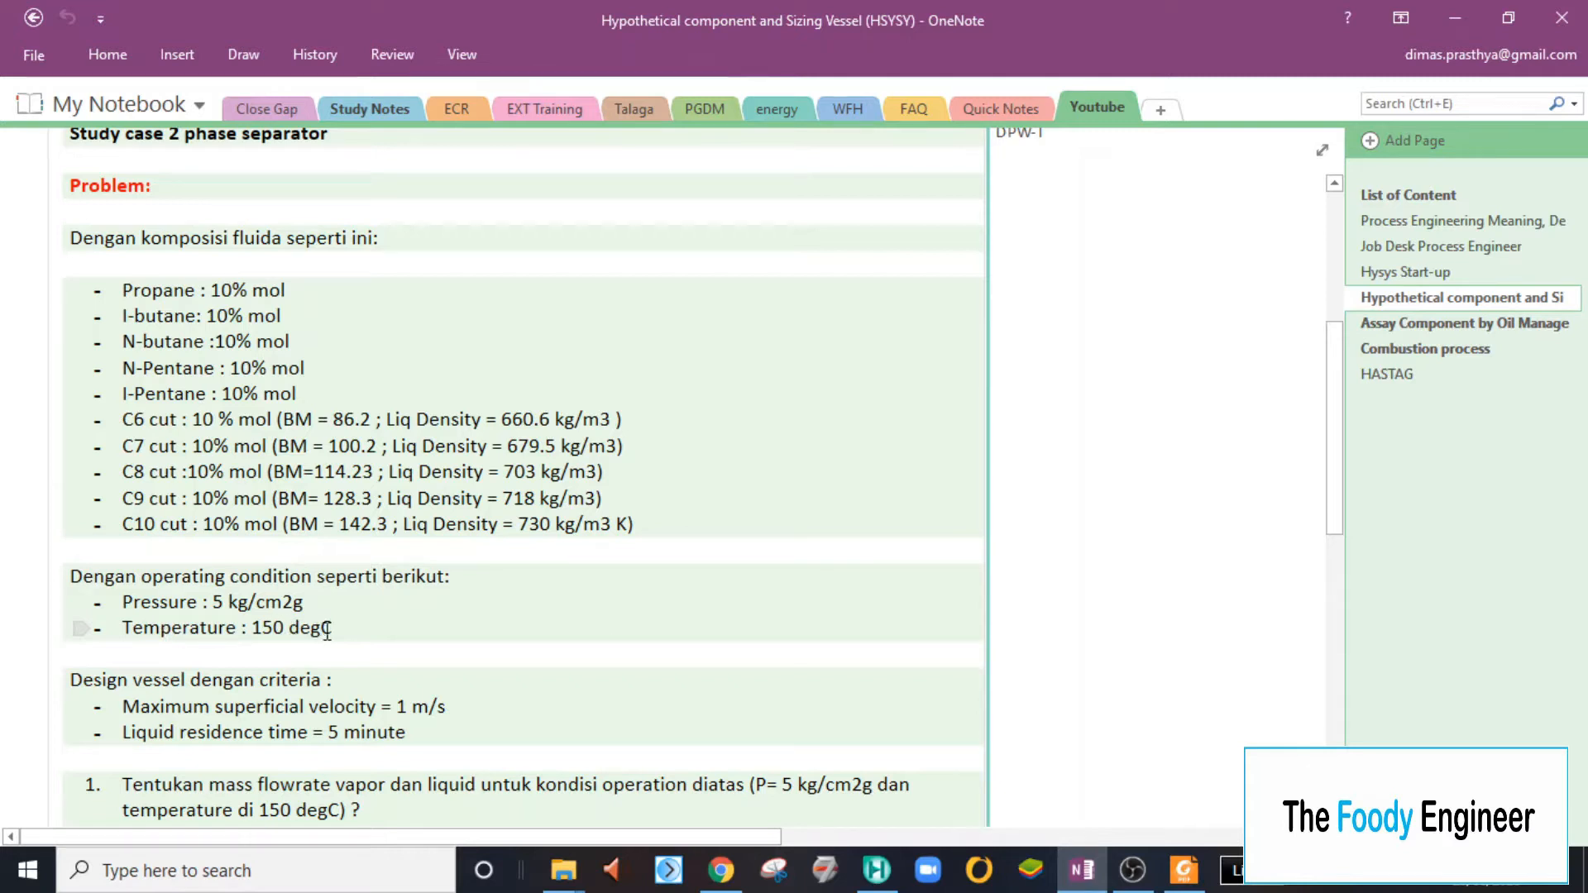
scroll(330, 631, "down", 1)
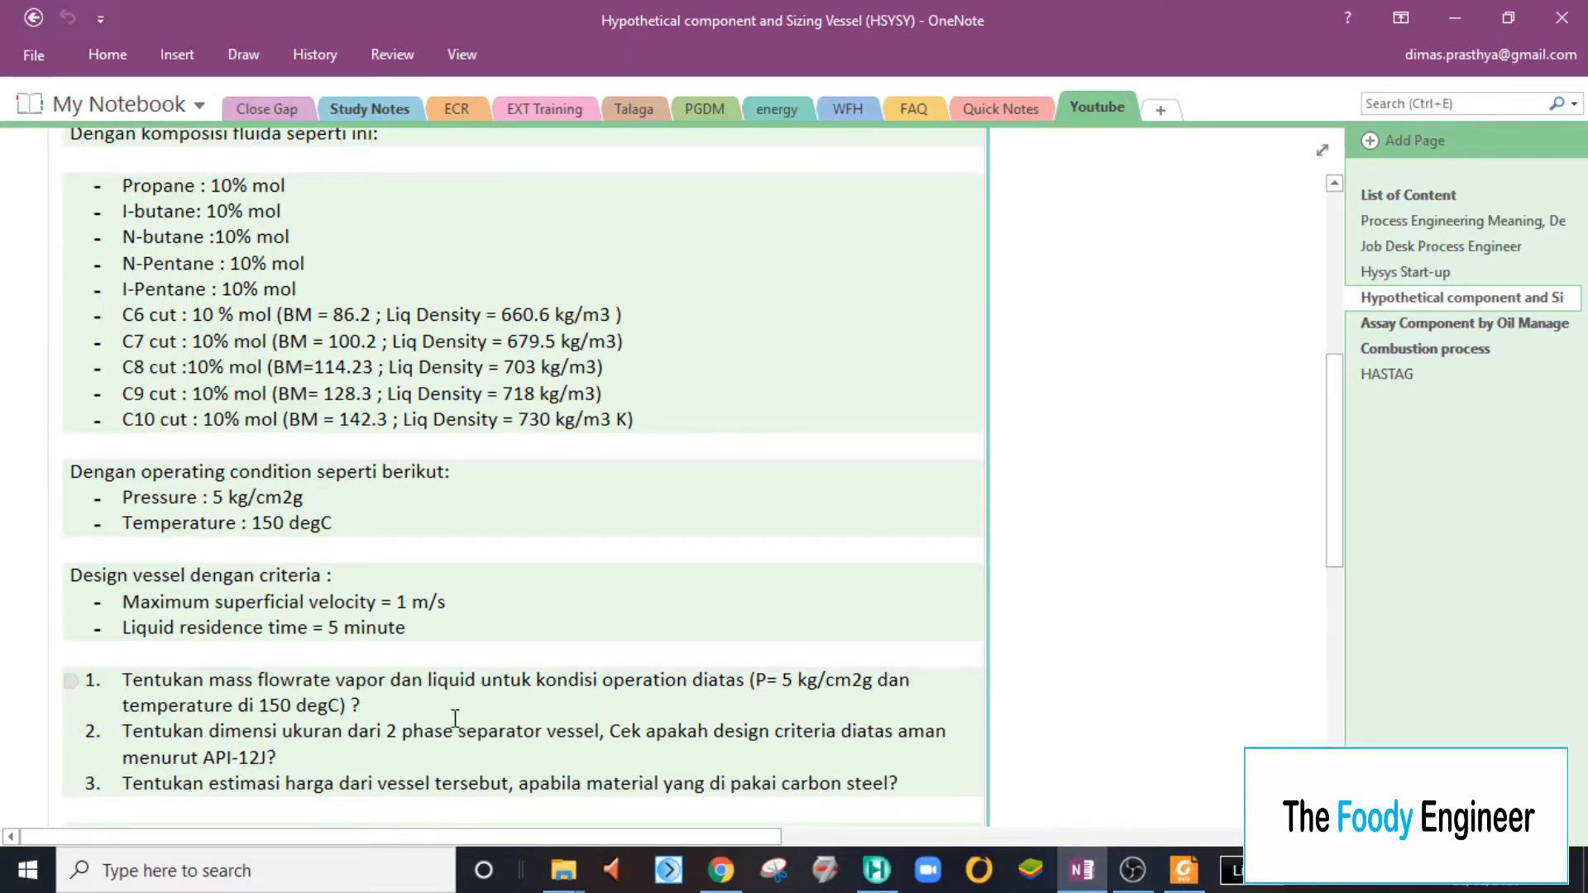
scroll(560, 730, "down", 2)
scroll(561, 730, "up", 3)
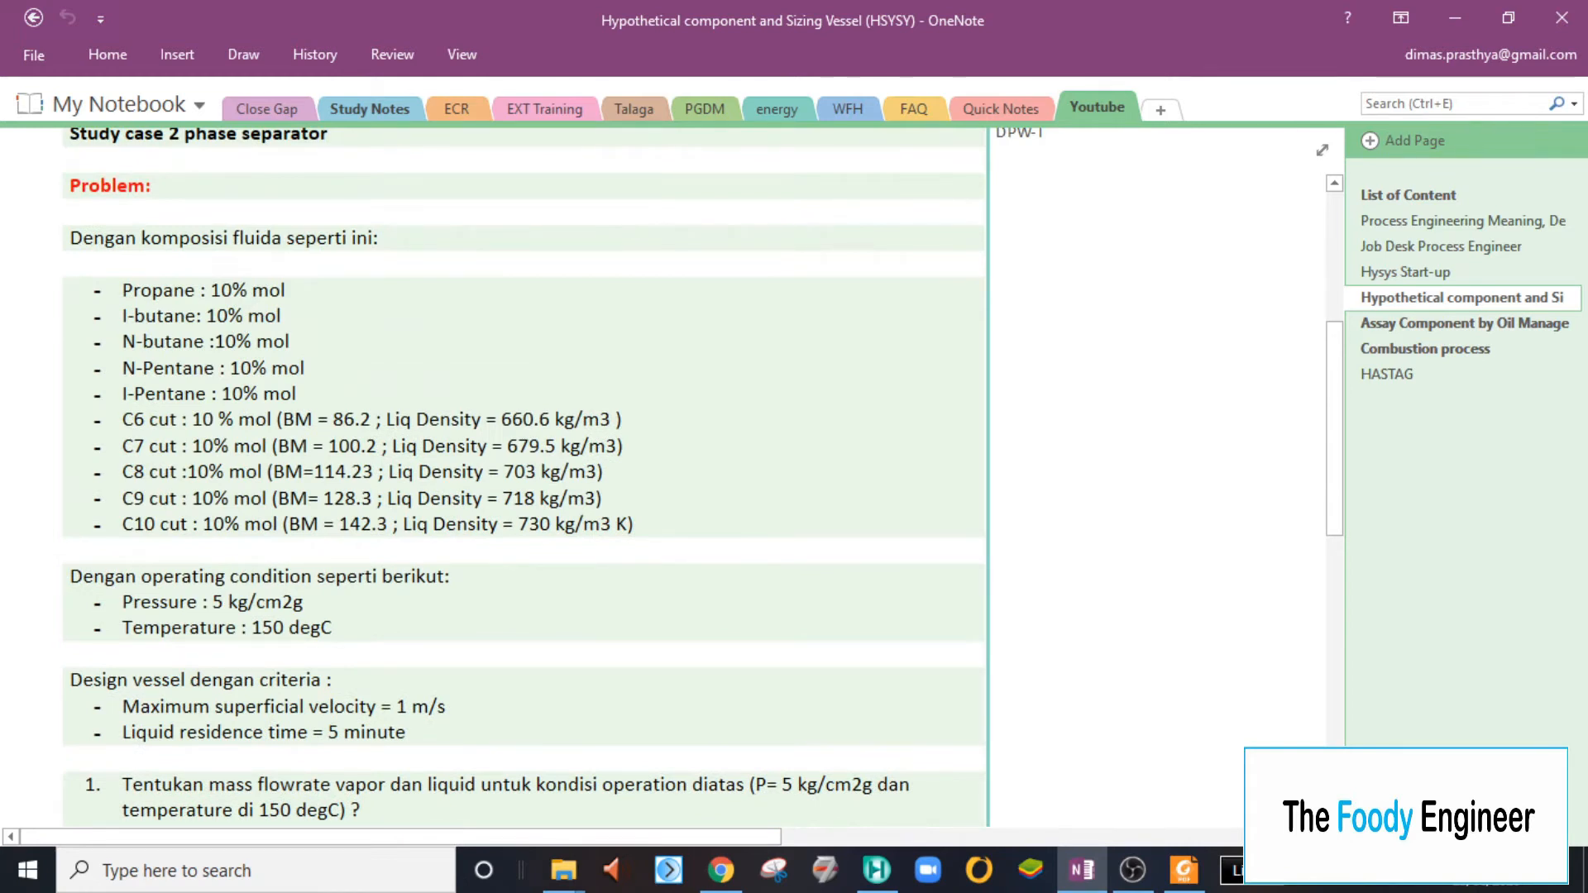
- Switch to Aspen HYSYS, create a component list and add Propane, i-Butane, n-Butane, i-Pentane and n-Pentane as pure components
left_click(877, 870)
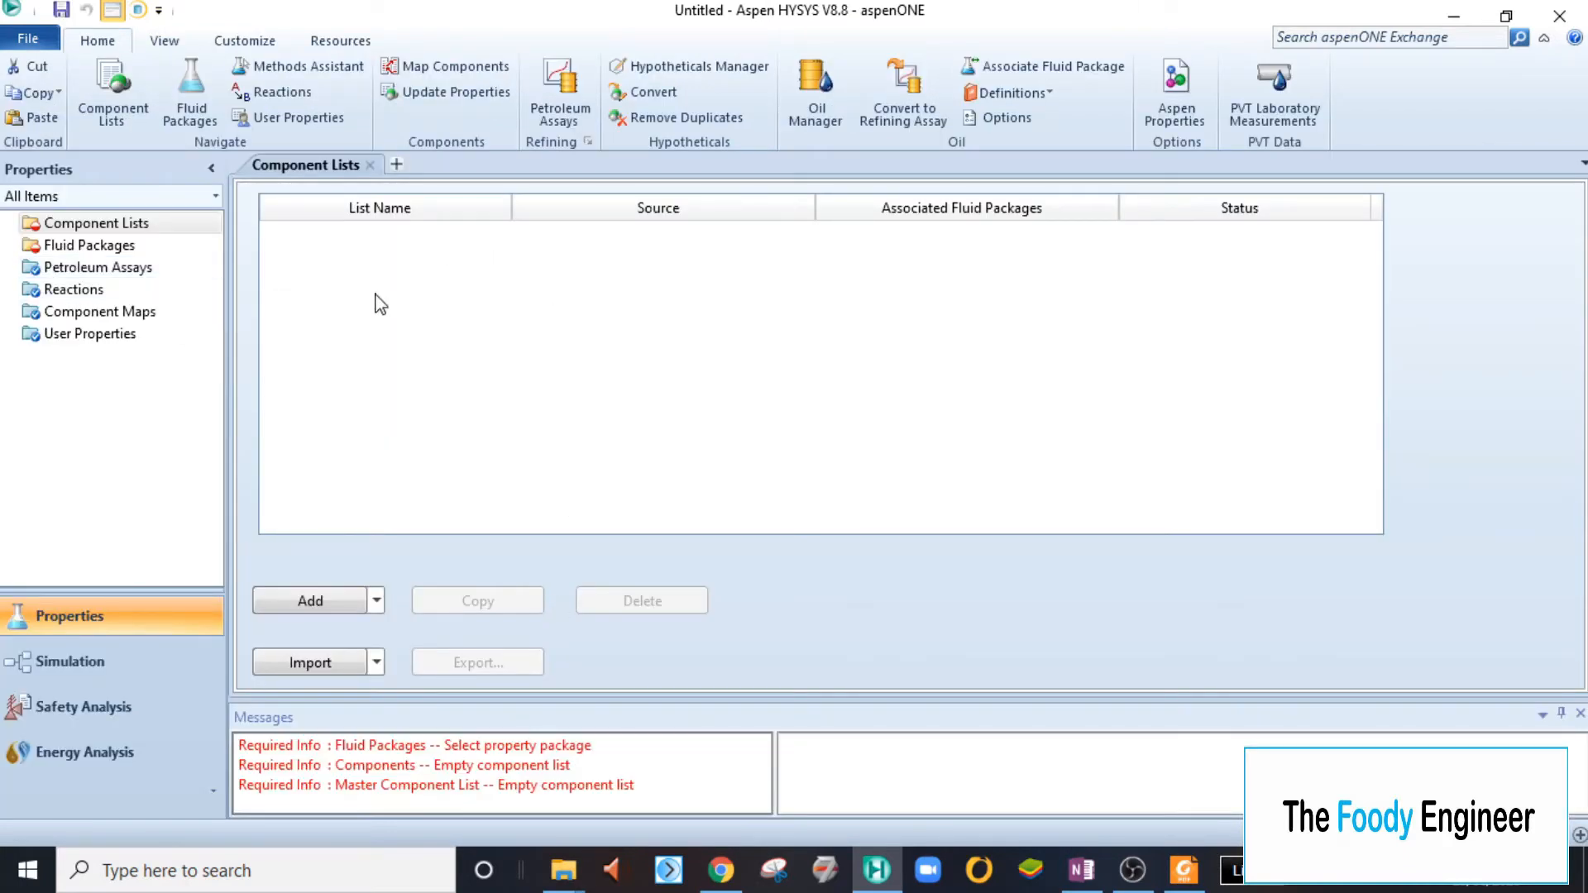
left_click(315, 603)
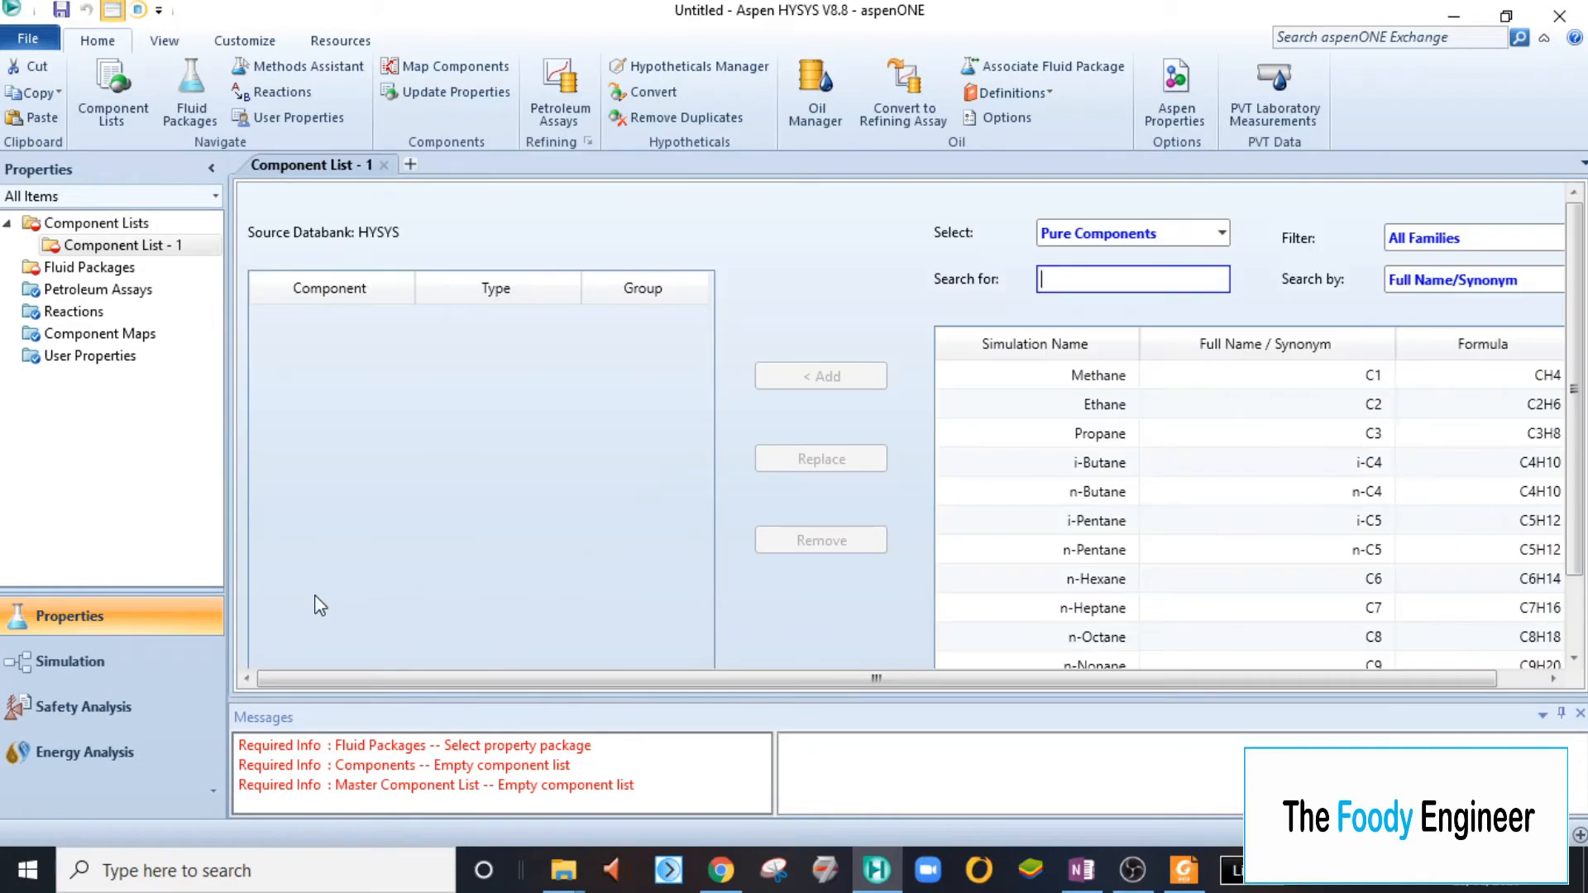
left_click(1075, 868)
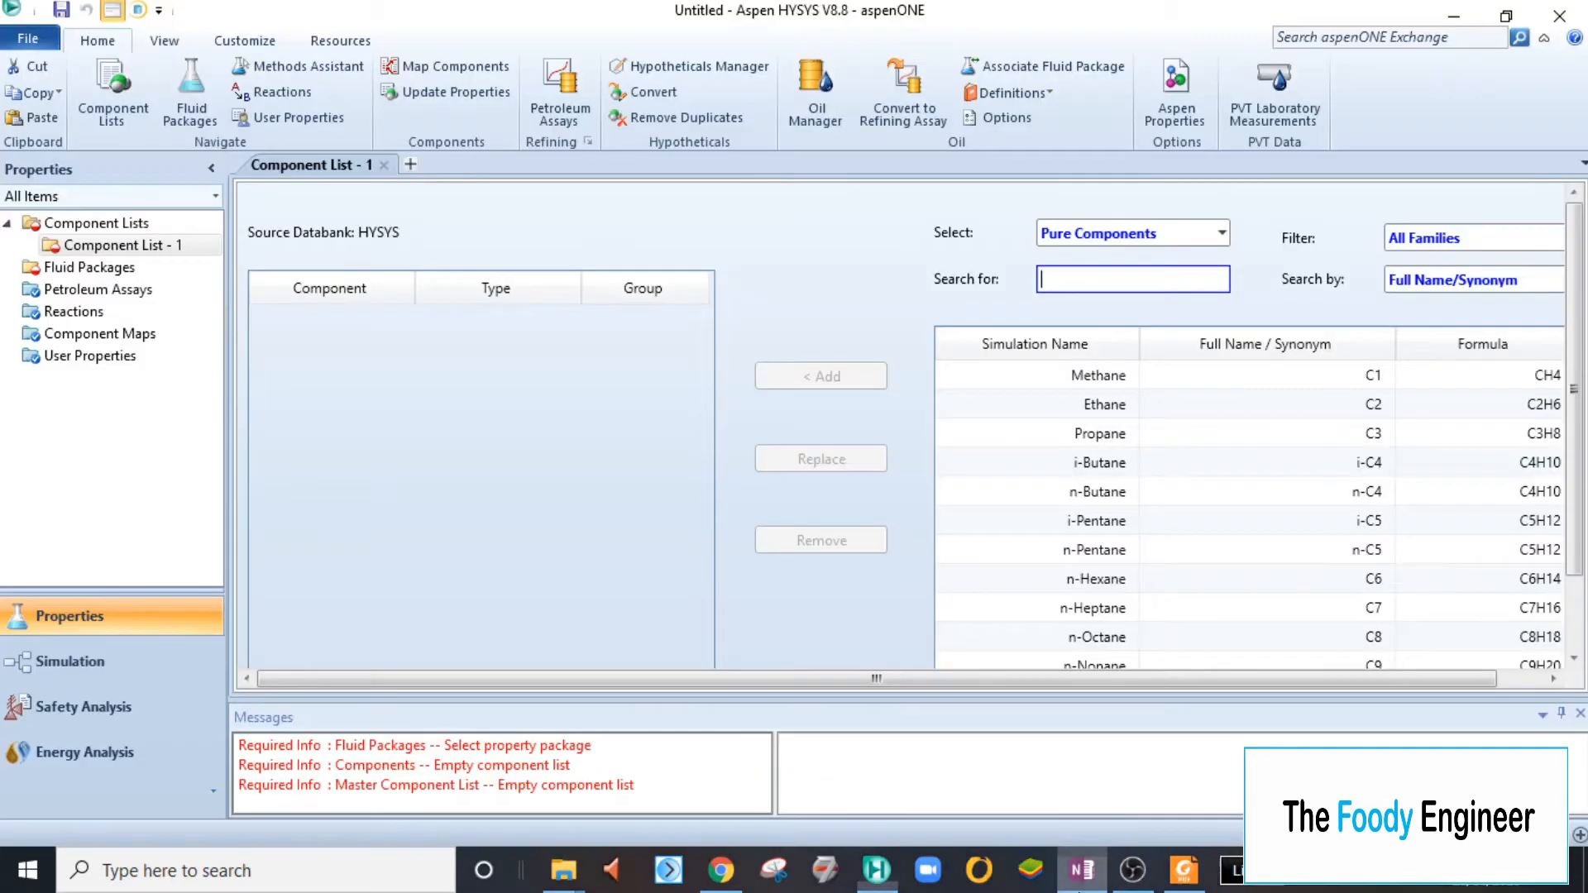
left_click(876, 868)
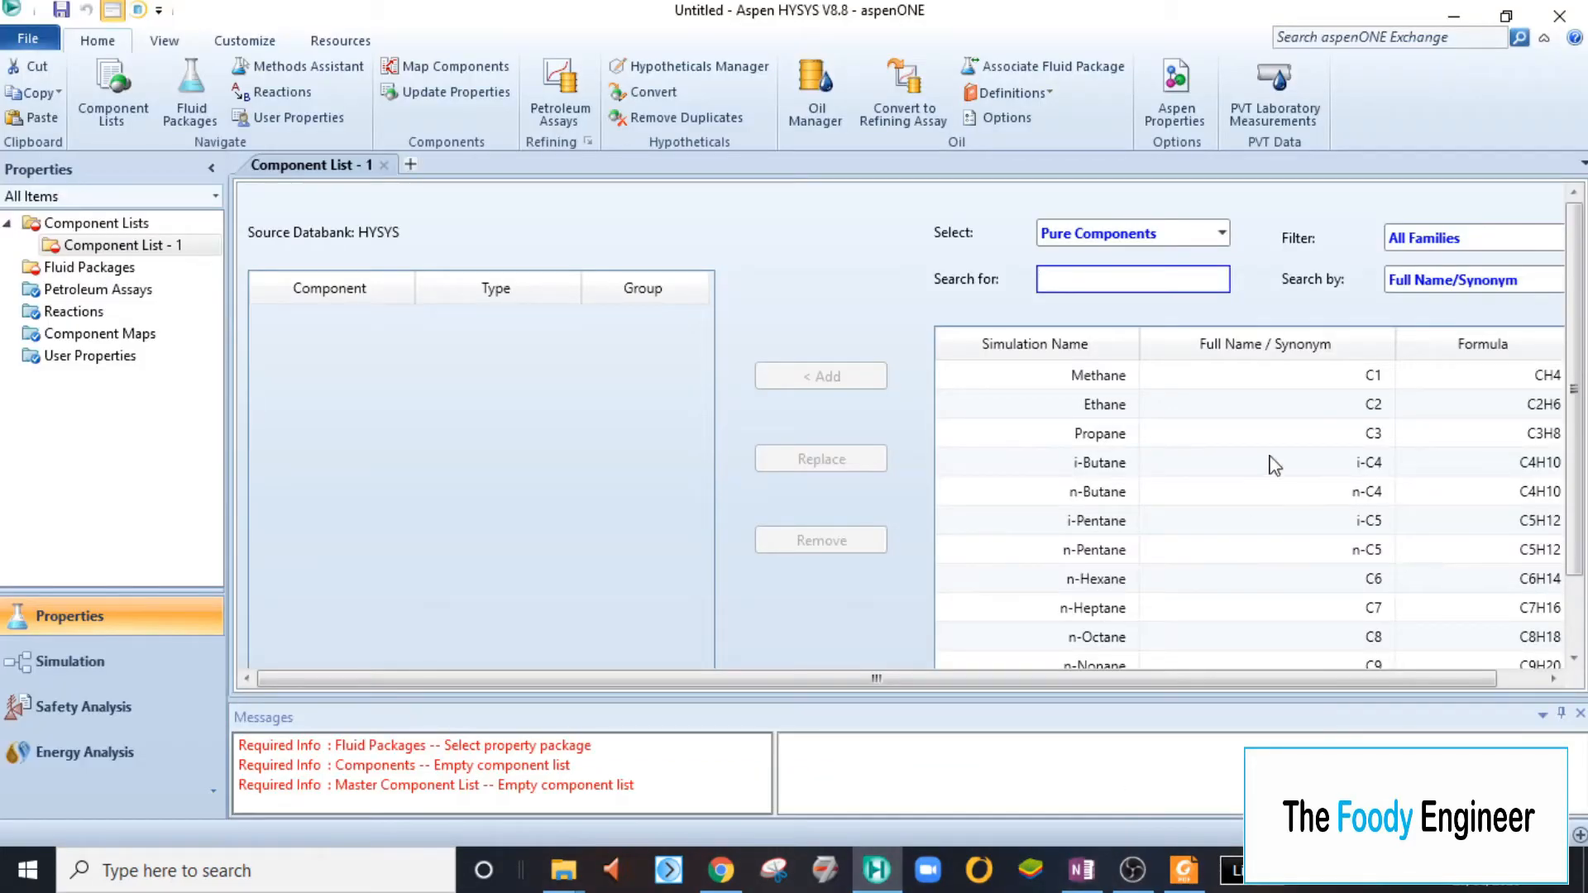
double_click(1104, 433)
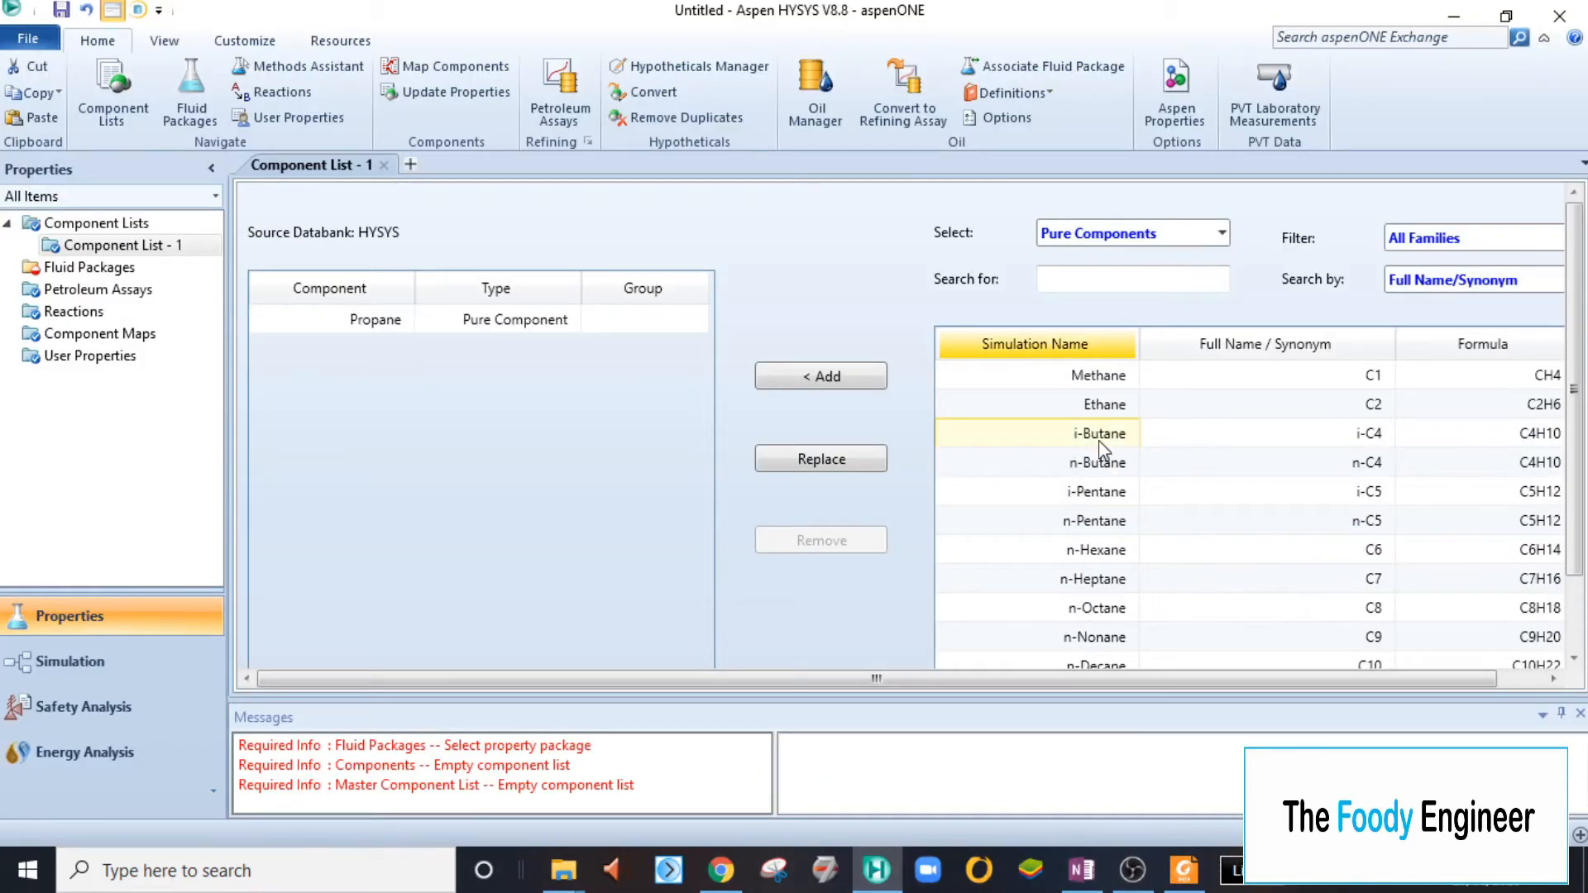
double_click(1101, 438)
double_click(1101, 438)
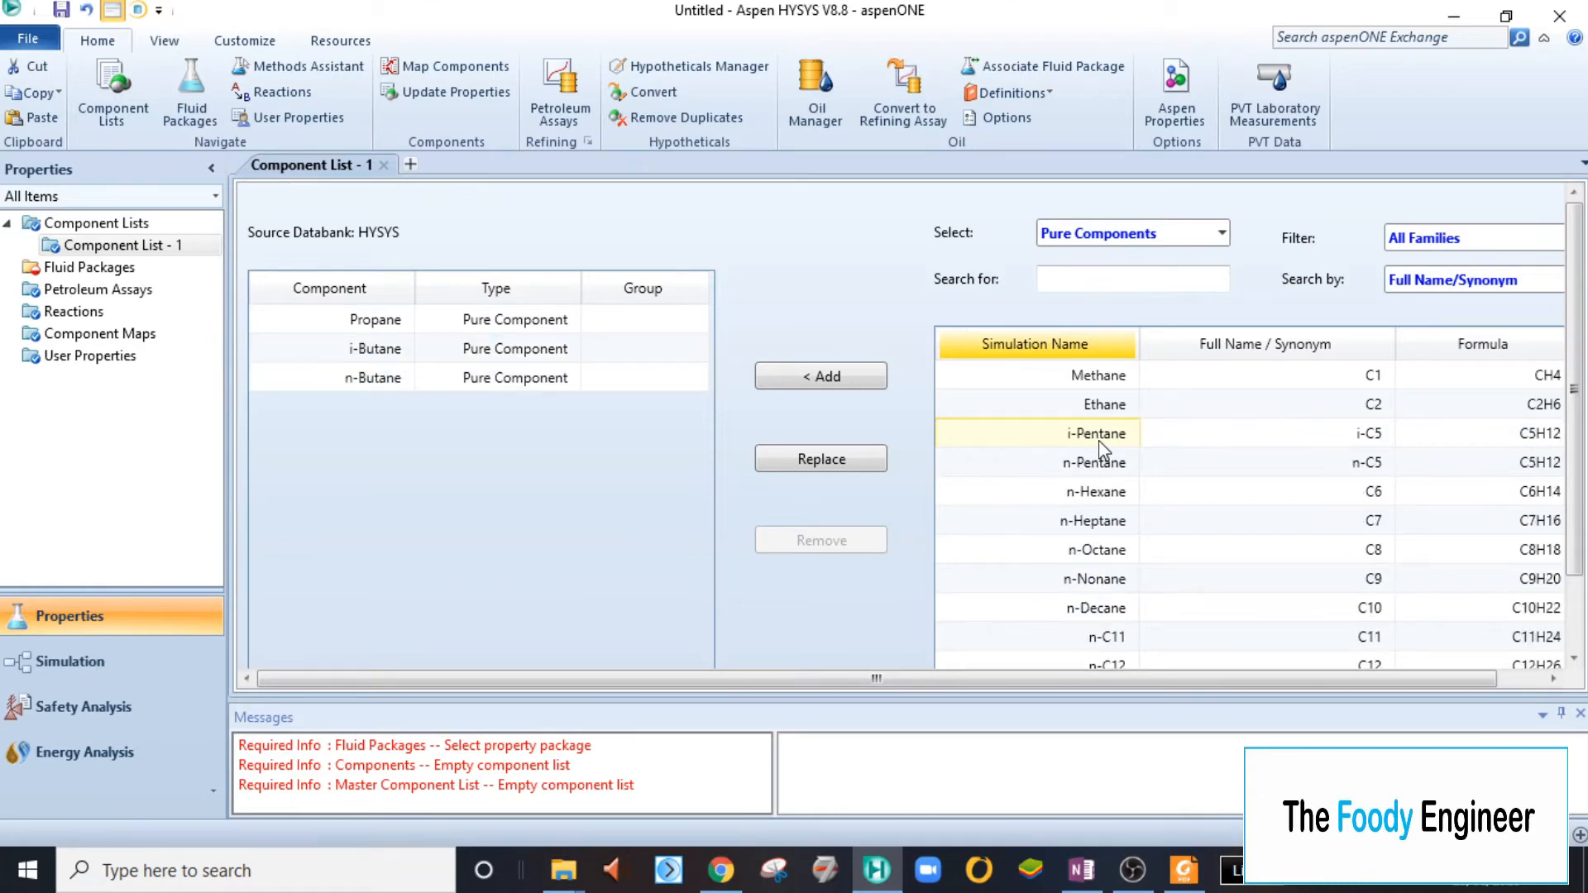
double_click(1104, 438)
double_click(1100, 445)
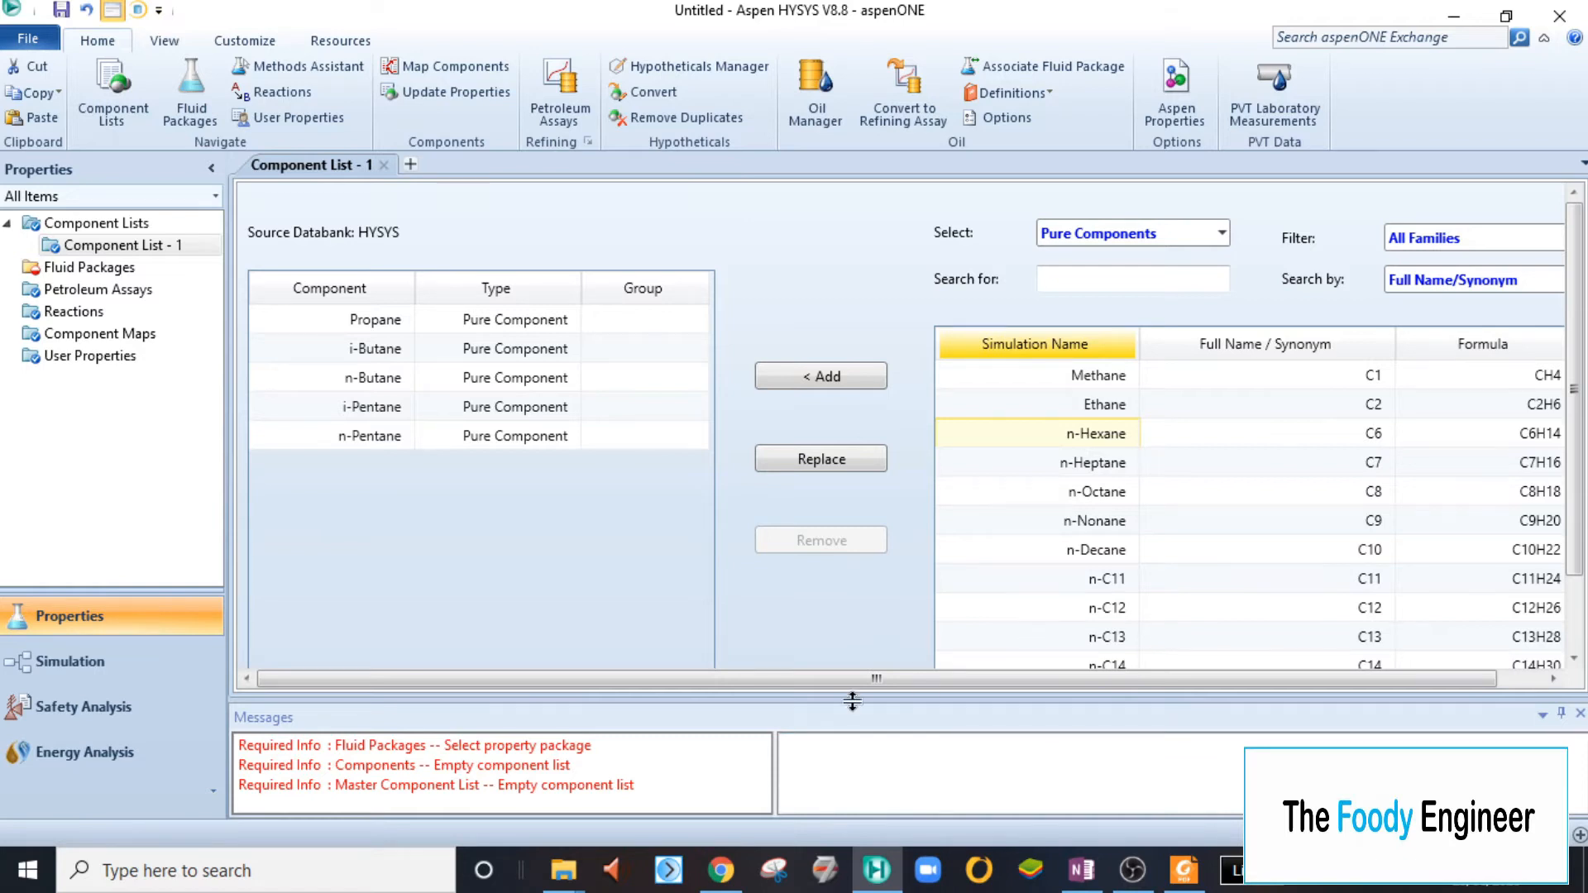
- Highlight the C6 to C10 cut lines in the OneNote study case, then return to Aspen HYSYS
left_click_drag(867, 679, 915, 680)
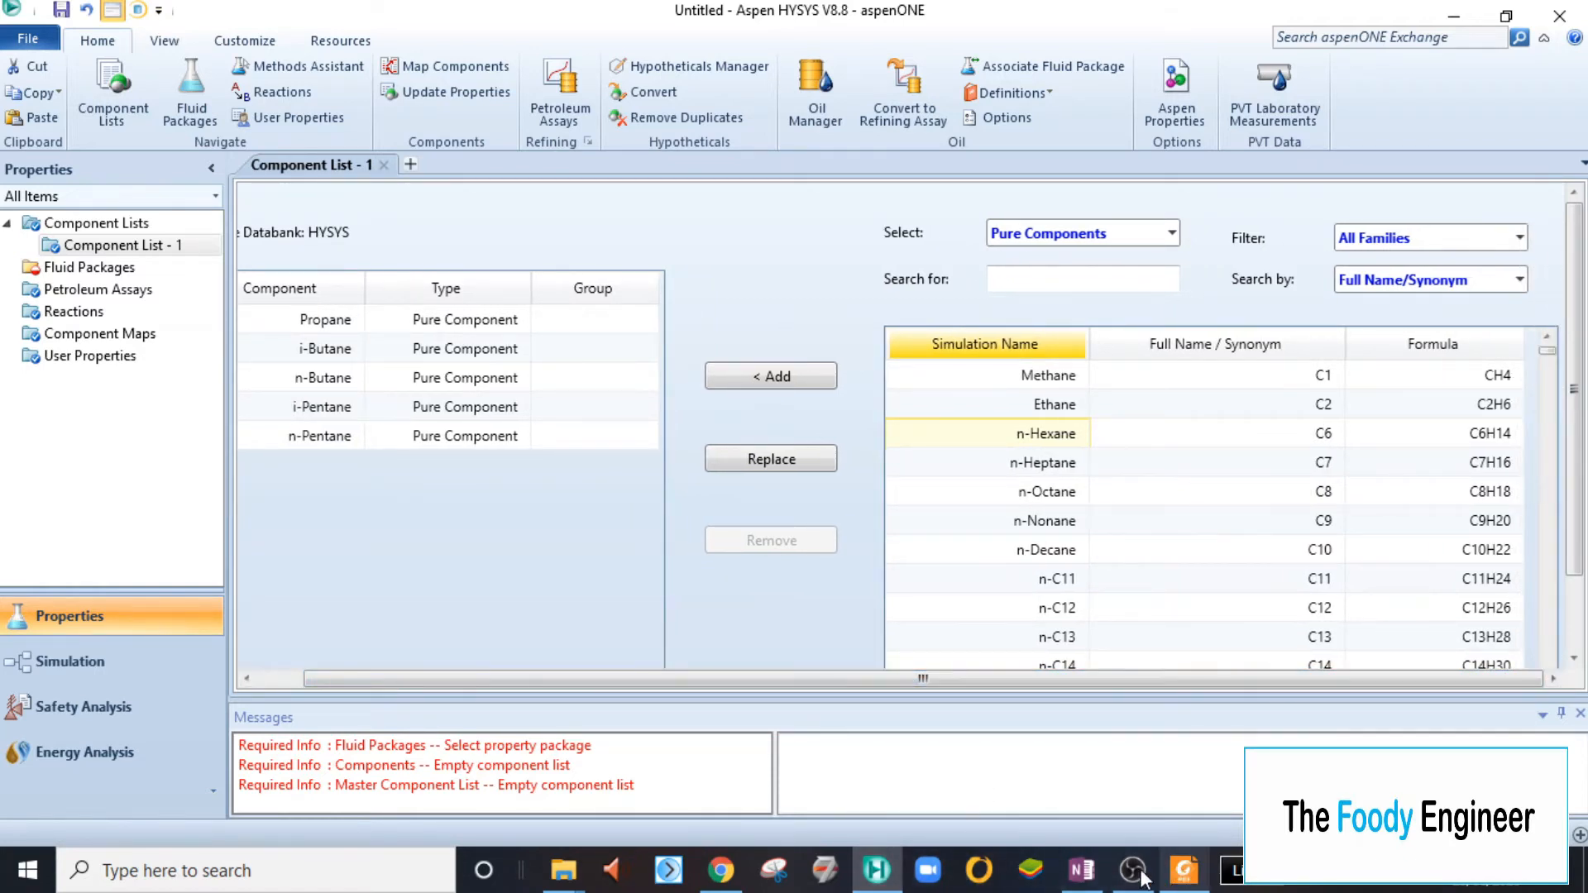
left_click(1075, 876)
left_click_drag(717, 542, 15, 424)
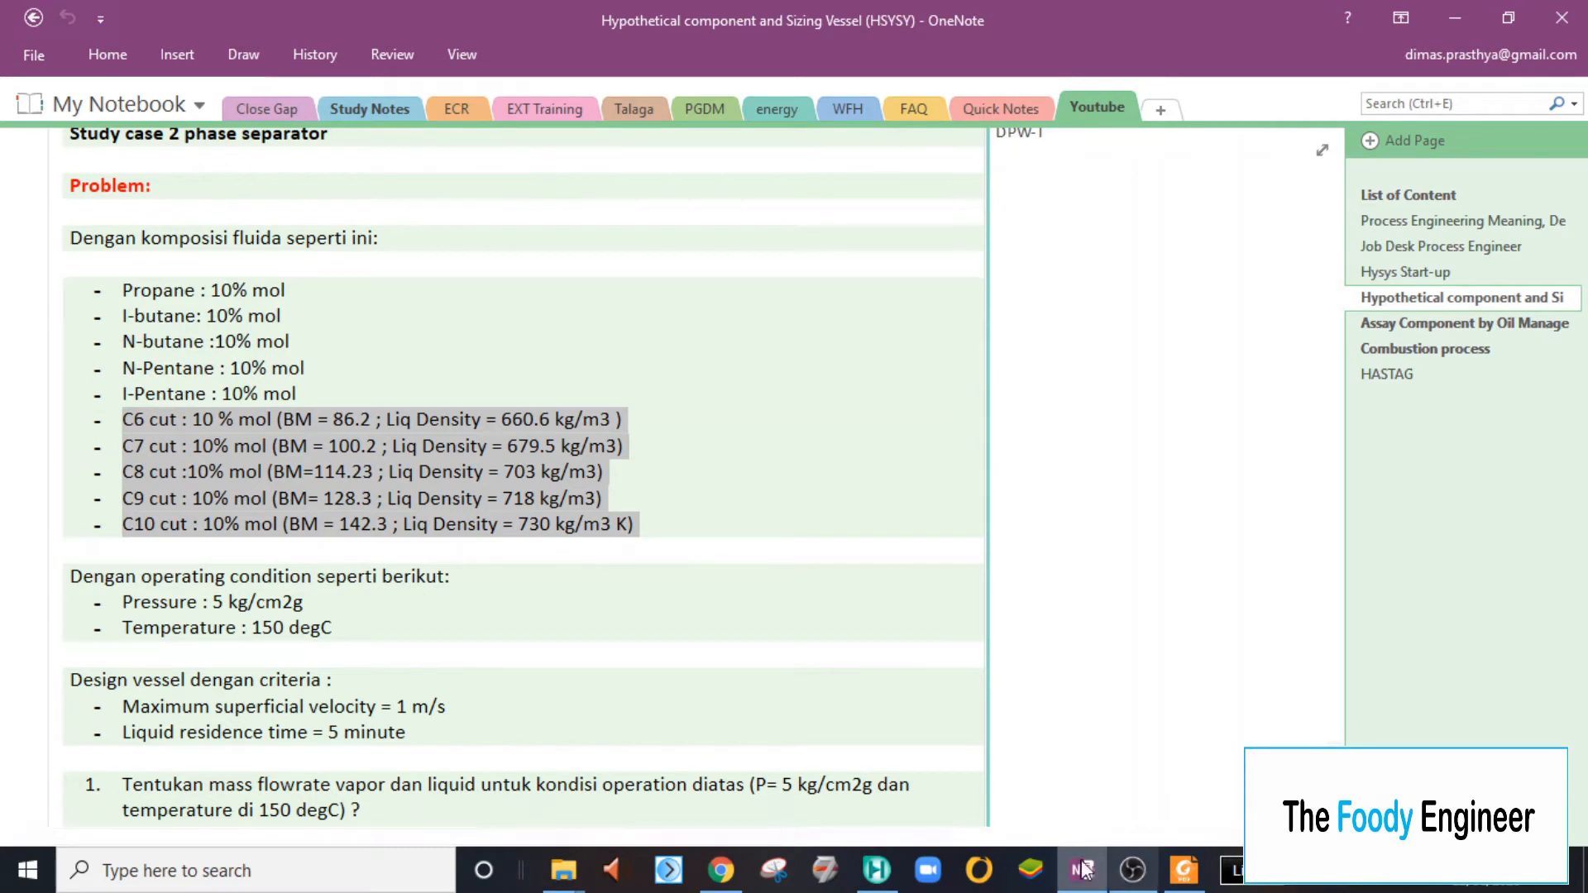
left_click(872, 870)
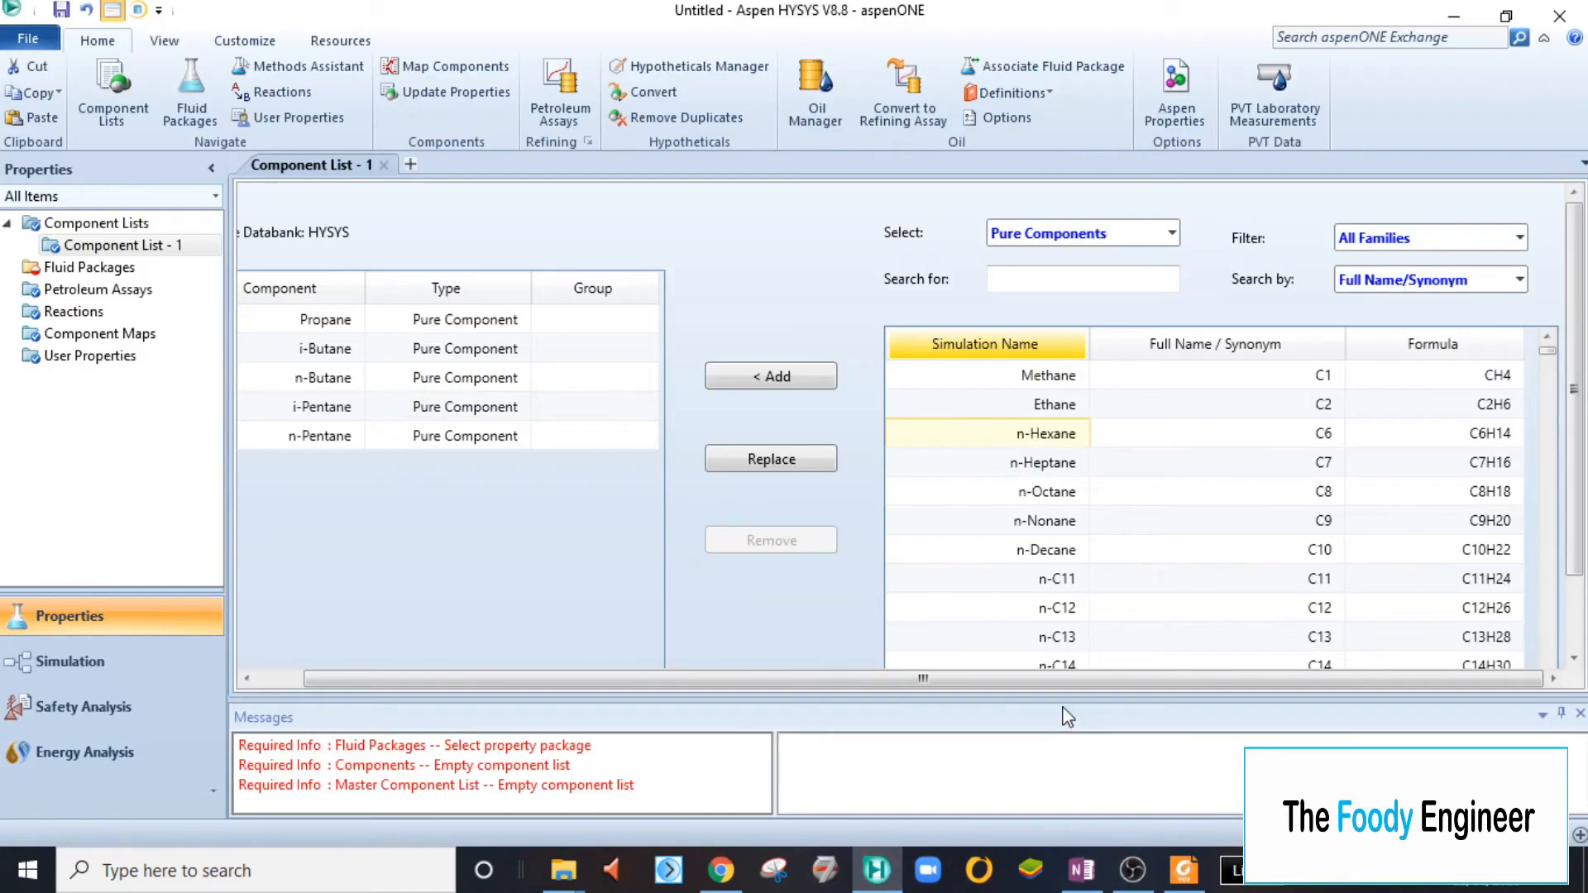
- Set the component source to Hypothetical and its method to Create and Edit Hypos
left_click(1172, 237)
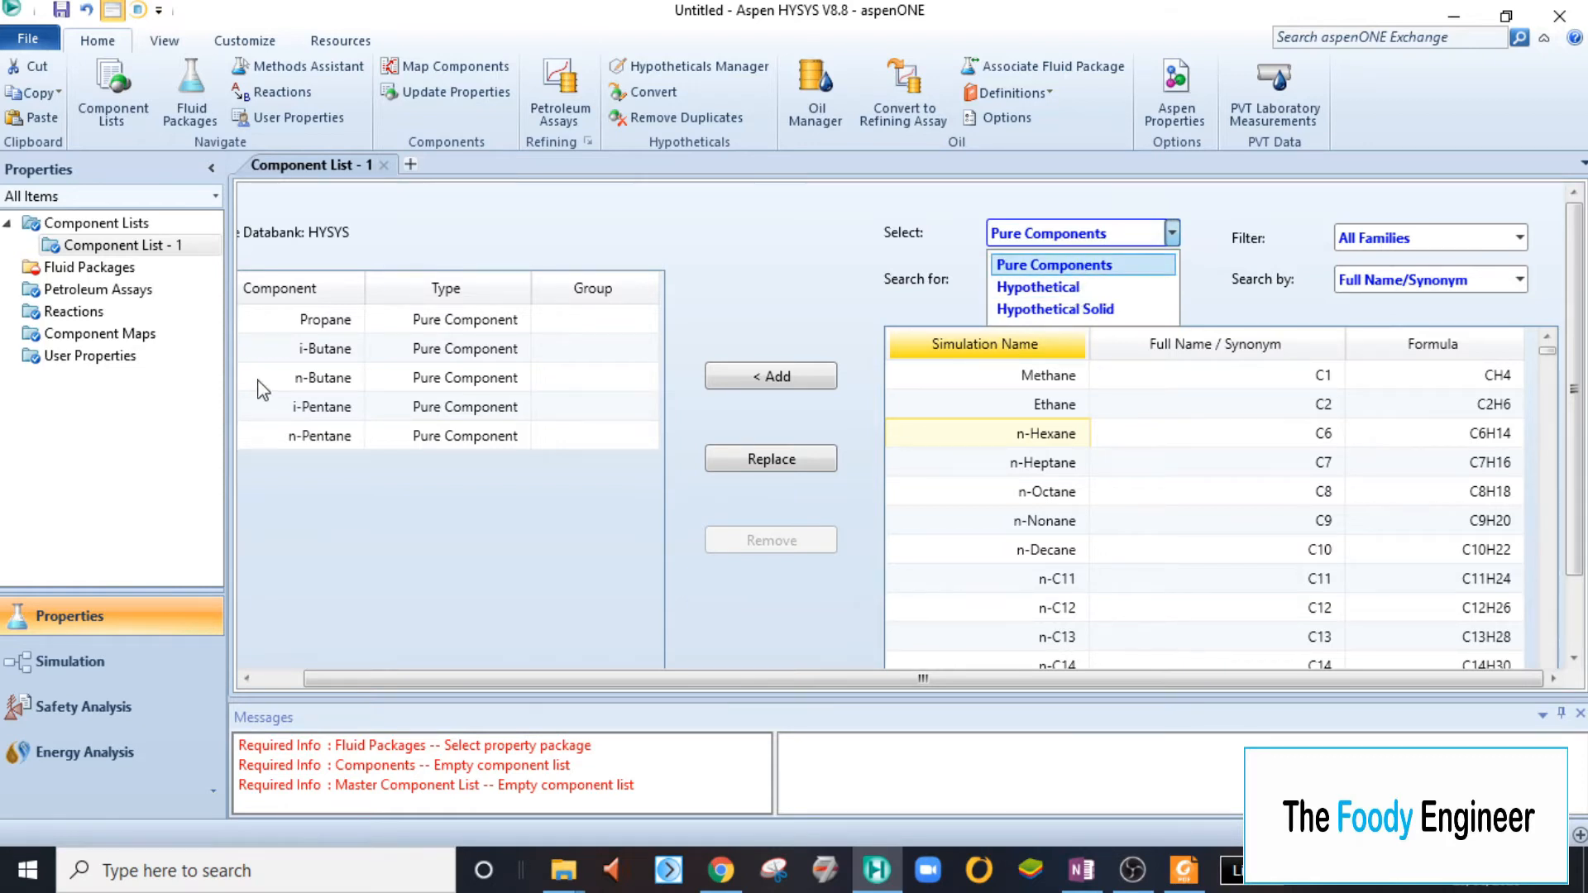
left_click(1087, 295)
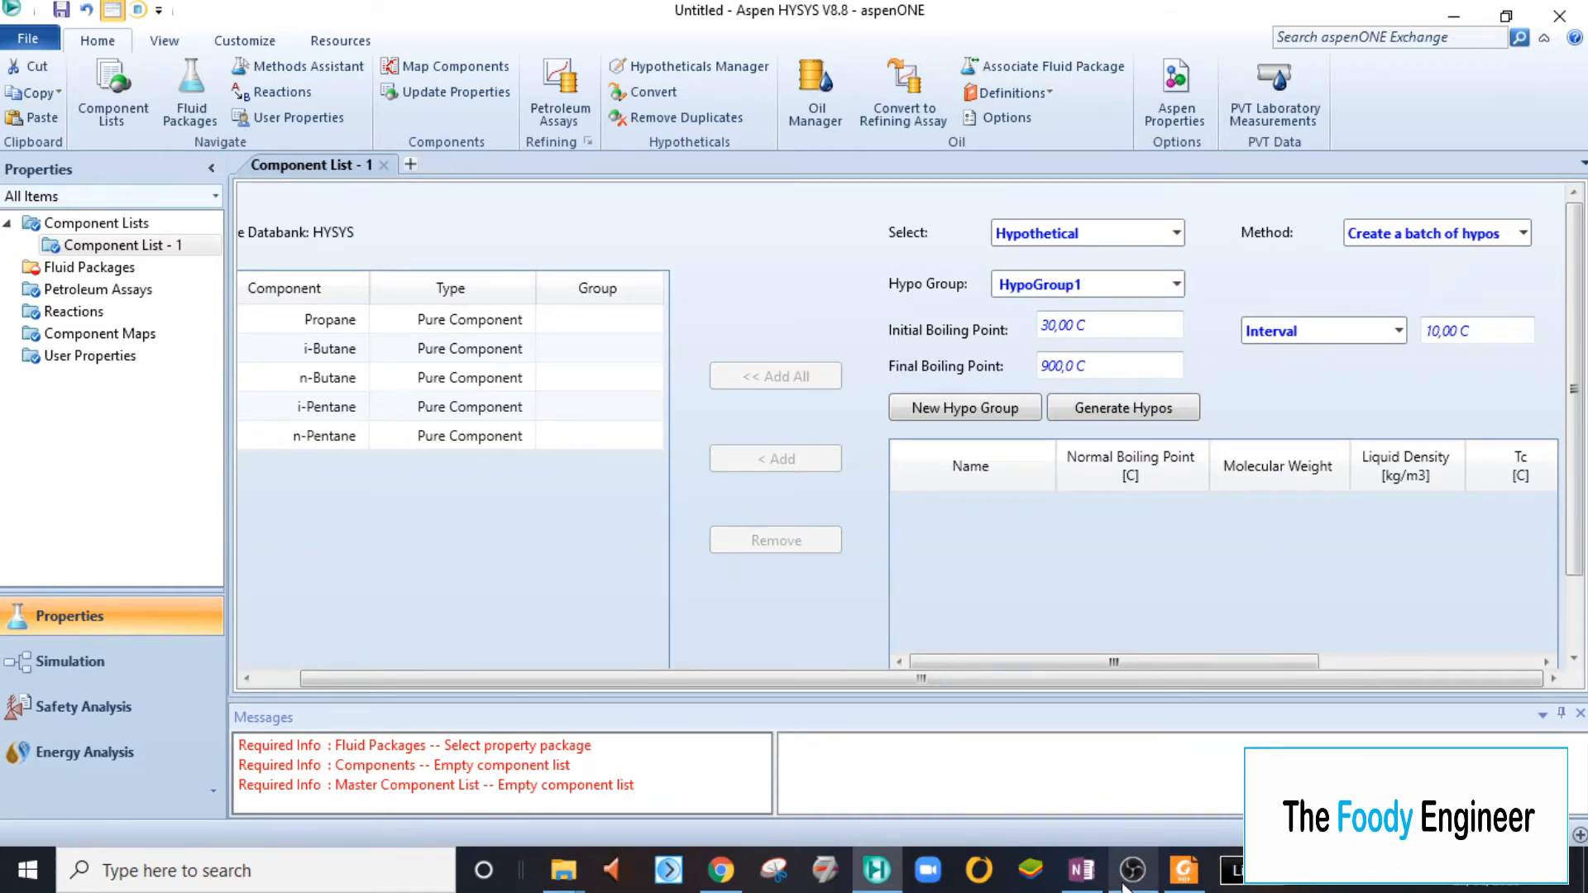
left_click(1081, 869)
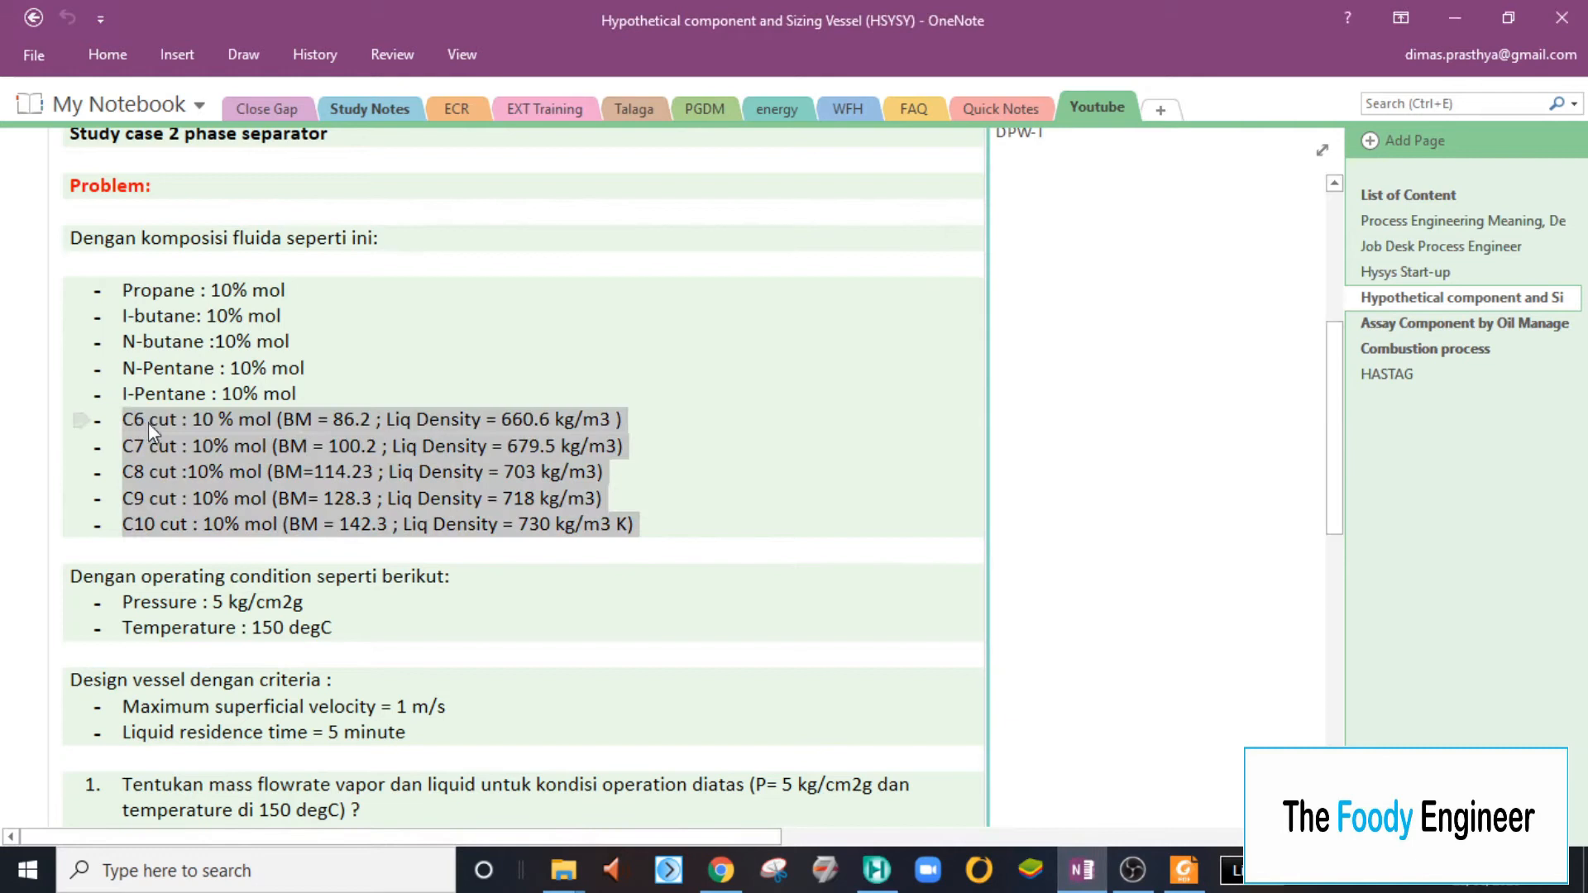
left_click(1080, 868)
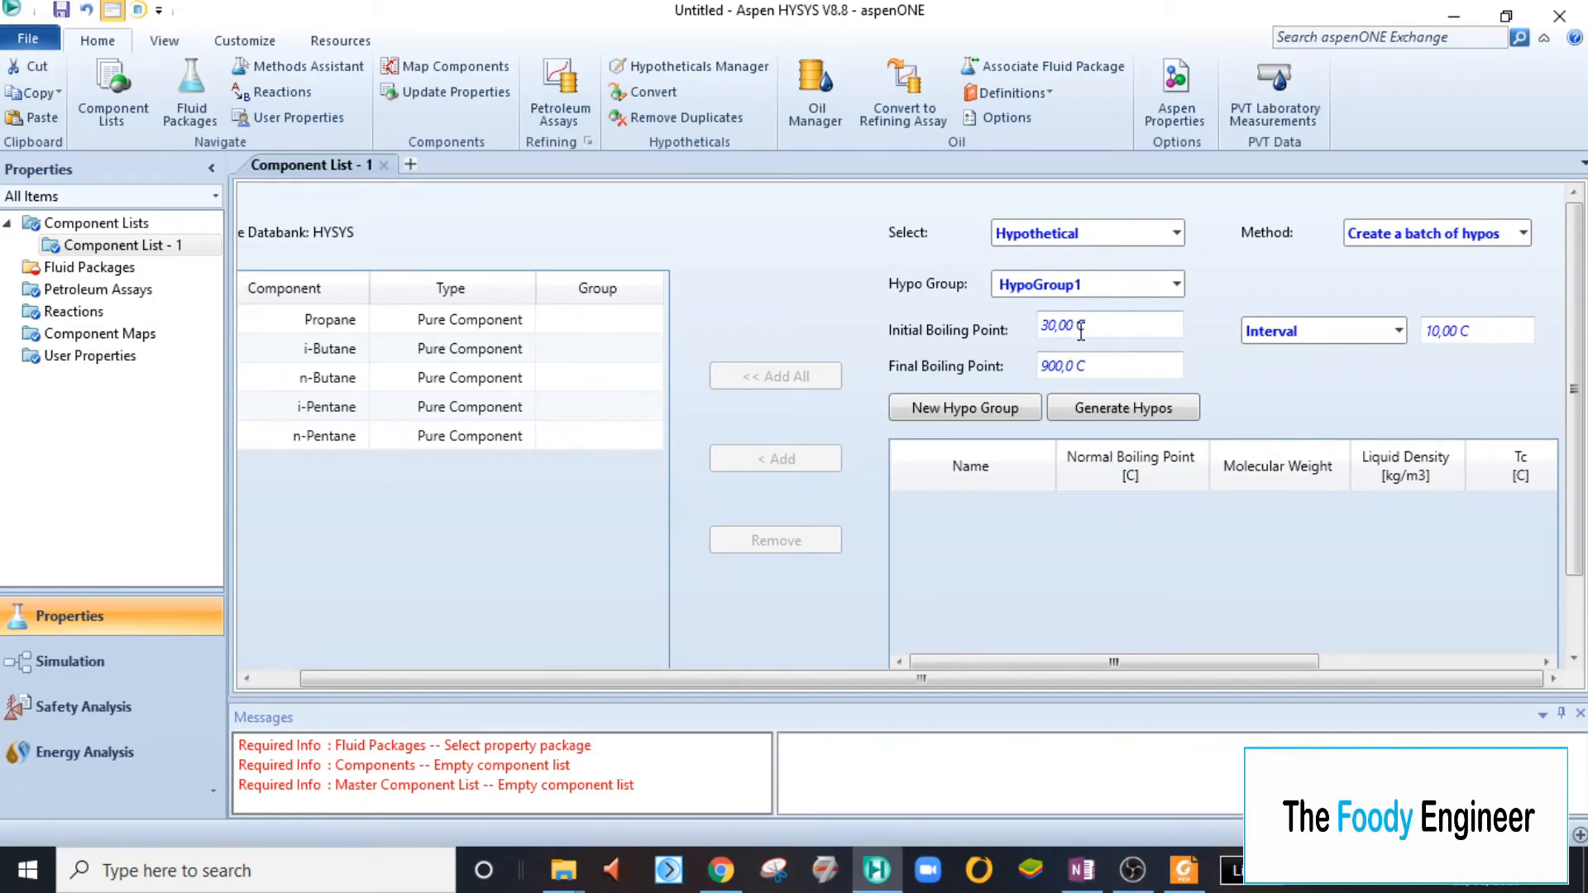
left_click(1416, 240)
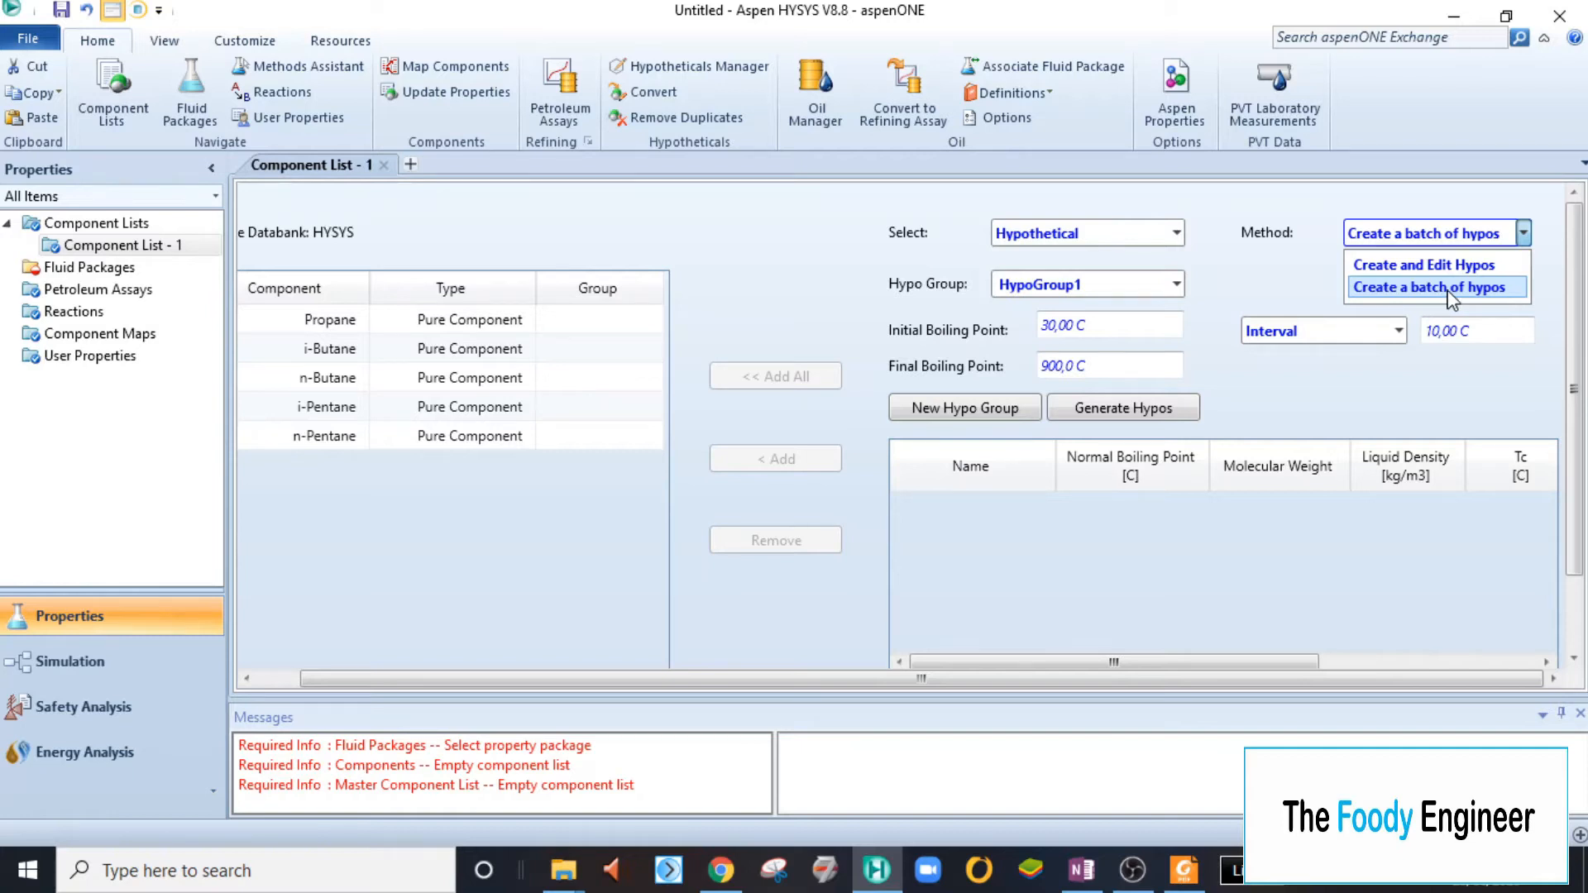
left_click(1116, 327)
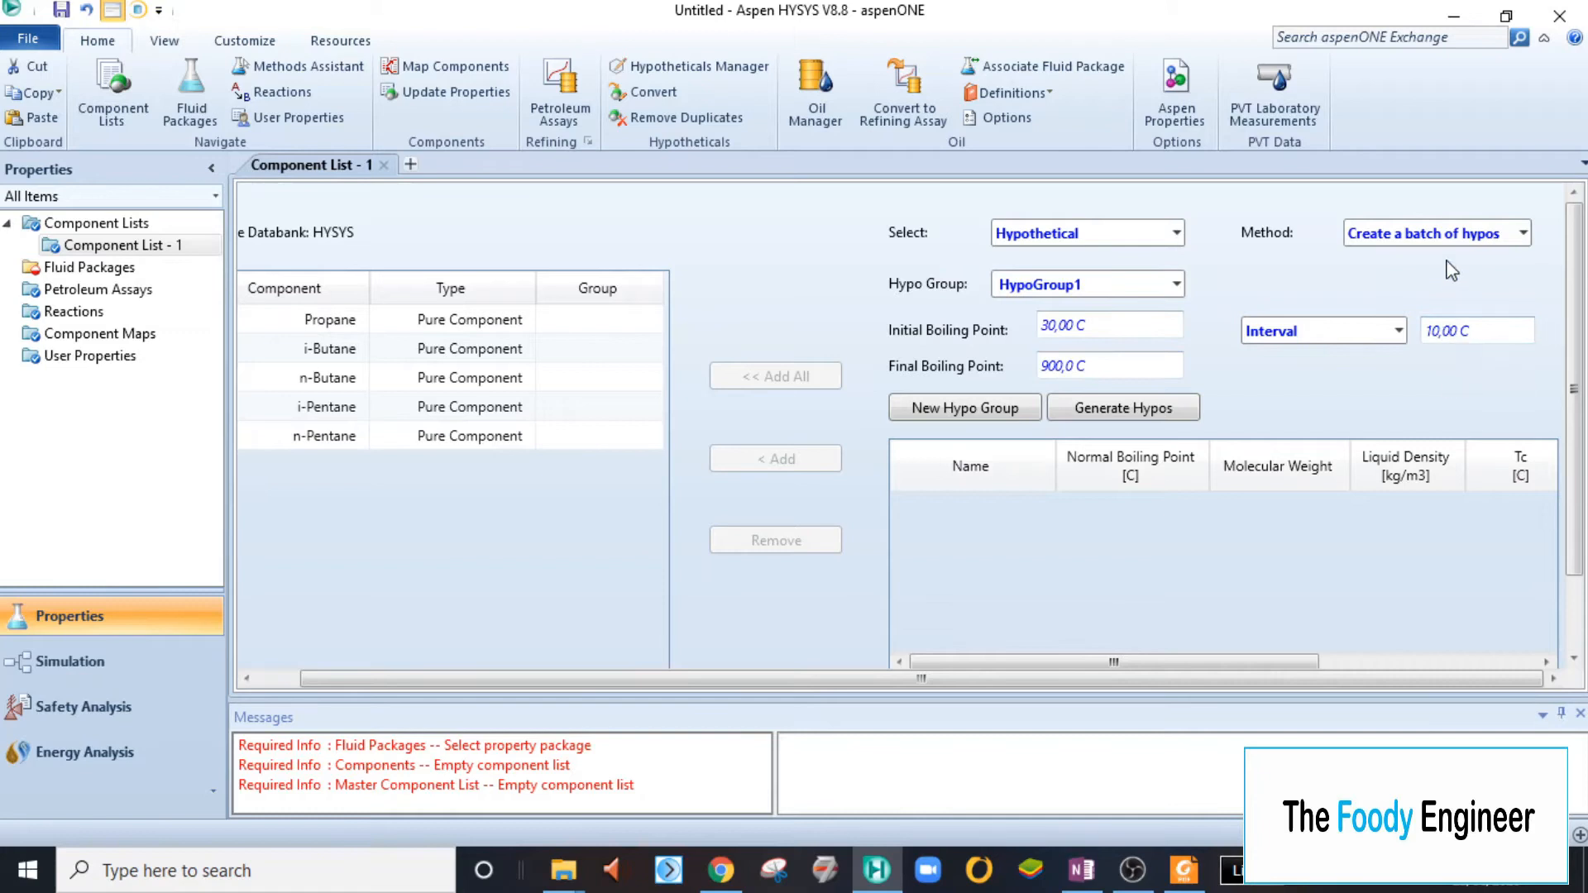
left_click(1386, 236)
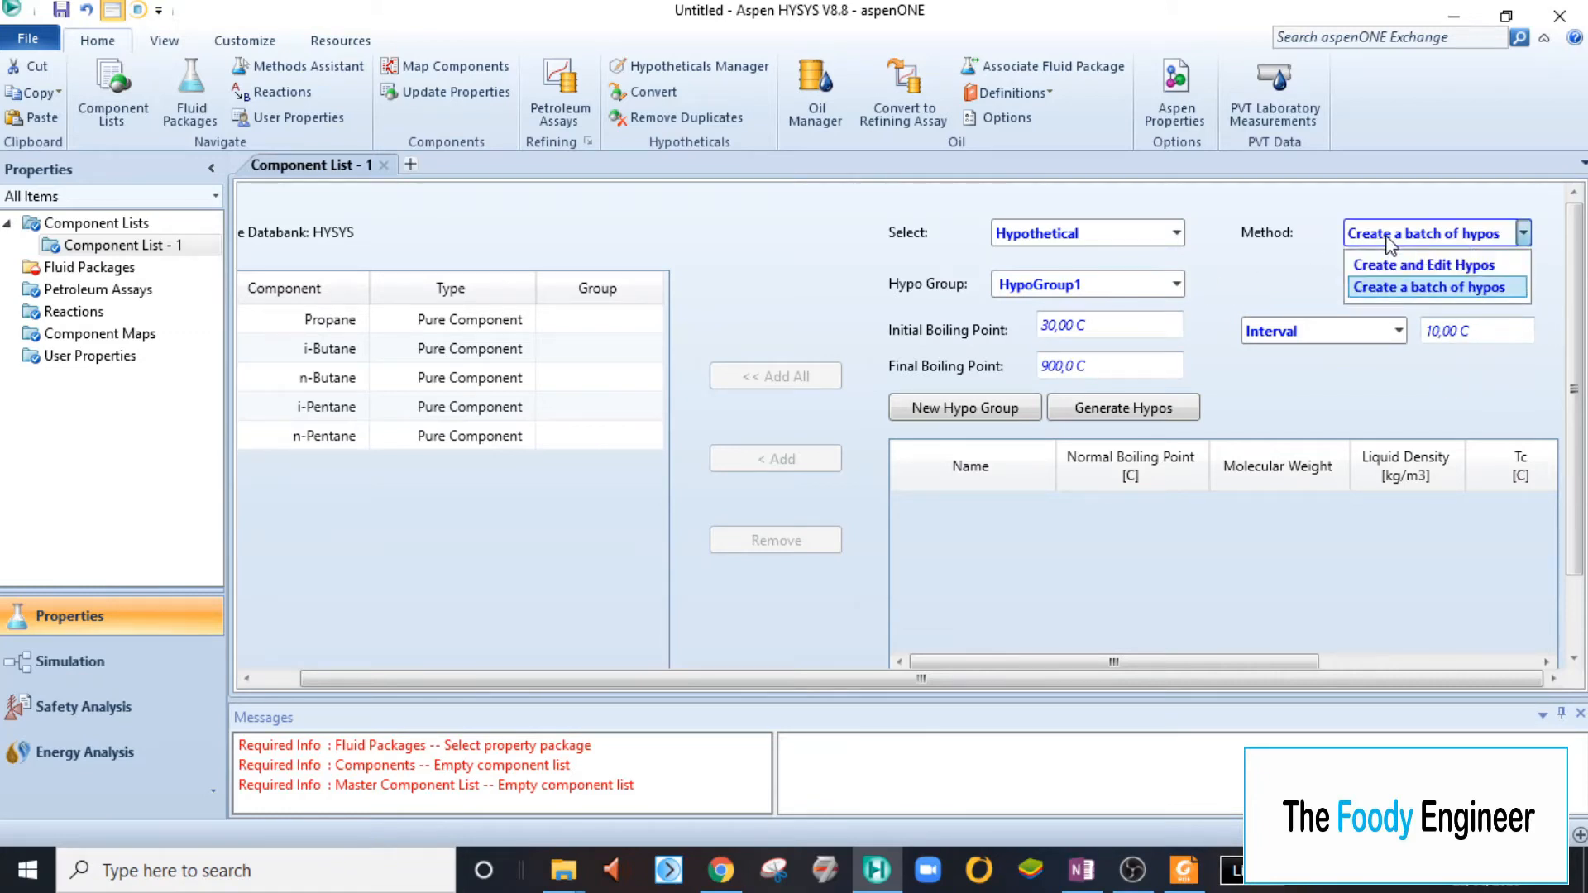
left_click(1389, 265)
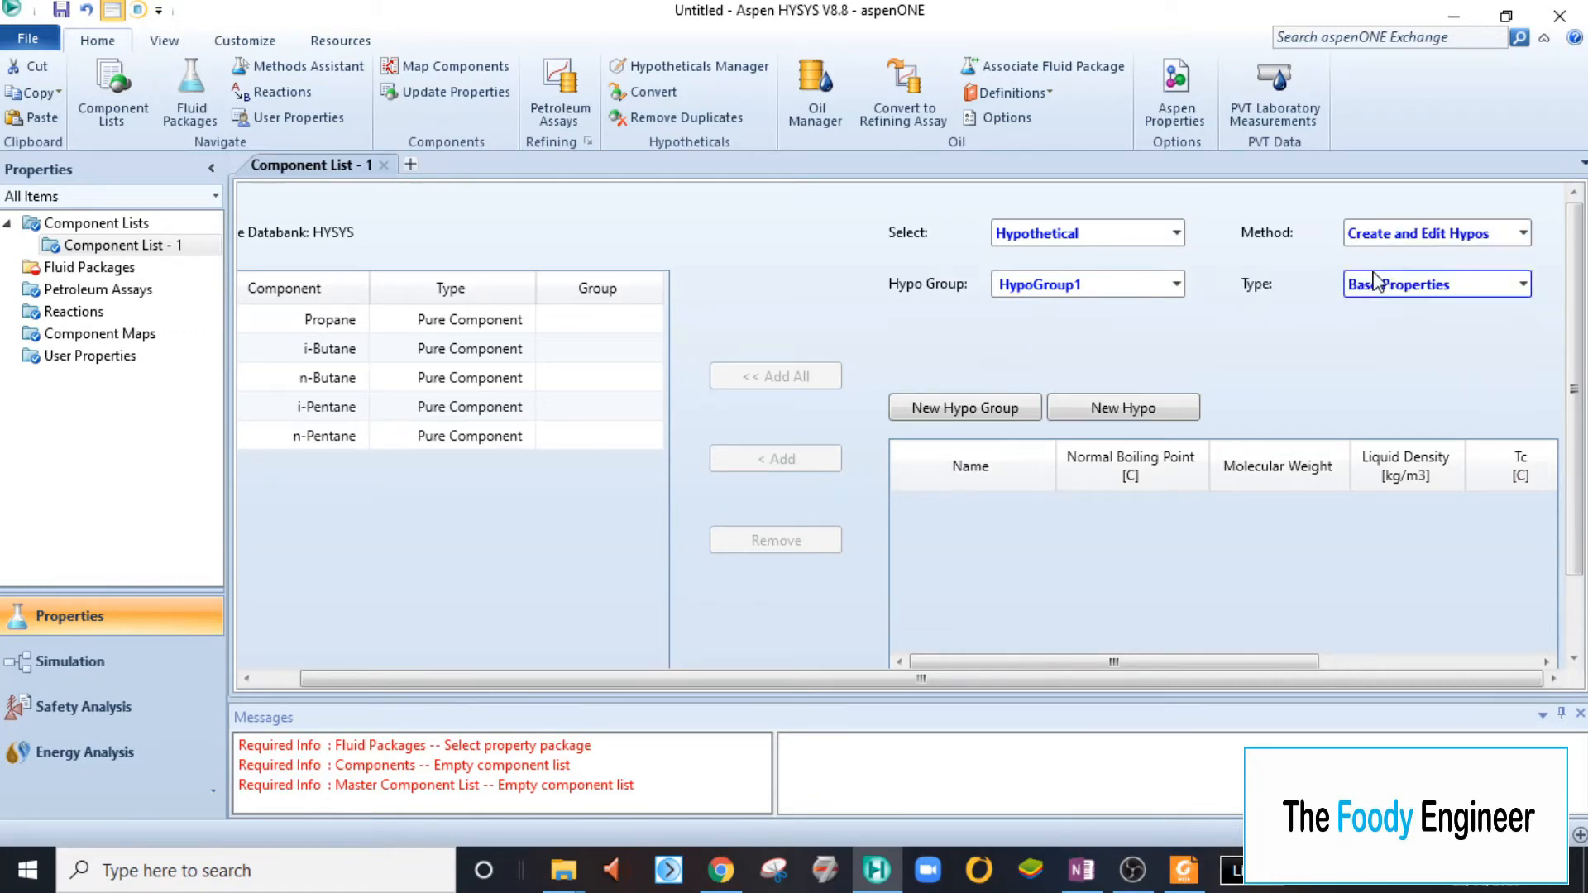
- Create a new hypothetical component in HypoGroup1 and name it "C6 Cut"
left_click(1125, 411)
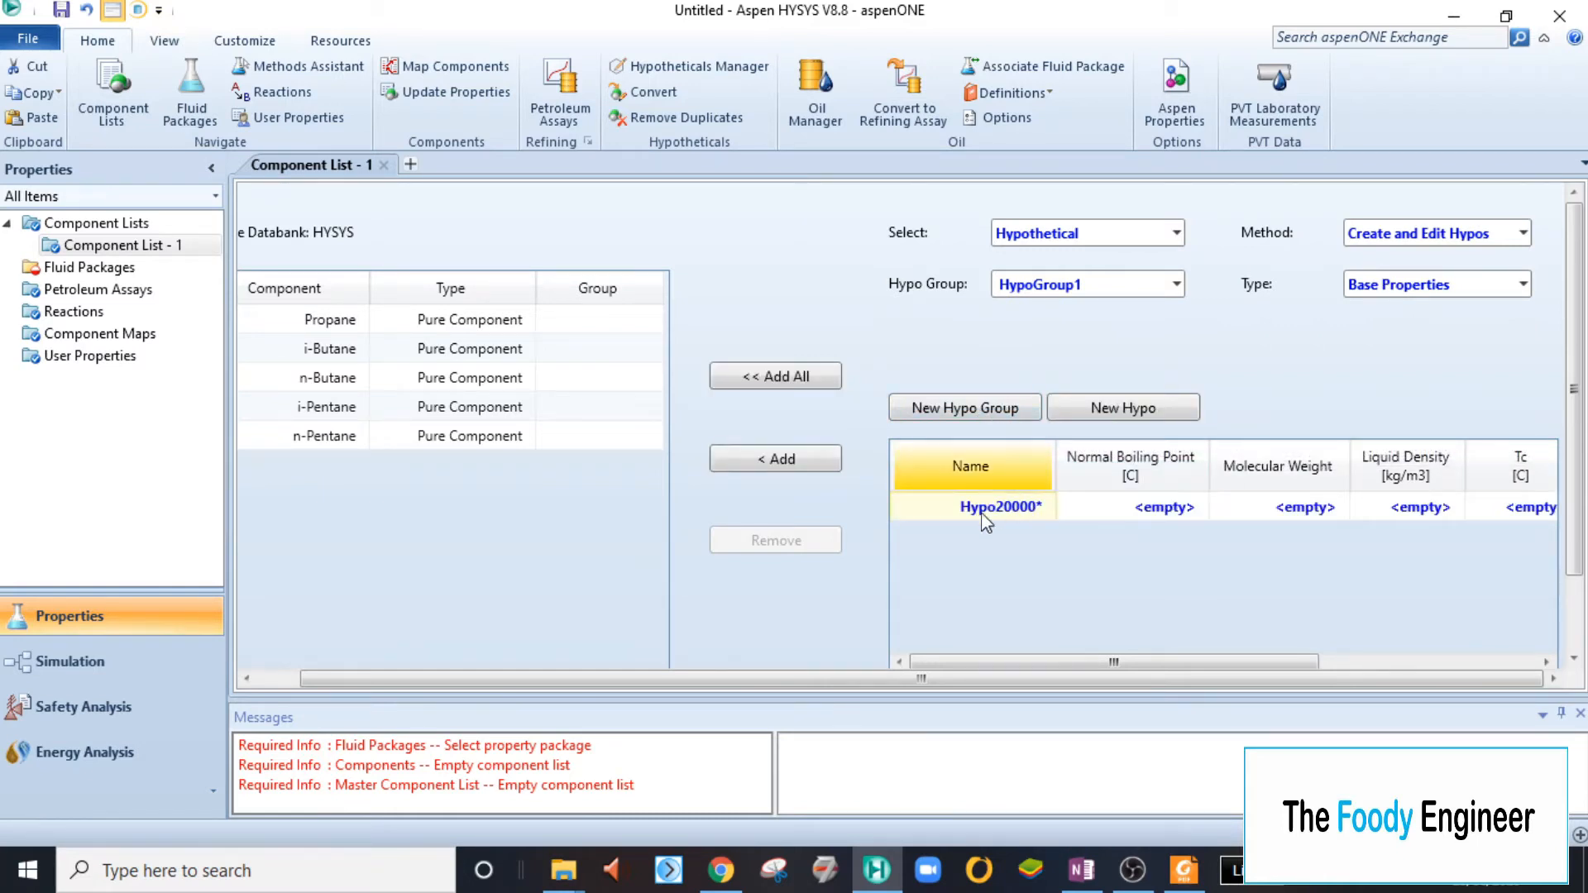
left_click(1075, 864)
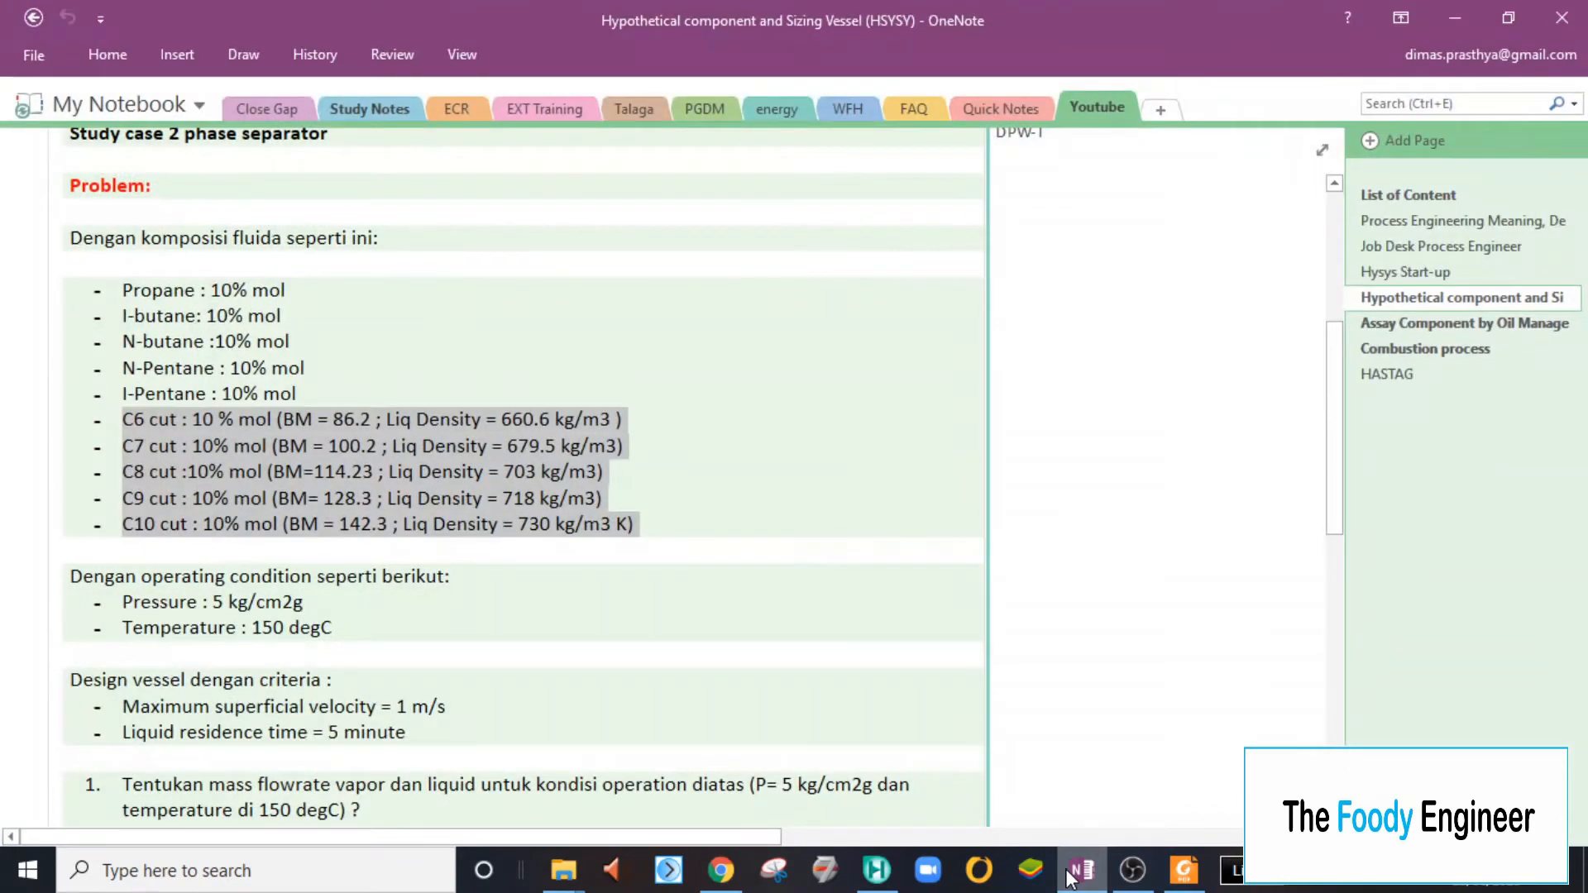
left_click(1075, 870)
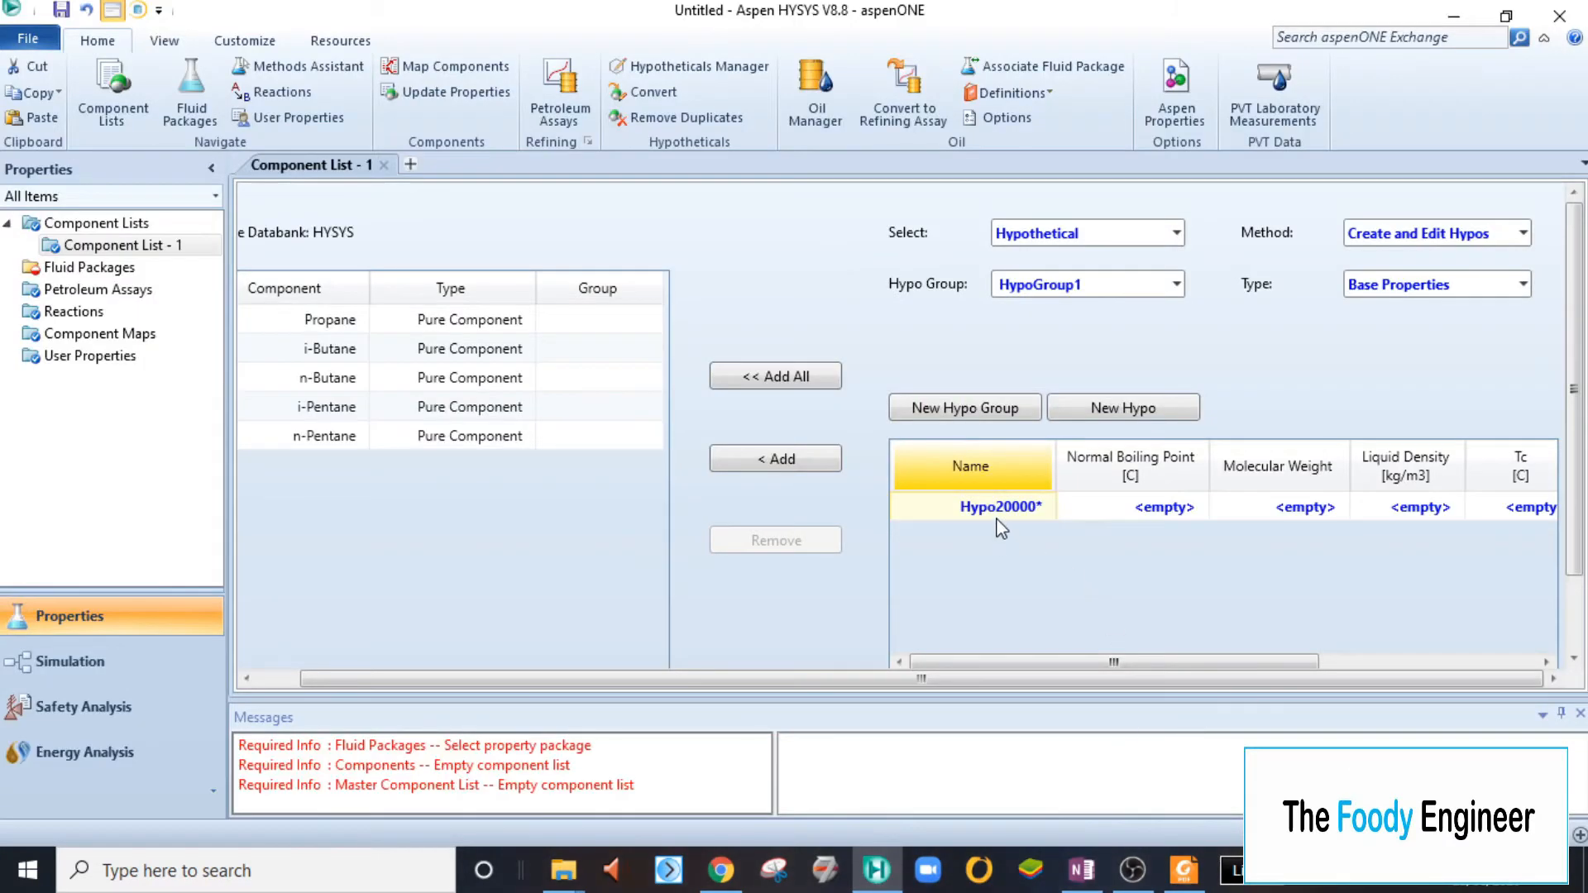
type("C6")
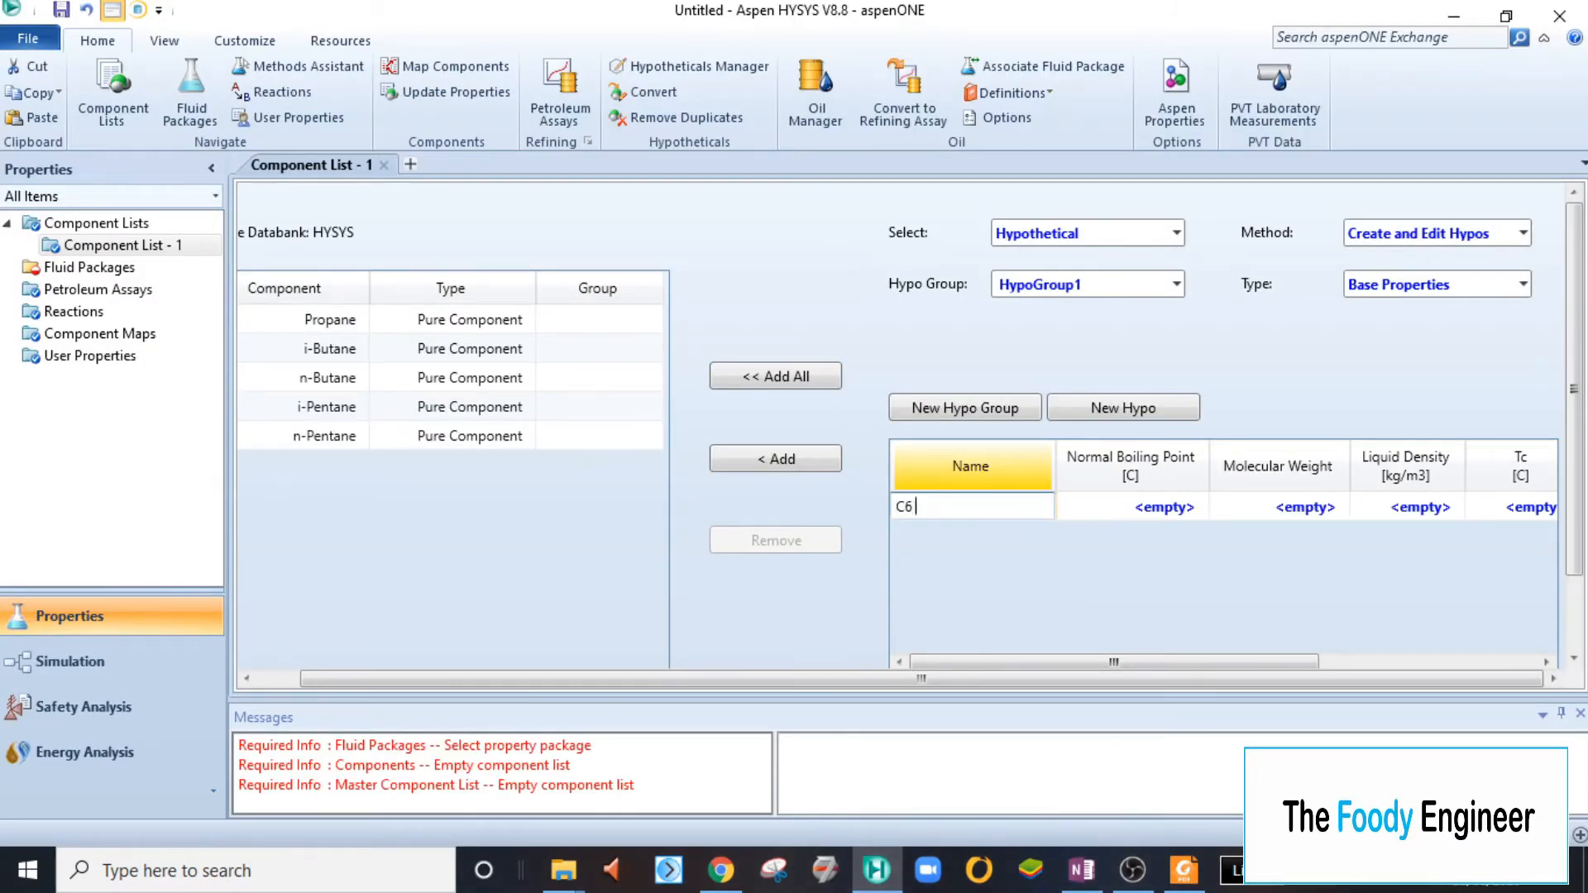
type(" Cut")
key("Tab")
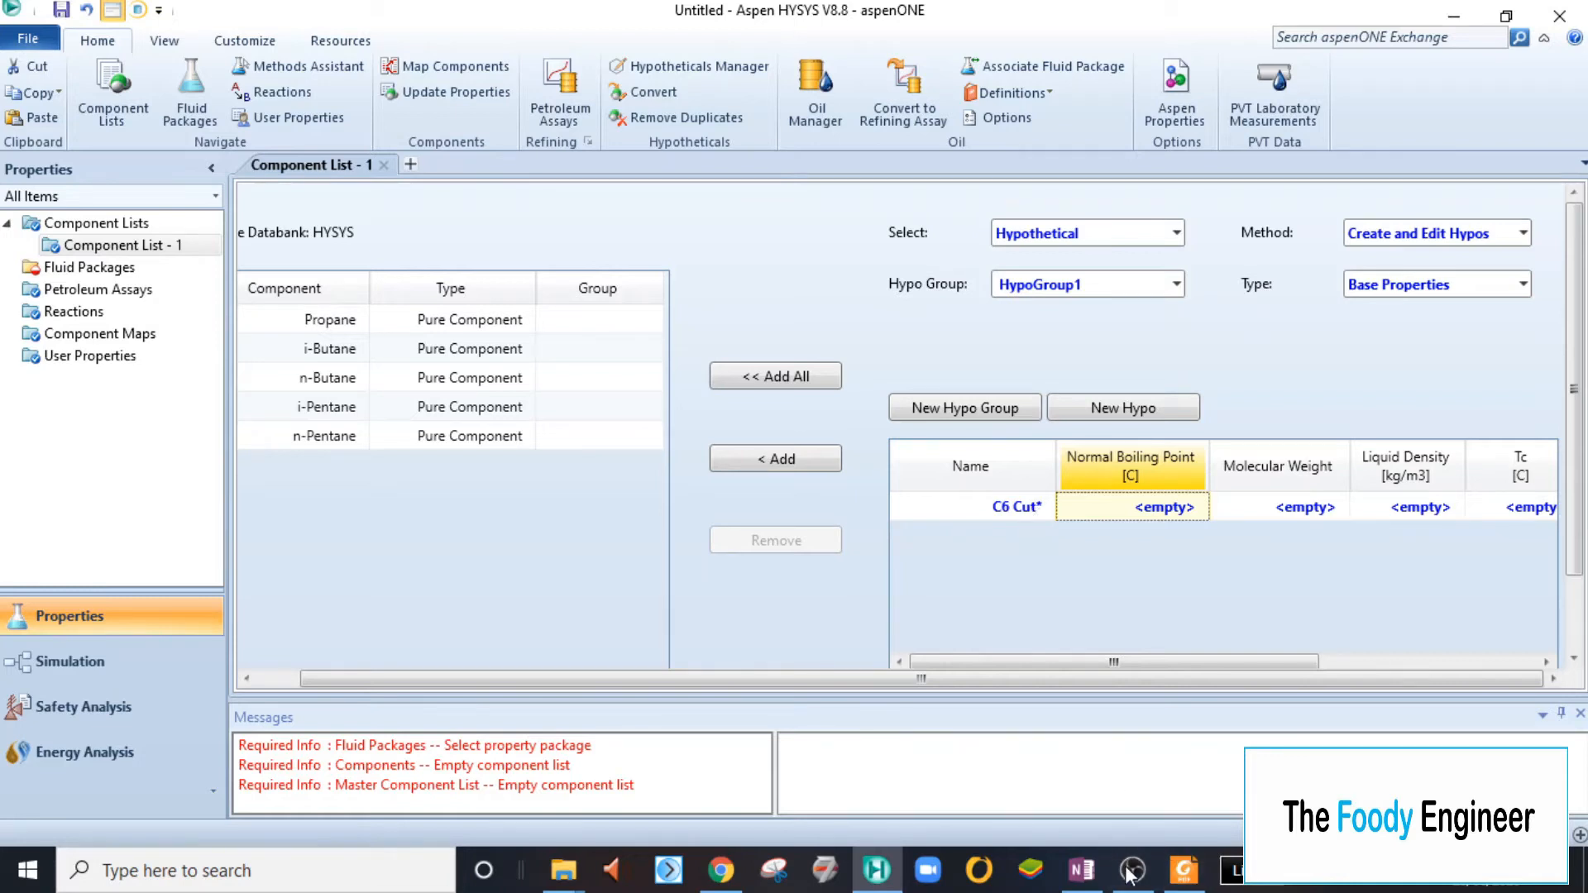
- Check the C6 cut data in OneNote and set the C6 Cut hypo's molecular weight to 86,2
mouse_move(1077, 878)
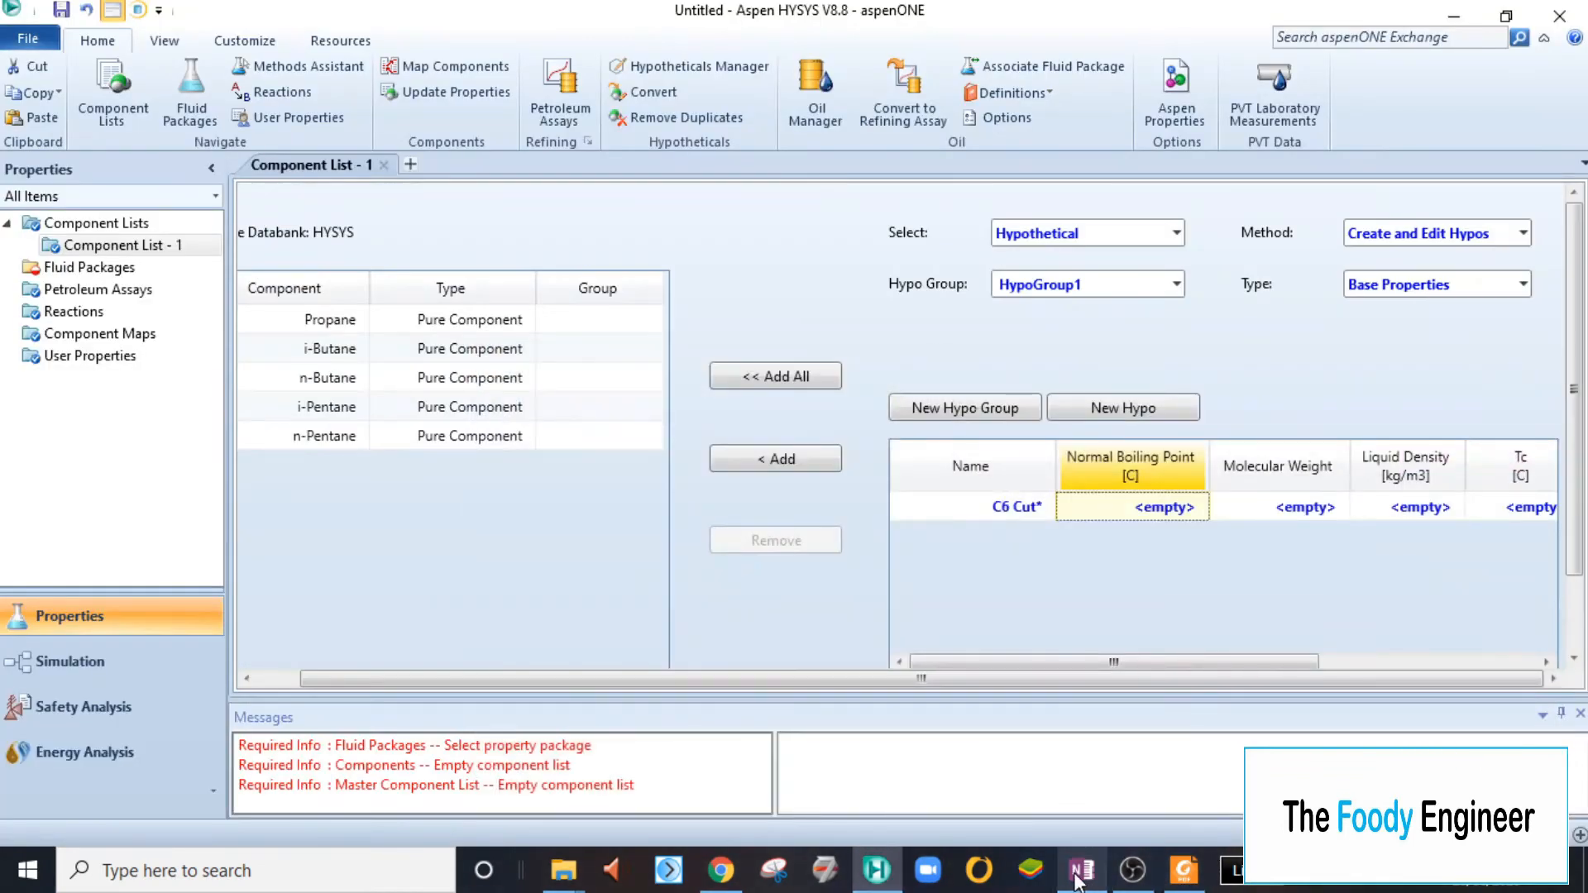
left_click(1078, 878)
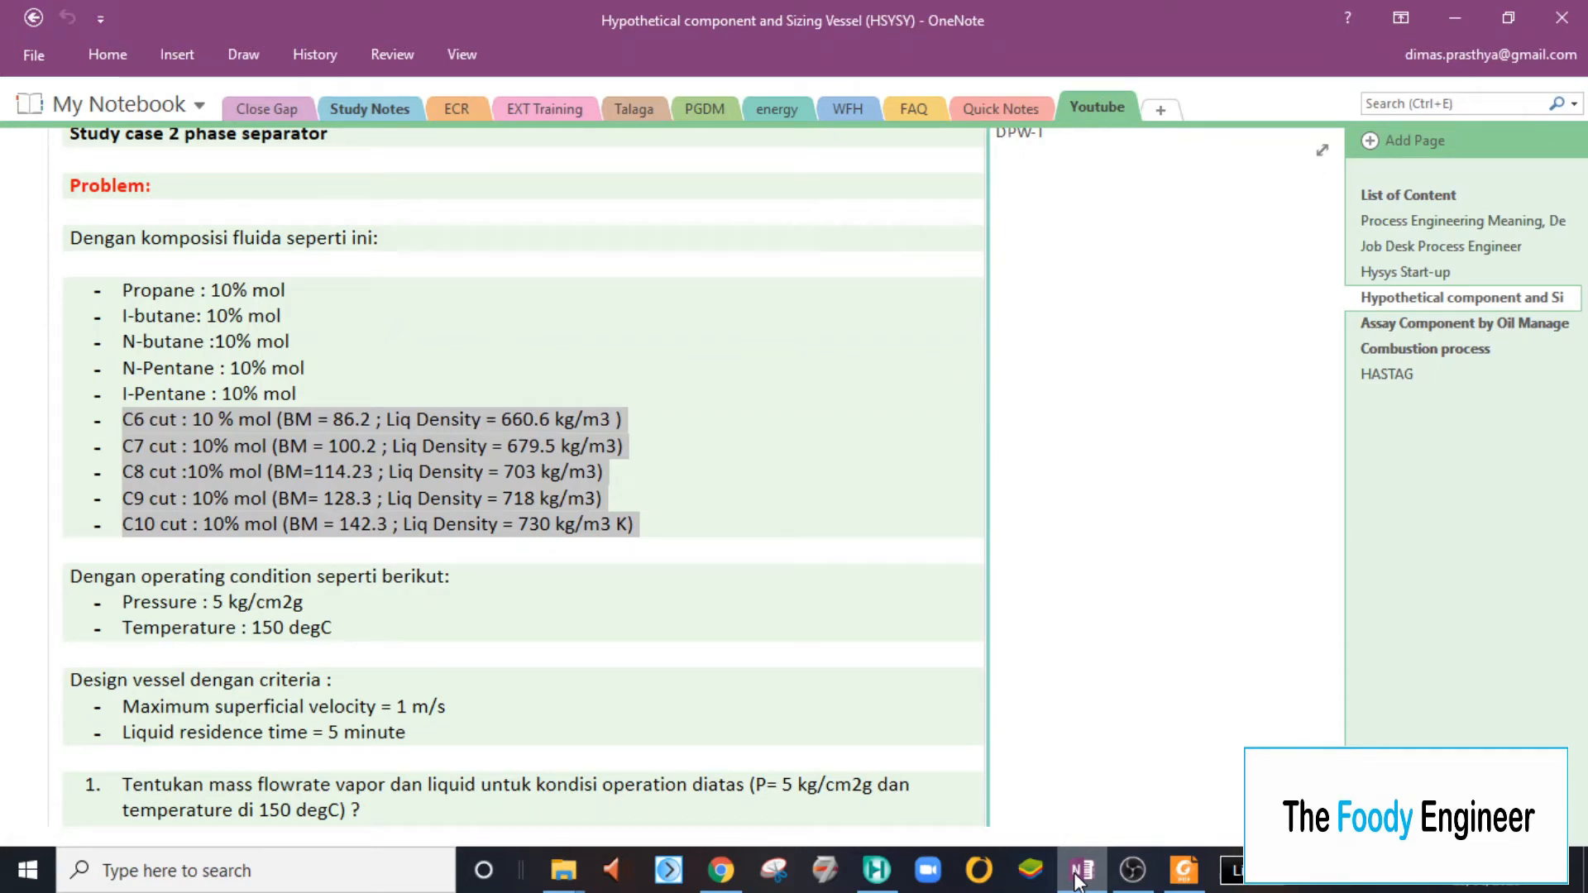
left_click(1078, 879)
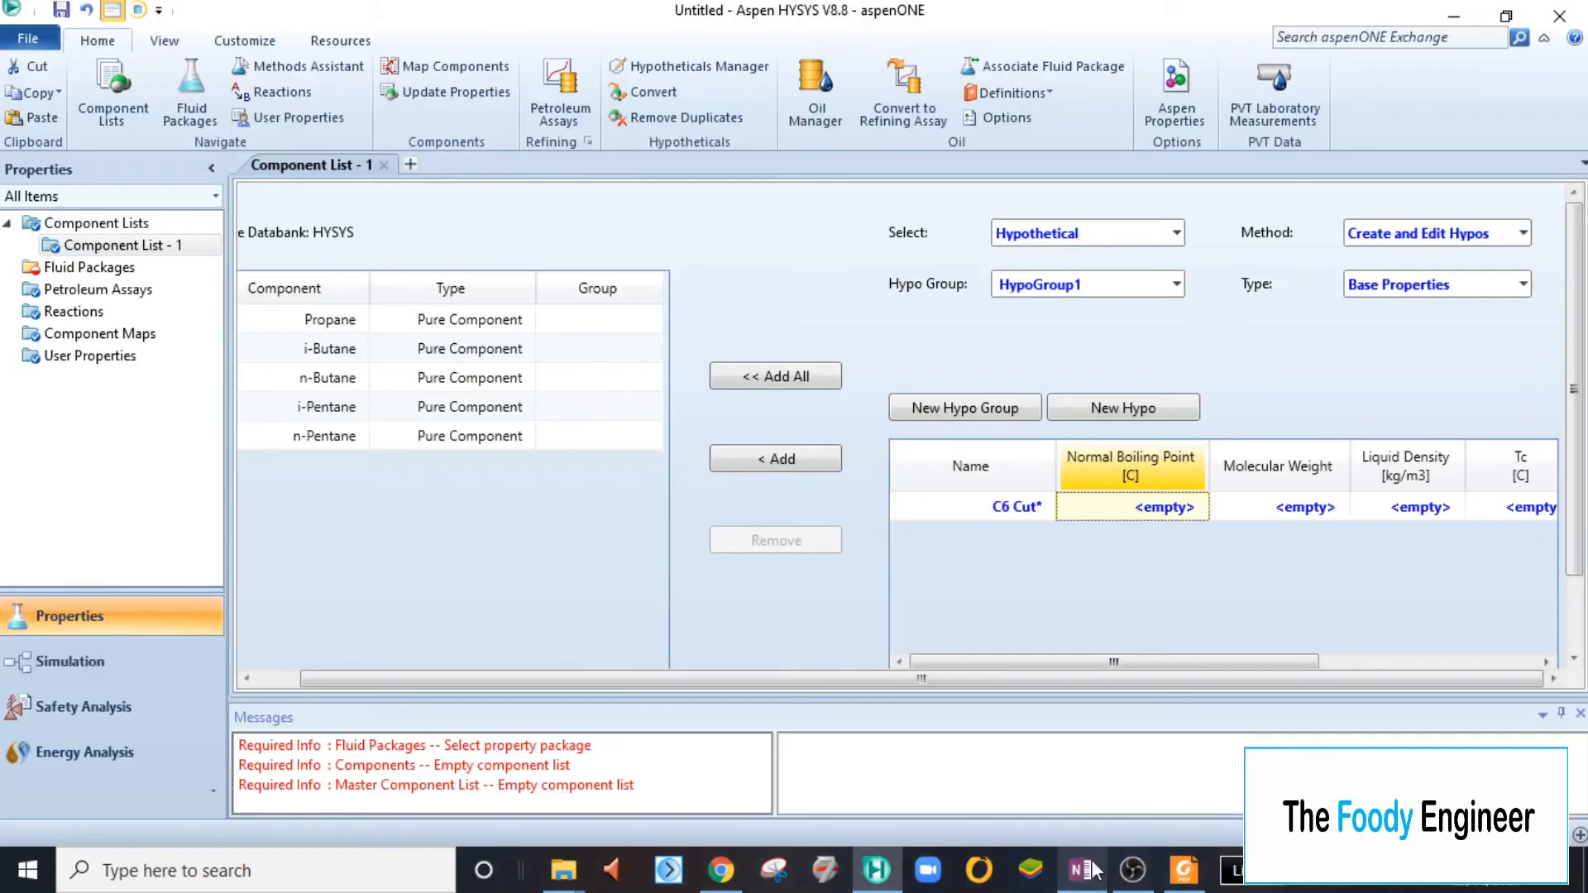
left_click(1249, 515)
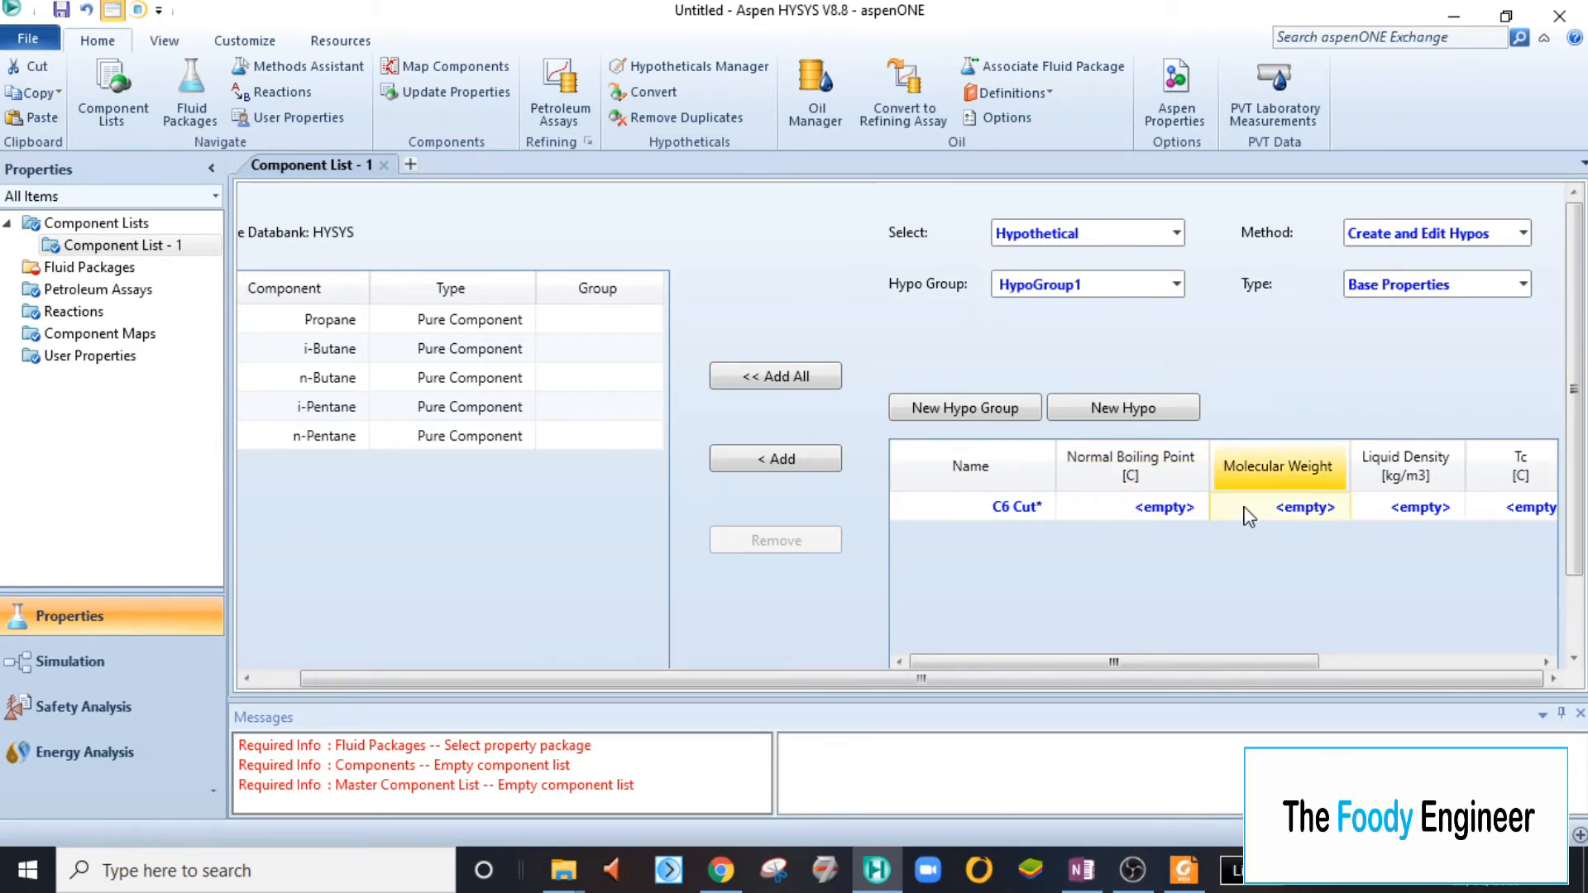
type("86,2")
key("Return")
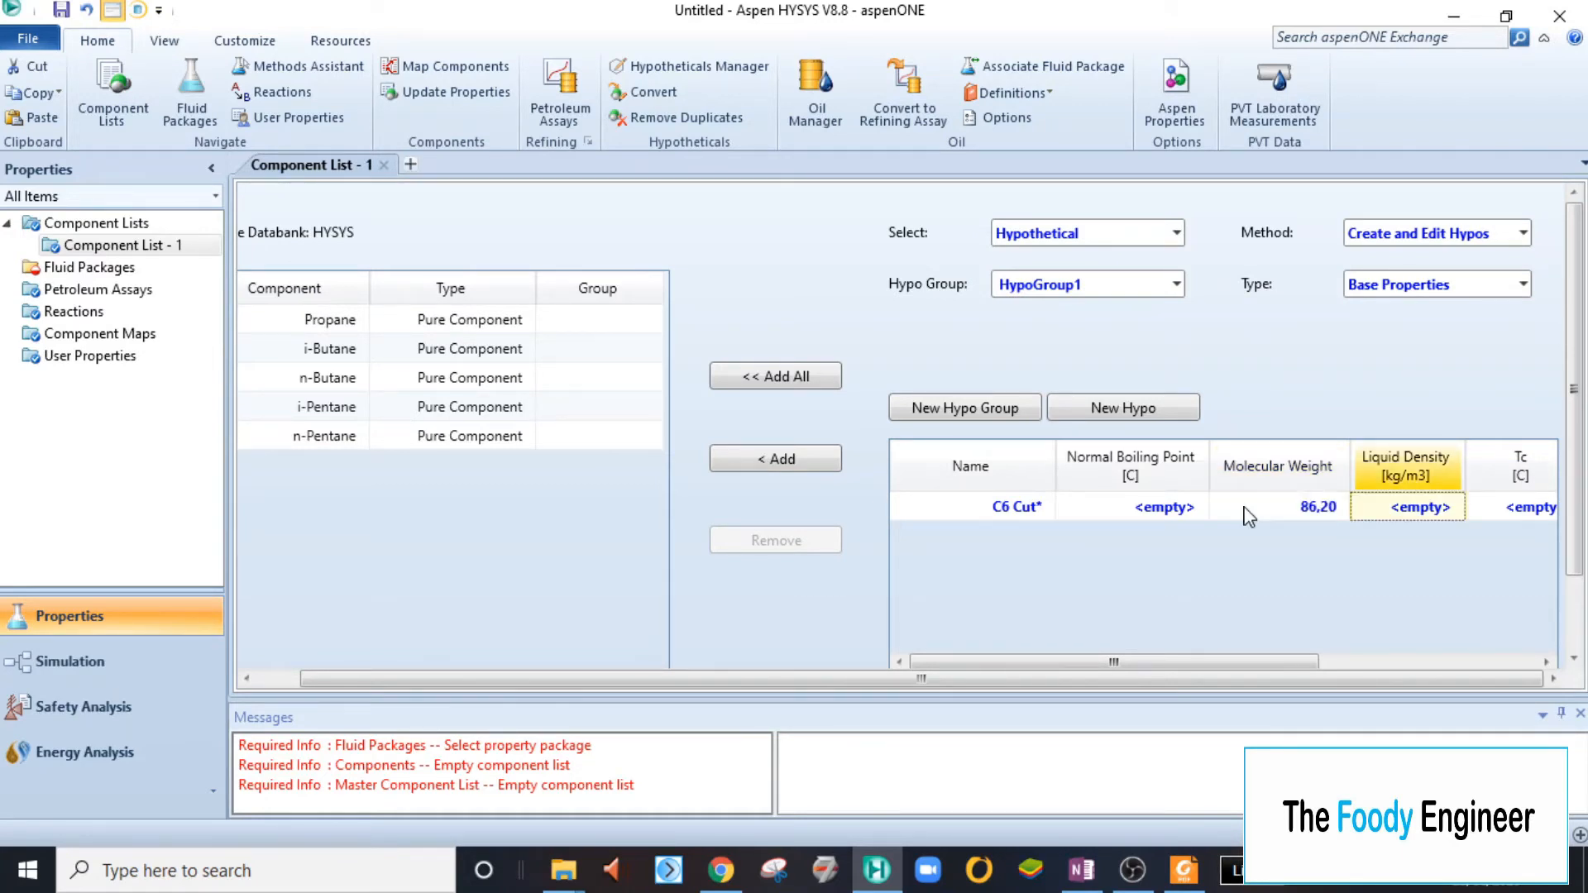
- Check the C6 cut data in OneNote and set the C6 Cut hypo's liquid density to 660,6 kg/m3
left_click(1102, 881)
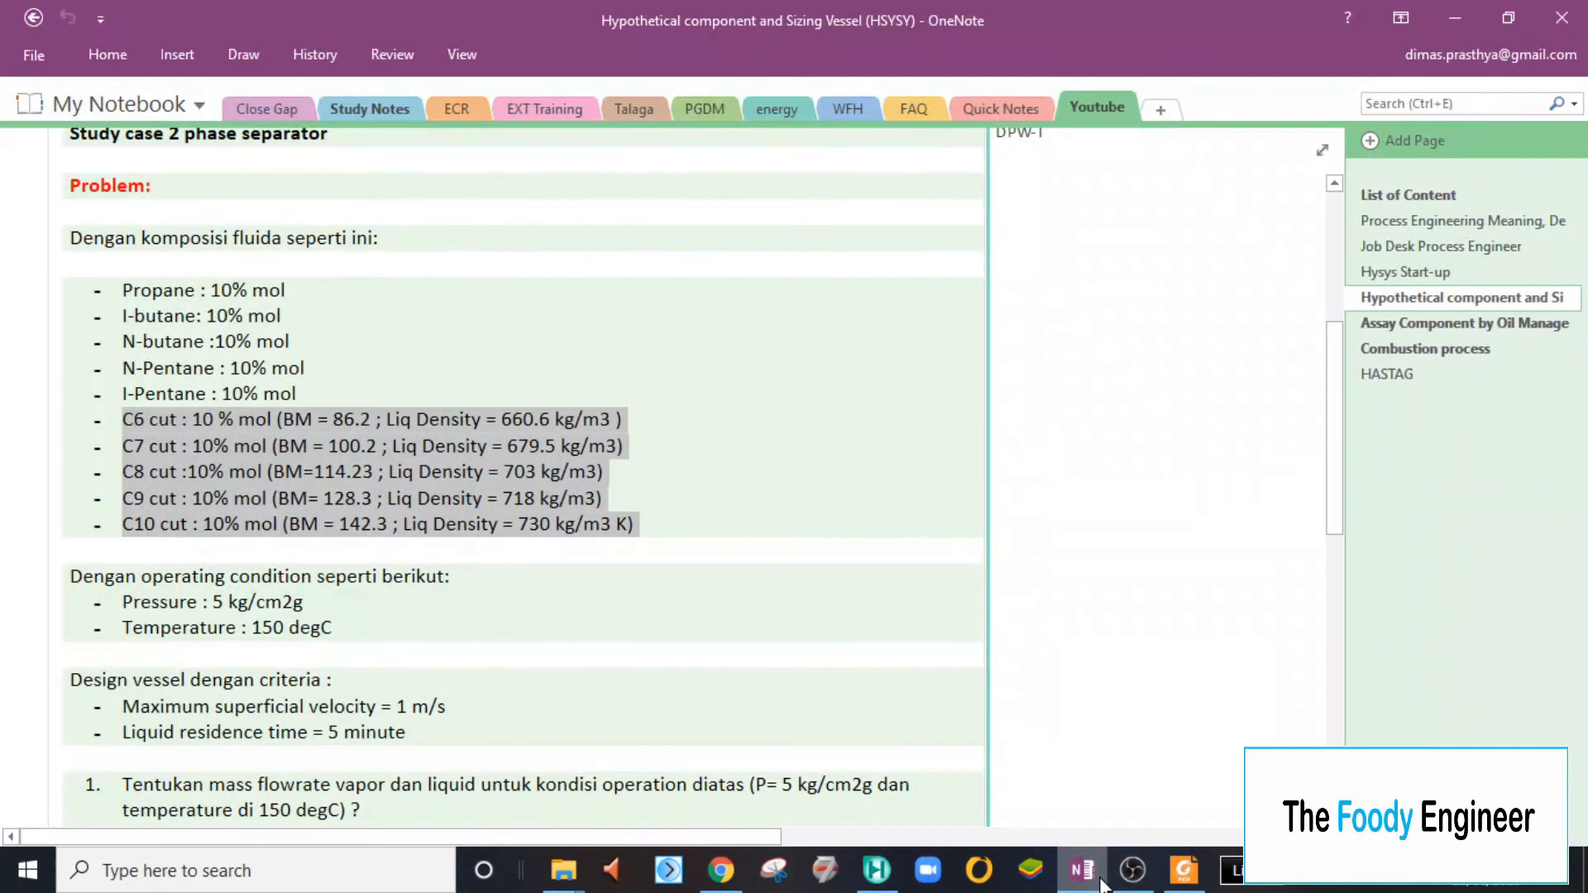
left_click(1102, 882)
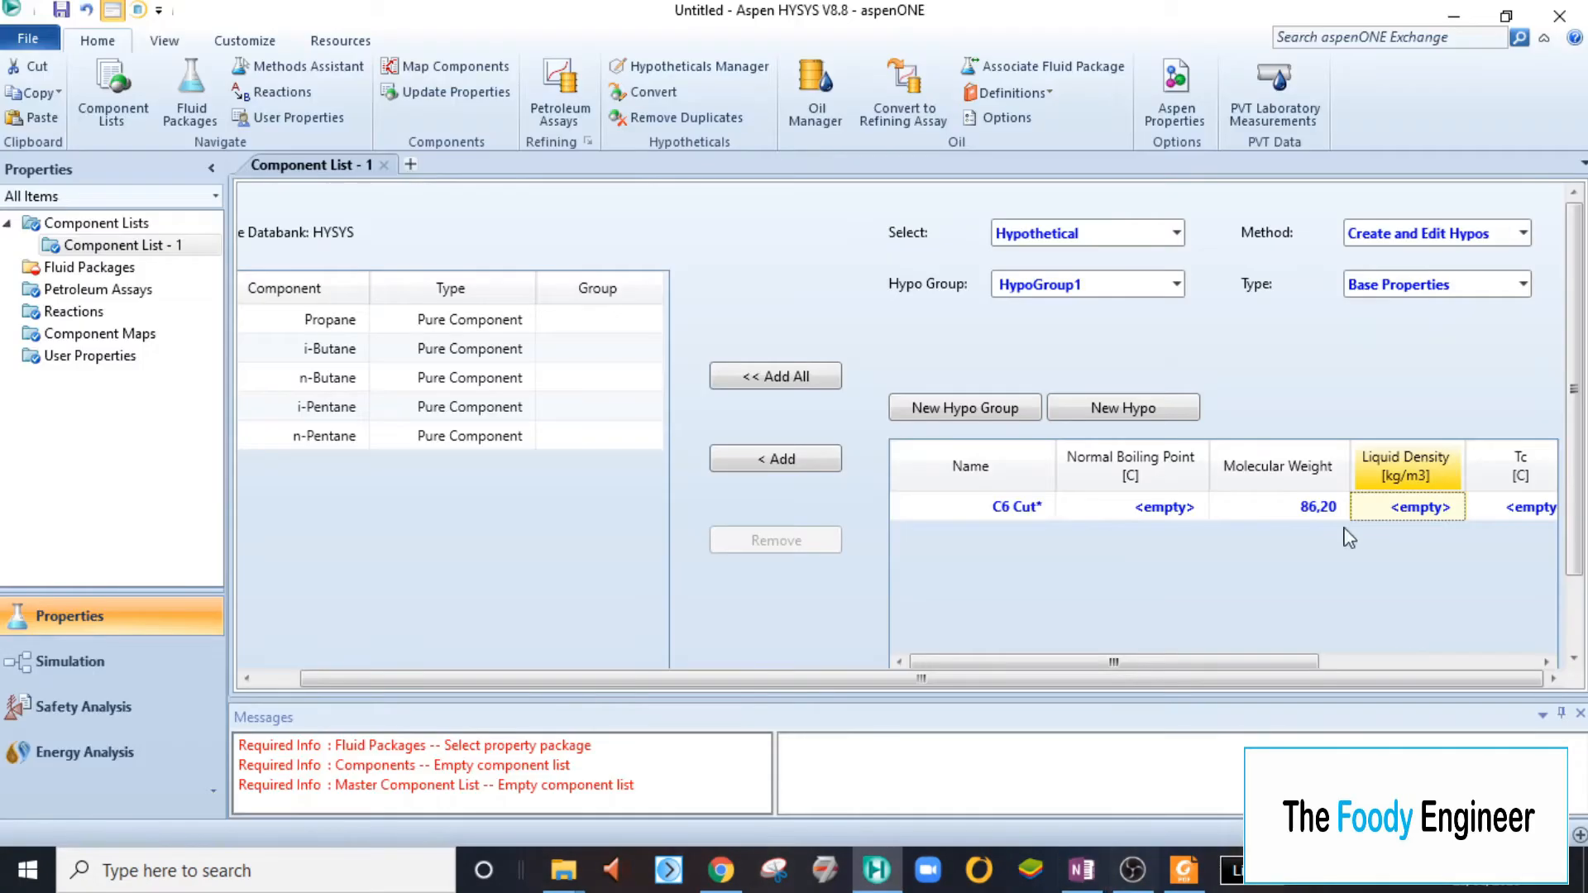
type("660,6")
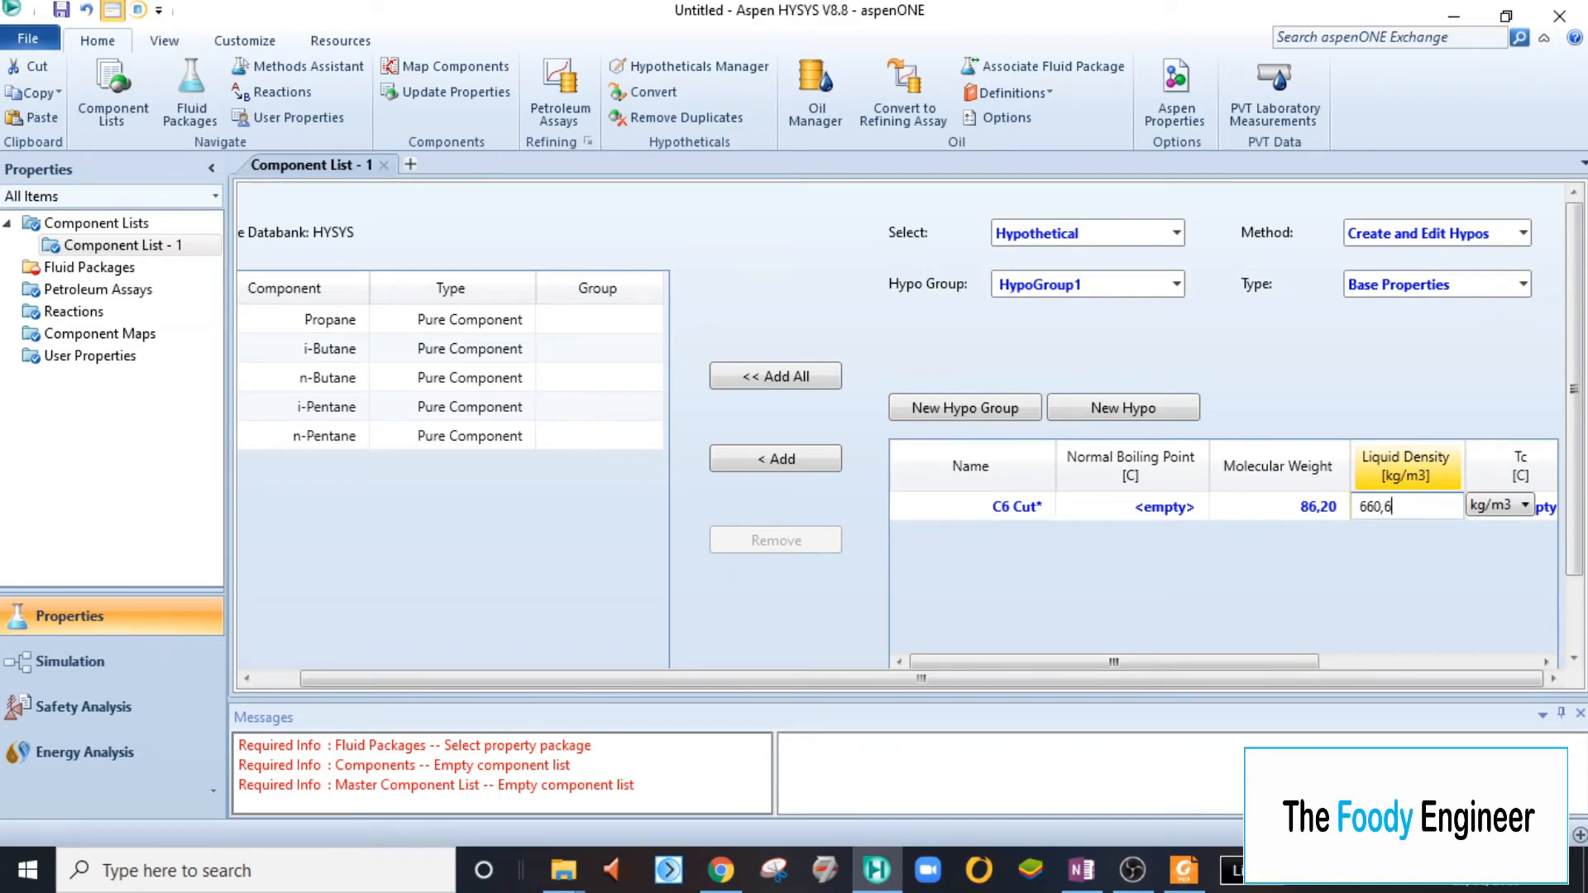
key("Return")
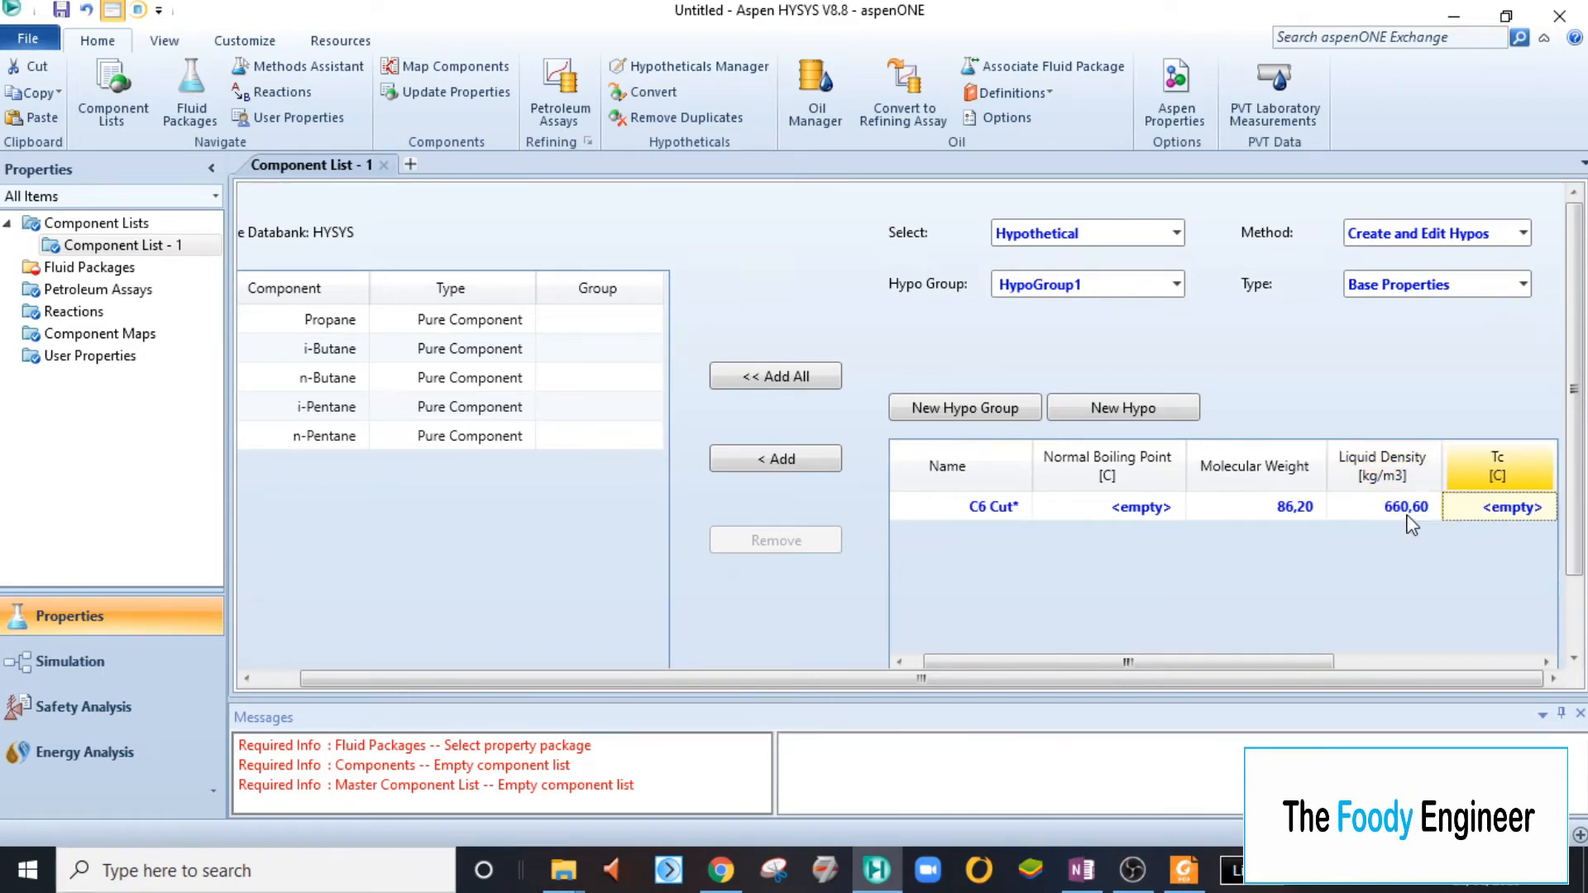
- Create a second hypothetical component in HypoGroup1 and name it "C7 cut"
left_click(1022, 517)
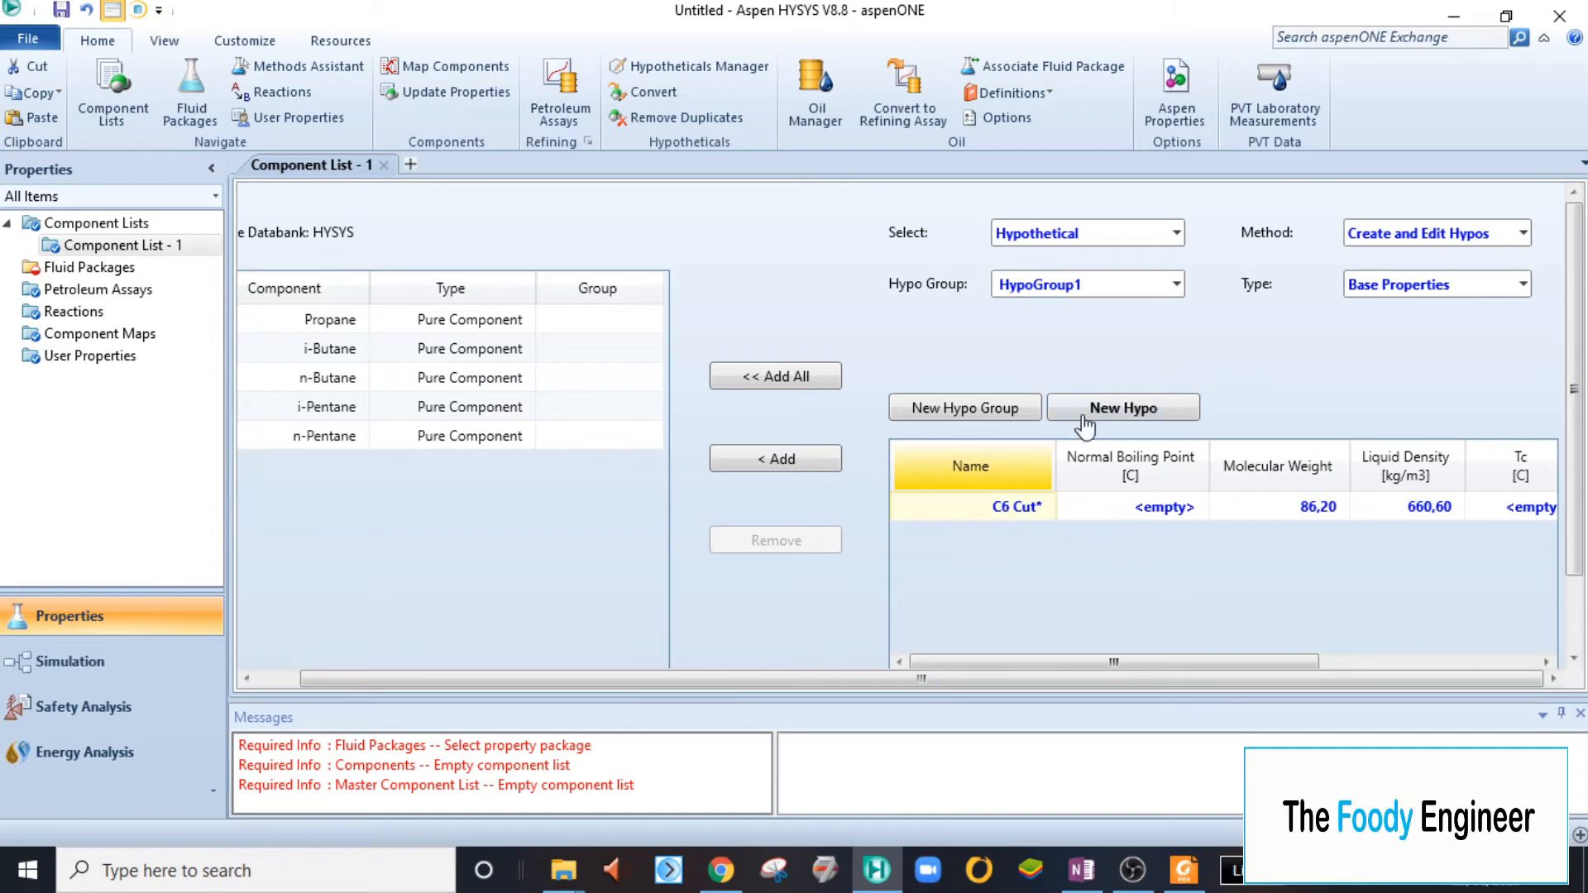
left_click(1099, 416)
left_click(1002, 538)
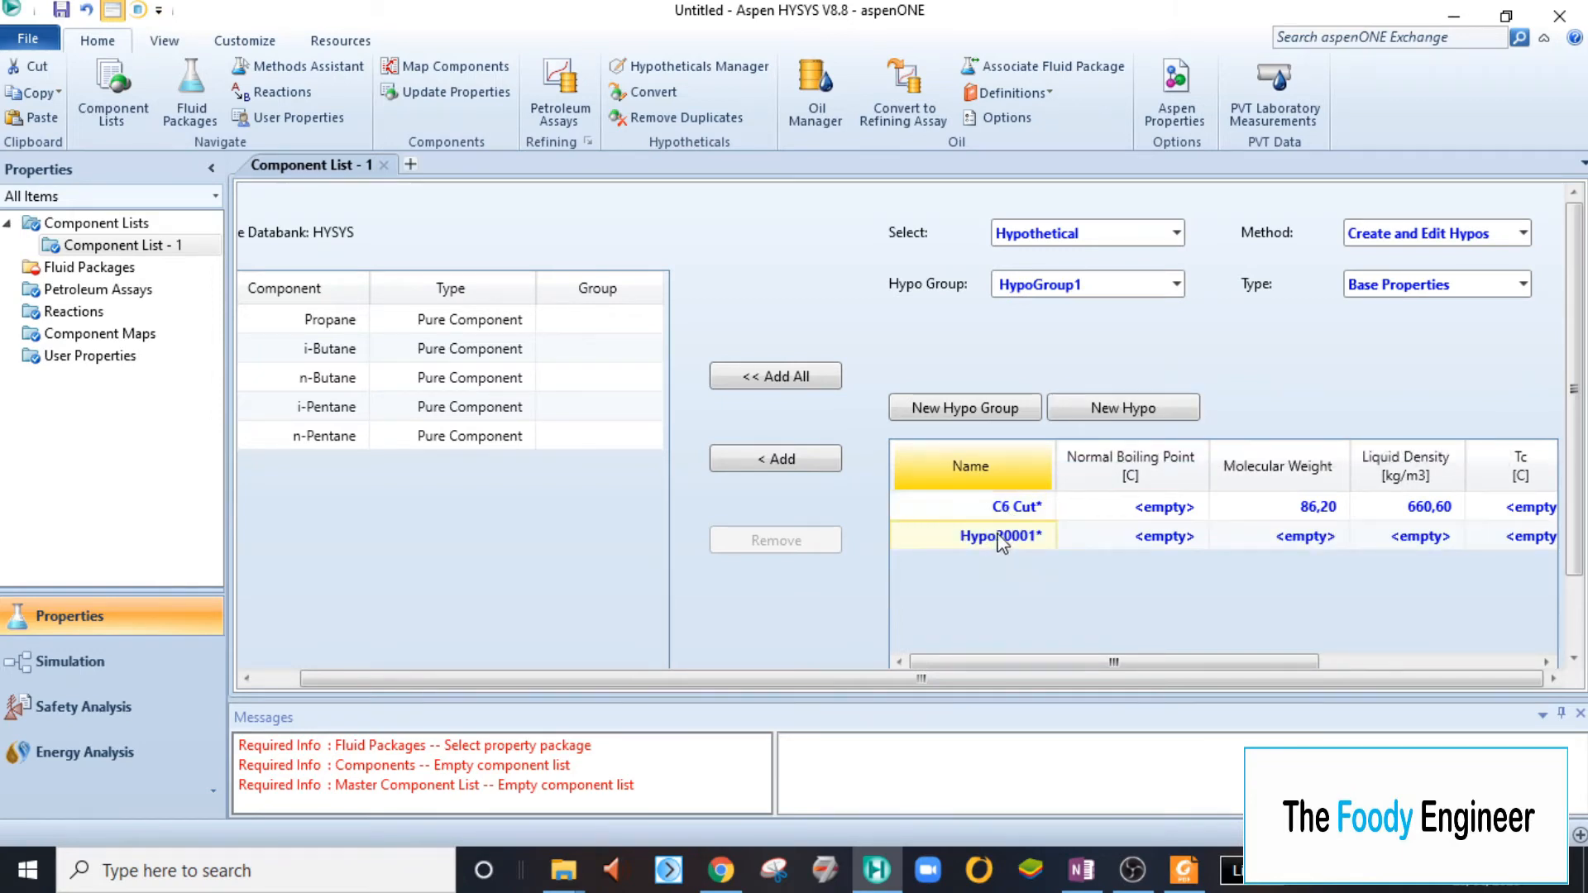
type("C&")
left_click_drag(1574, 501, 1575, 594)
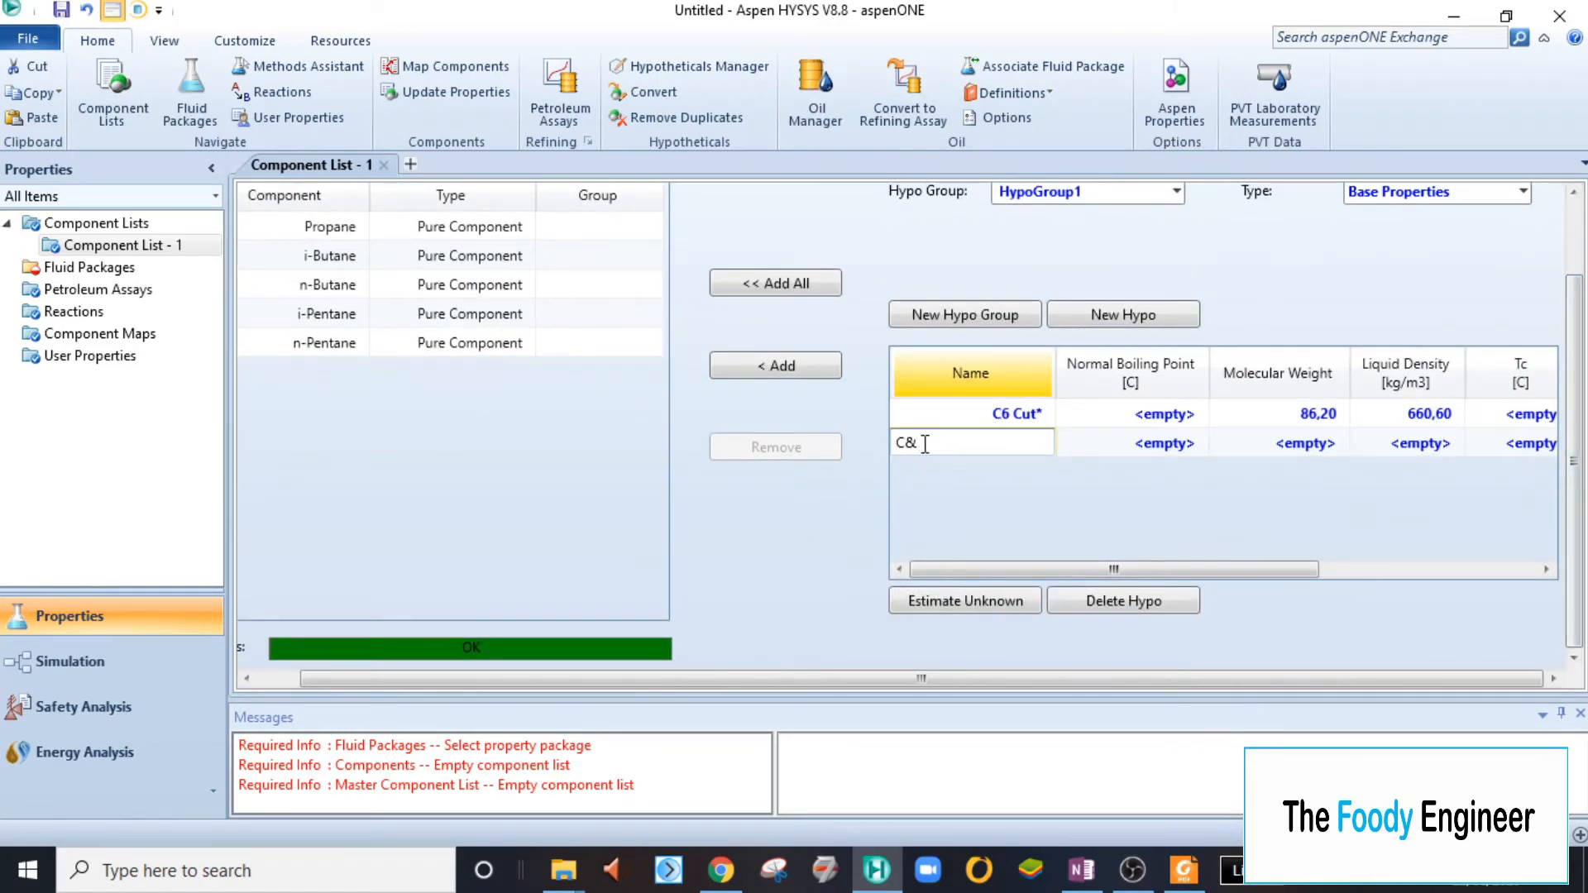
key("BackSpace")
type("7 cut")
key("Return")
- Check the C7 cut data in OneNote and set the C7 cut hypo's molecular weight to 100,2
key("Right")
key("Down")
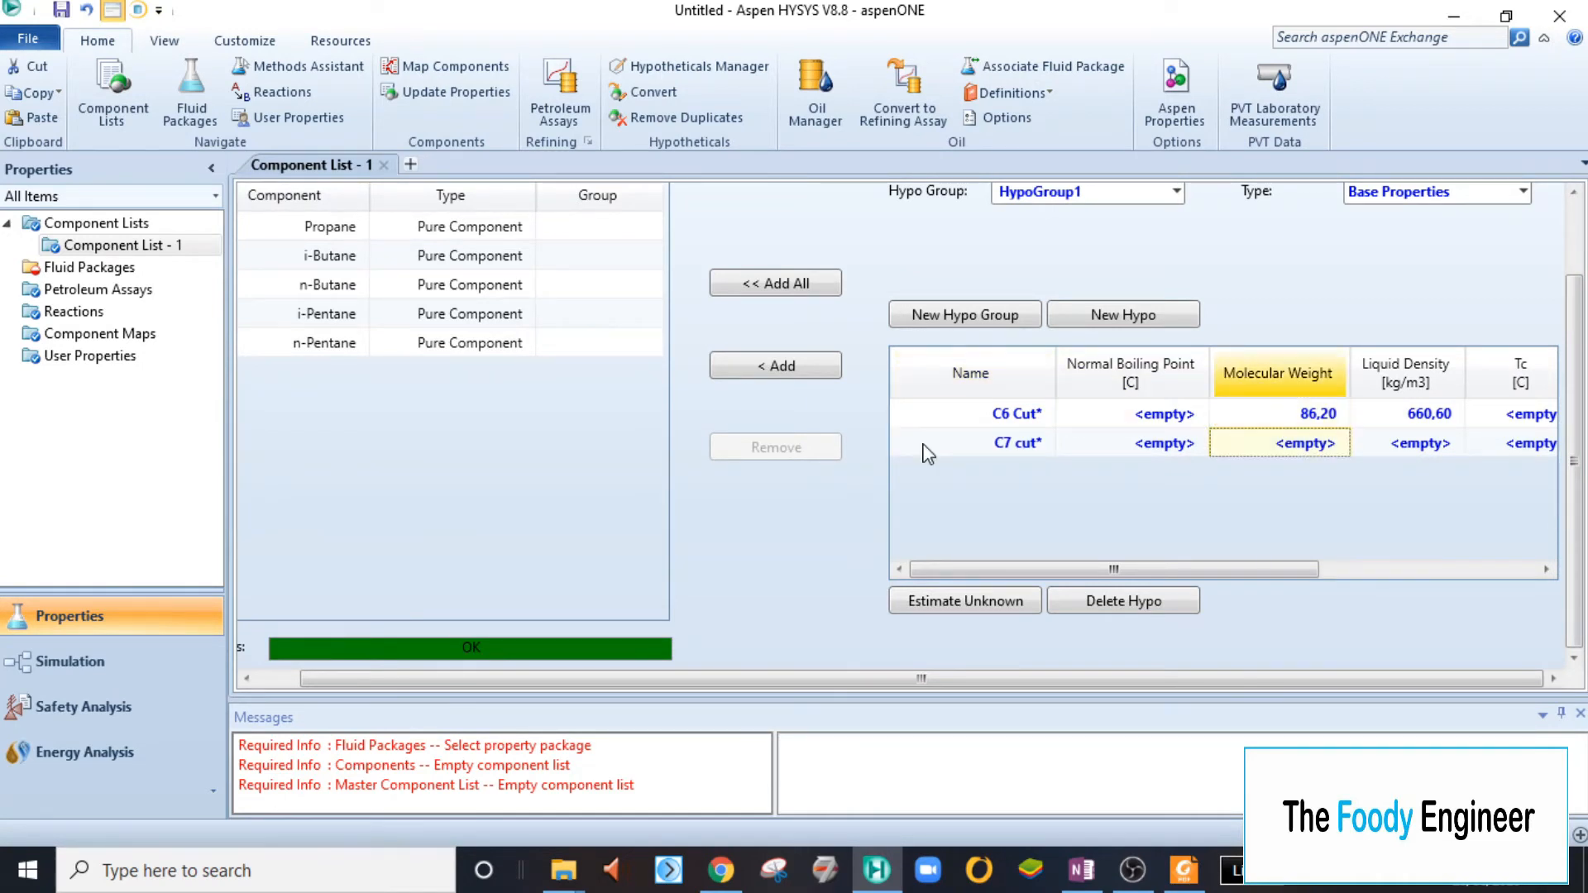
left_click(1081, 870)
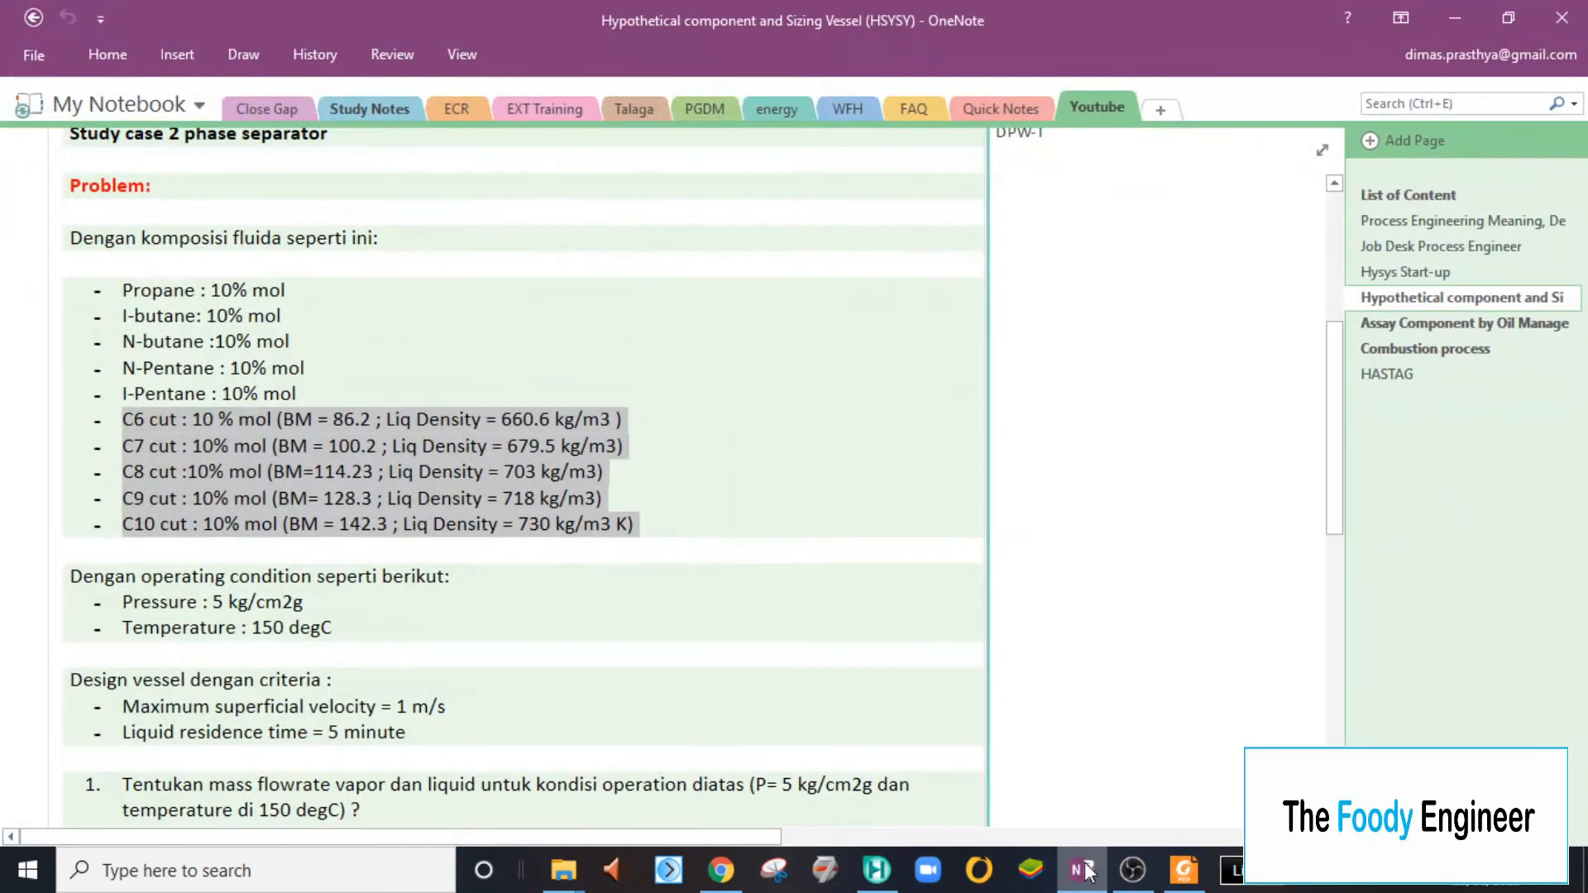
left_click(1083, 870)
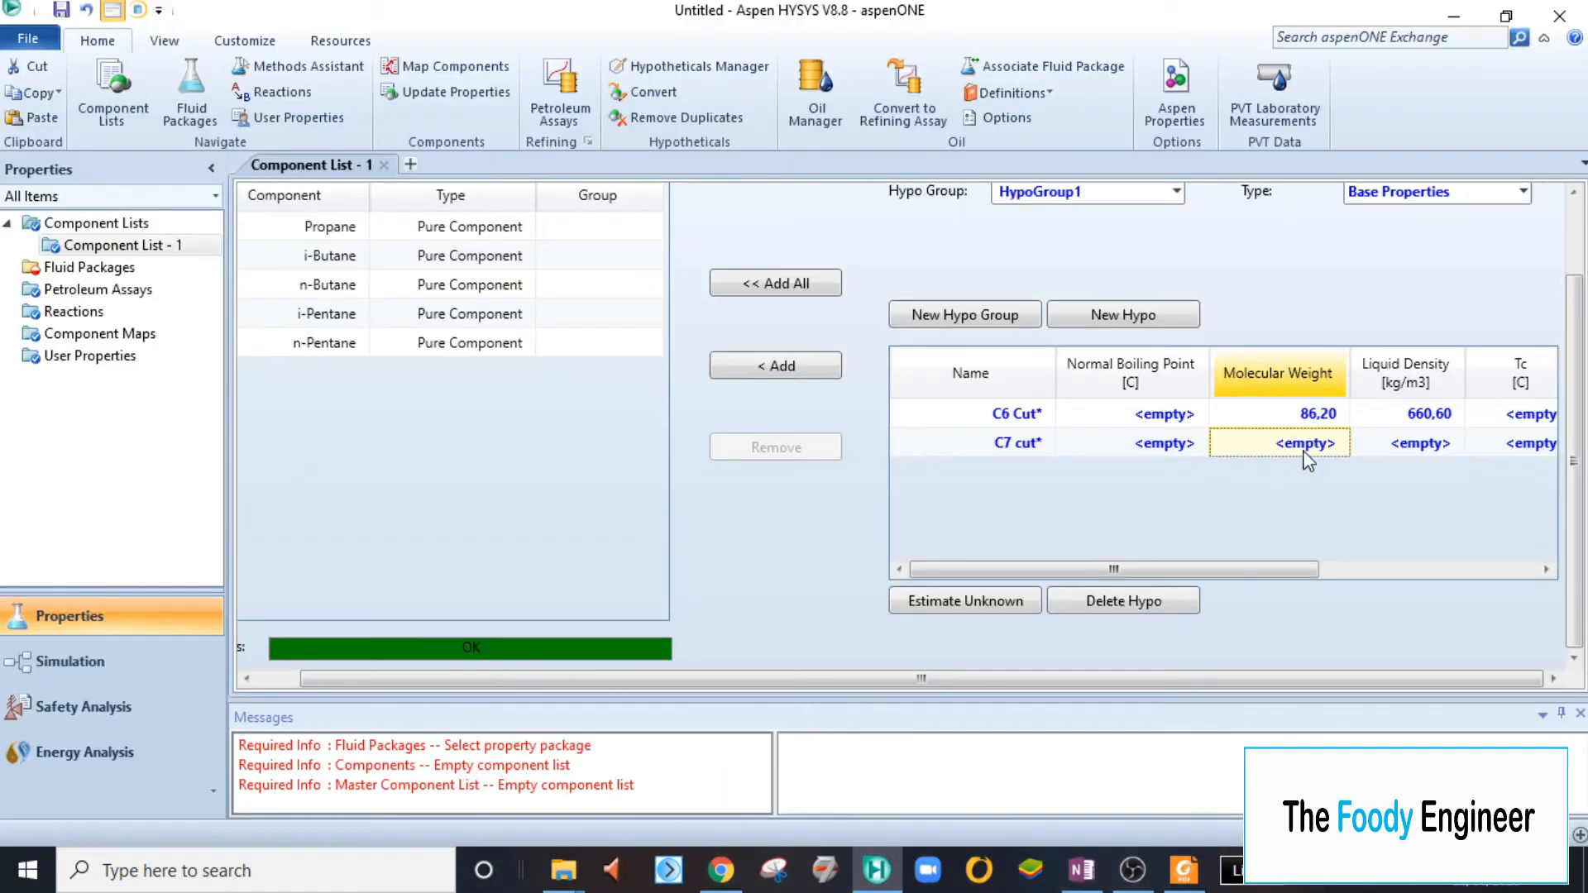
type("1")
key("Return")
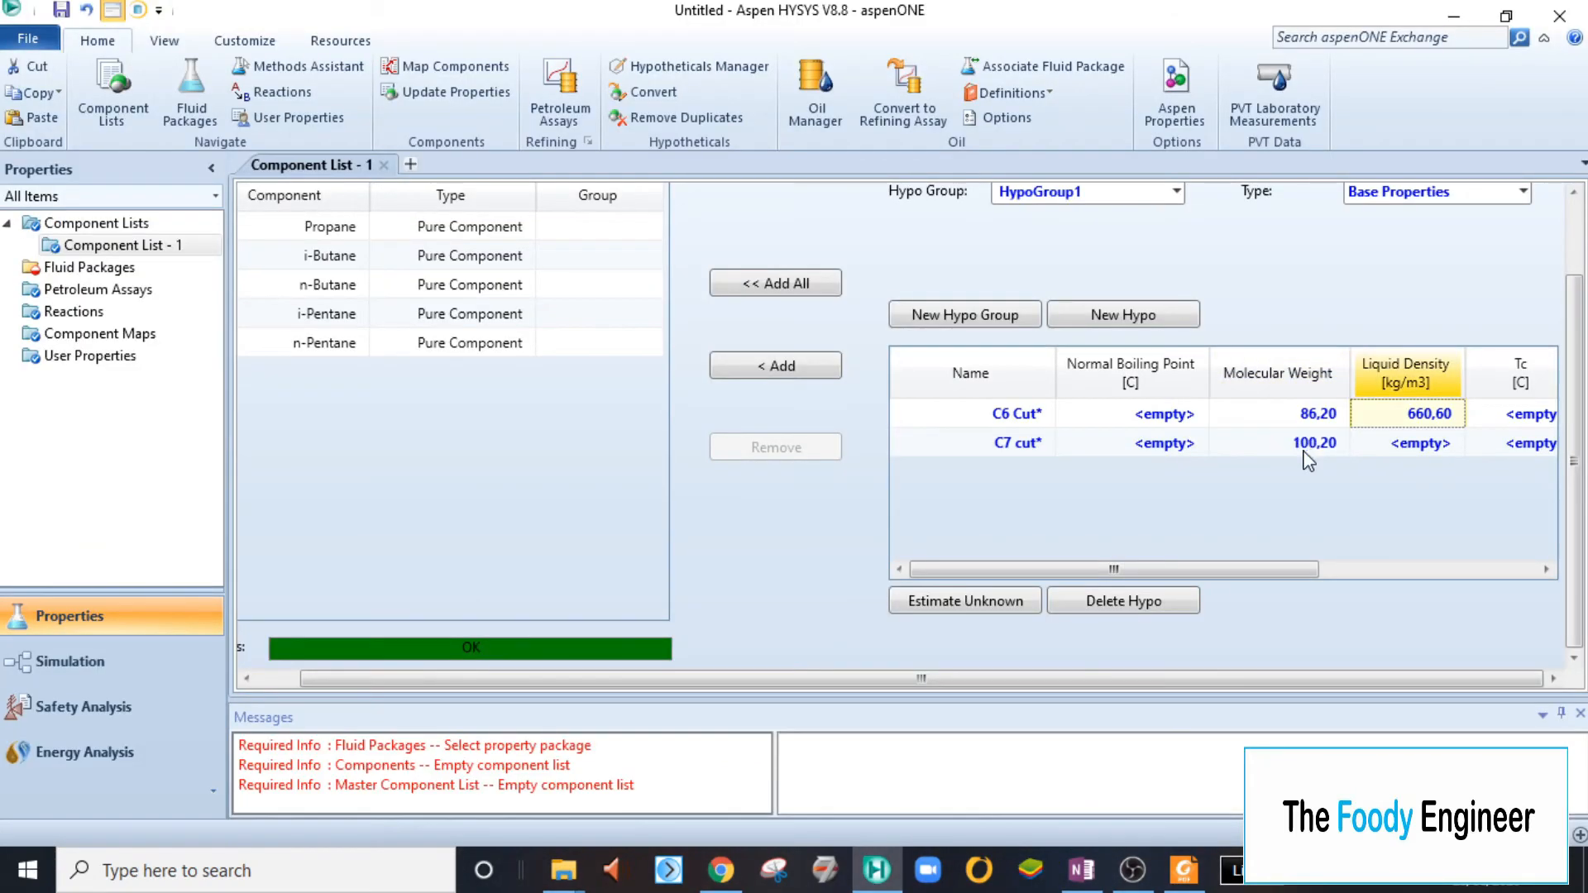
- Look up the C7 cut's density in OneNote and set the hypo's liquid density to 679,5 kg/m3
left_click(1083, 869)
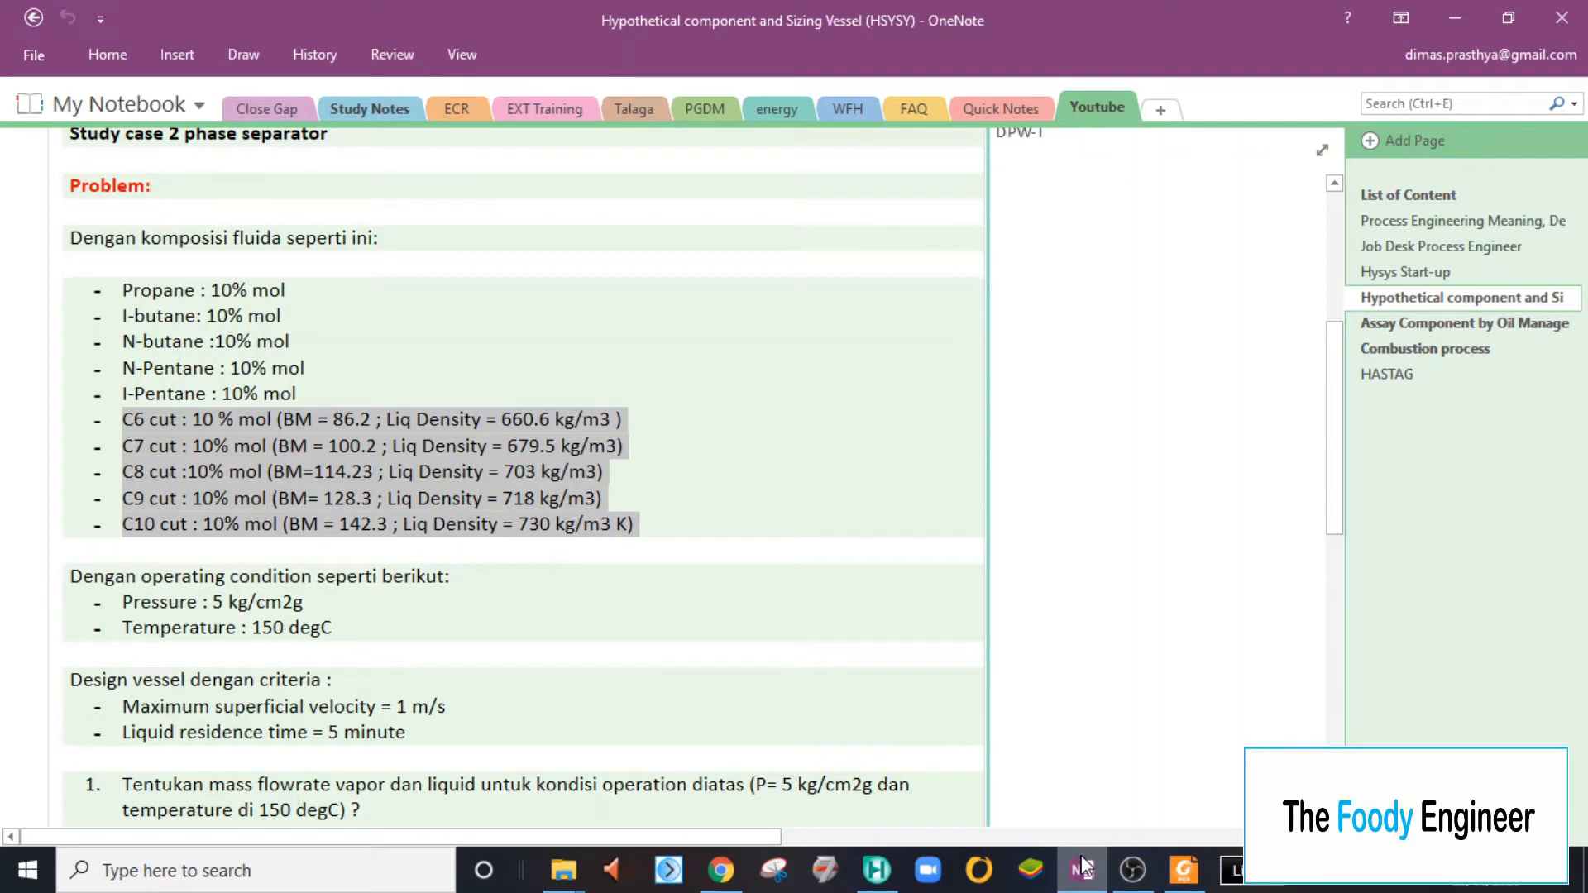
left_click(1083, 869)
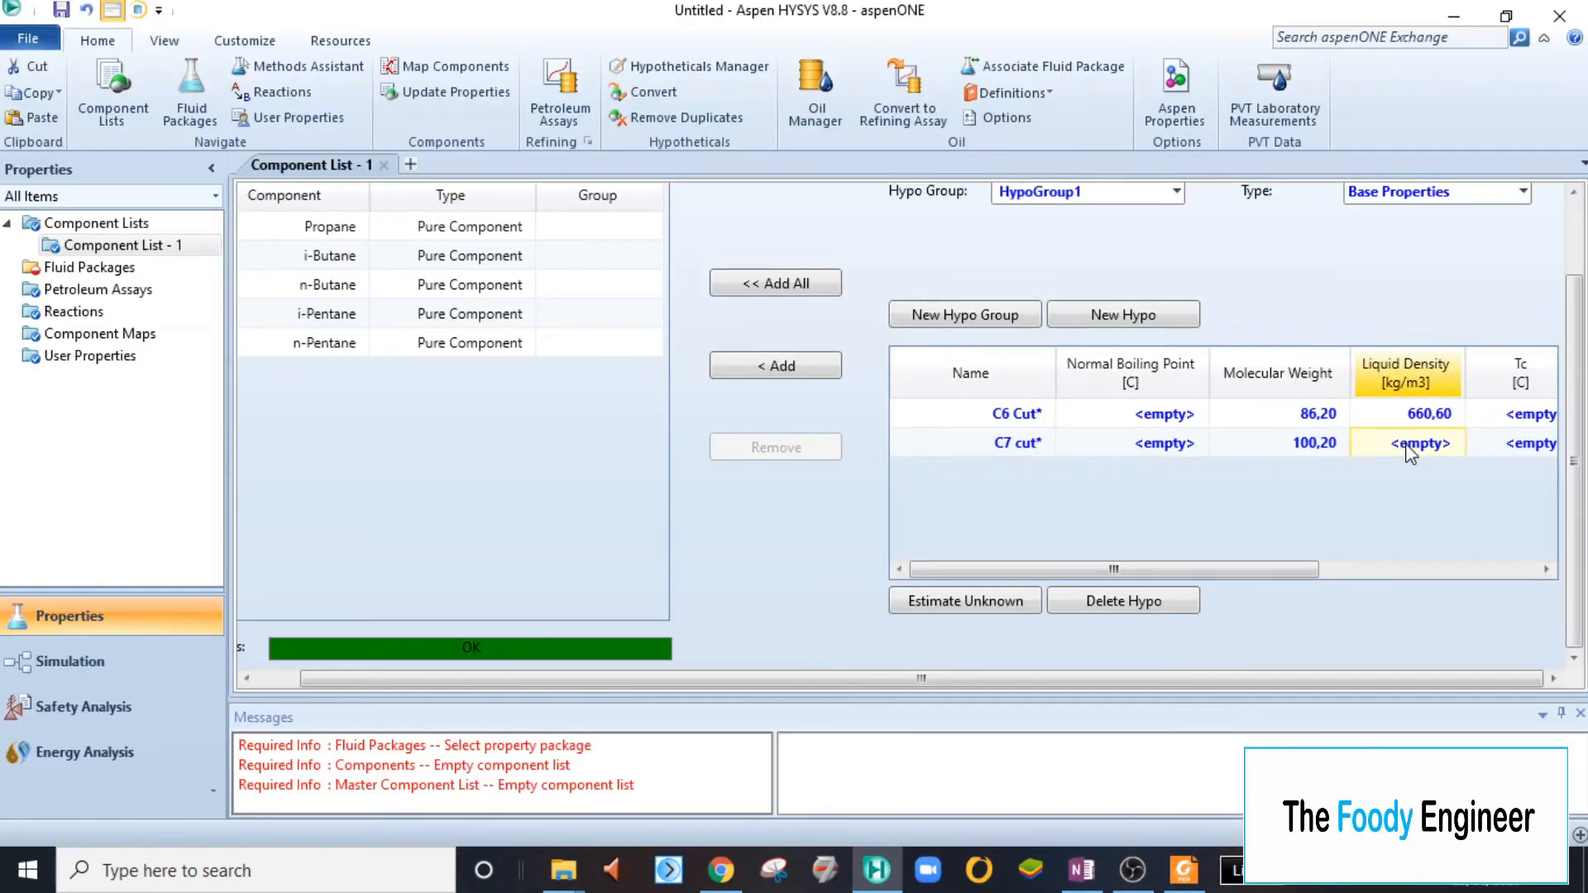
type("67")
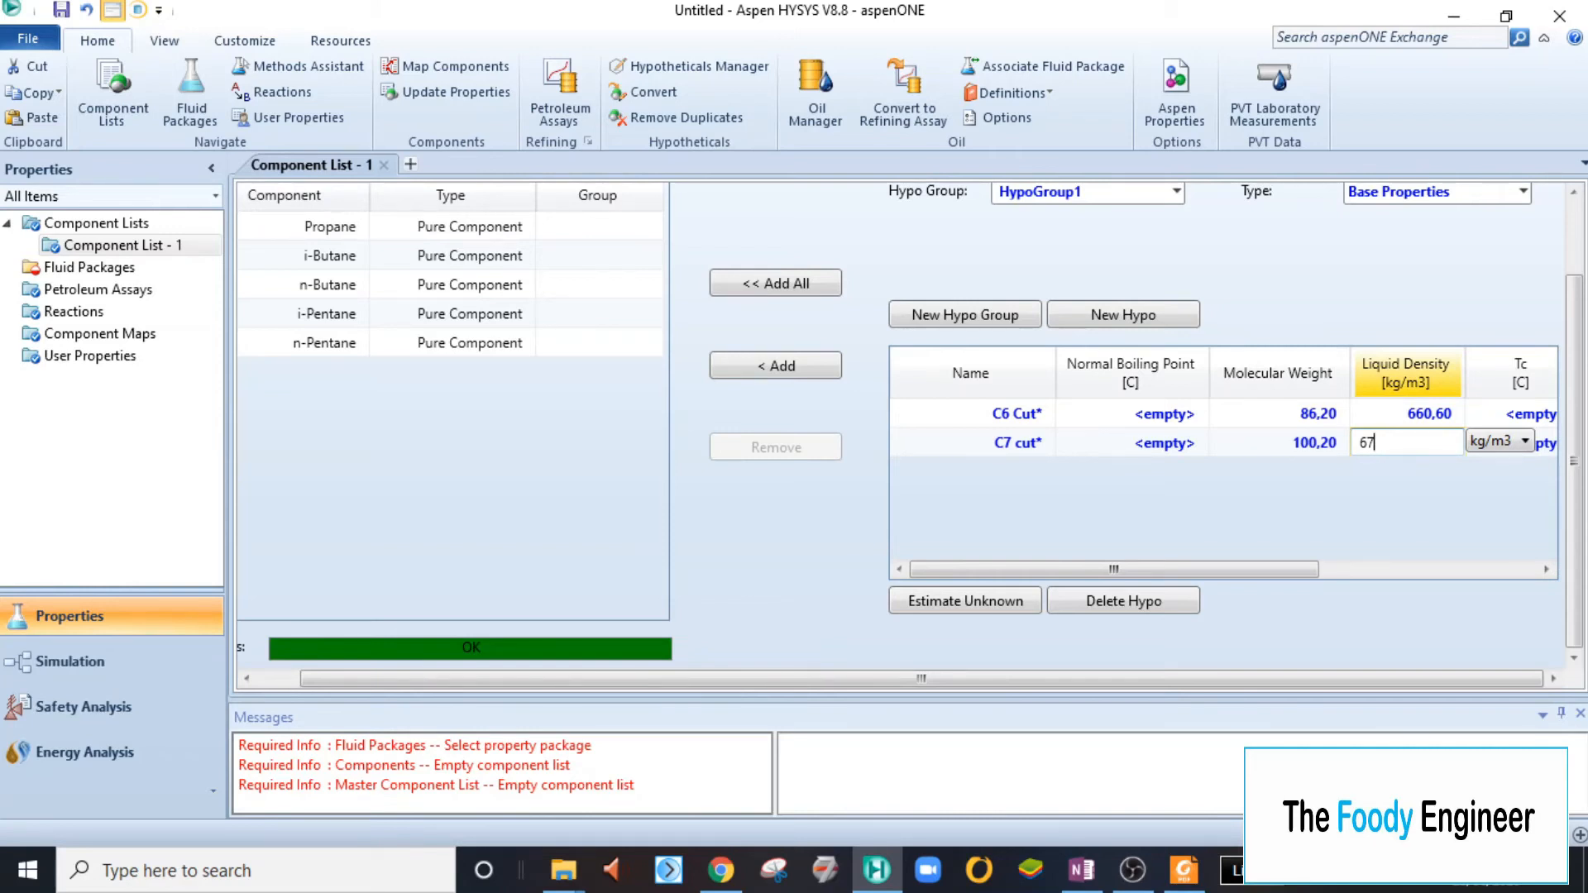
type("9,5")
key("Return")
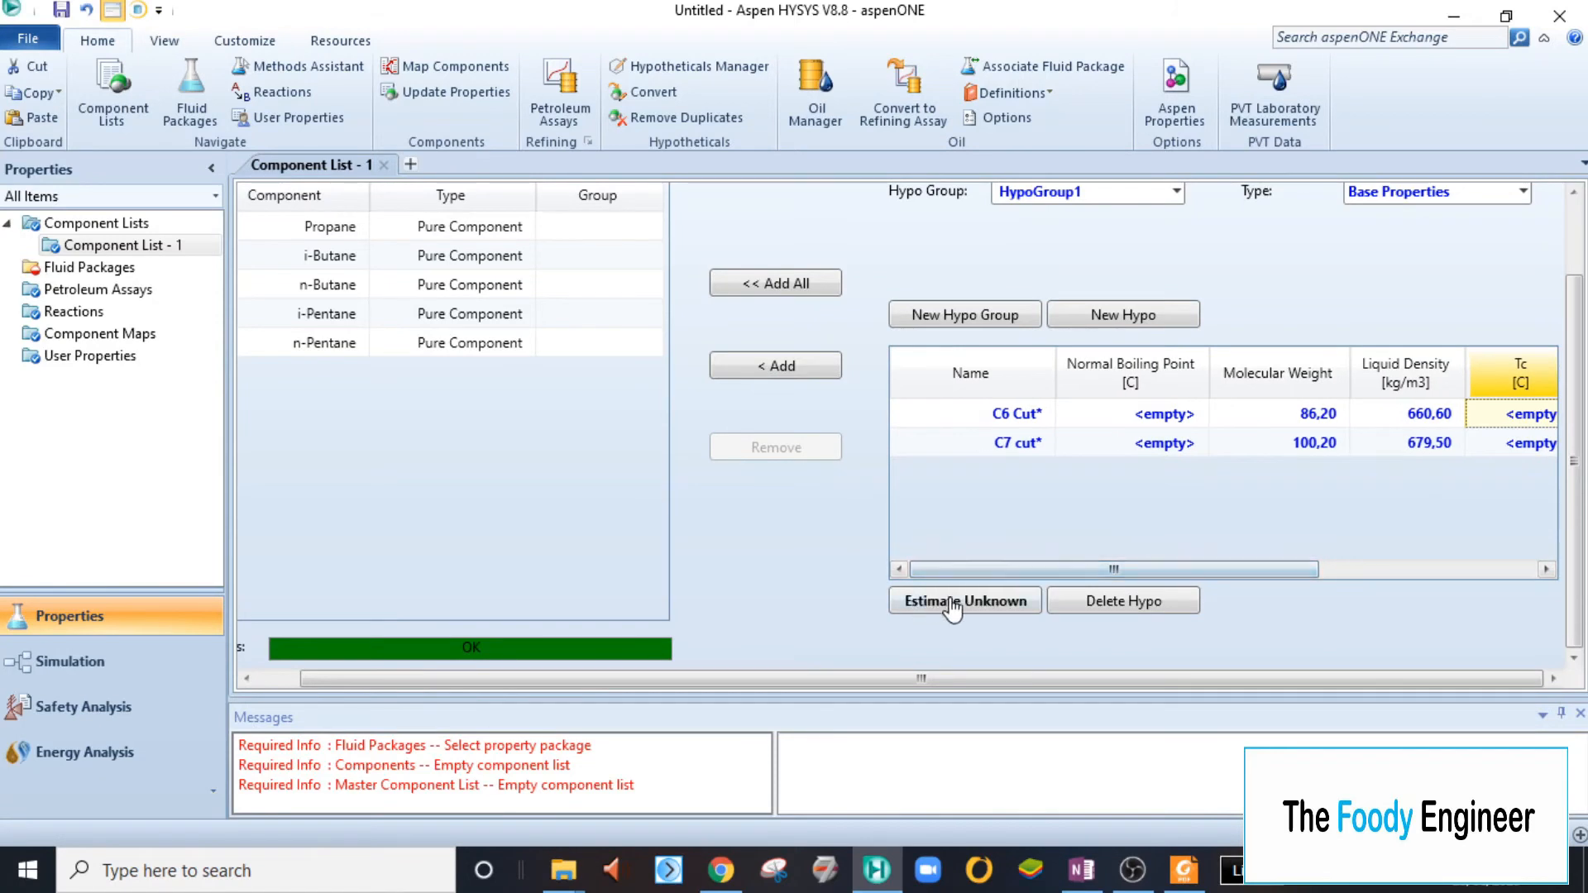
- Create a third hypothetical component in HypoGroup1 and name it "C8 Cut"
left_click(1100, 314)
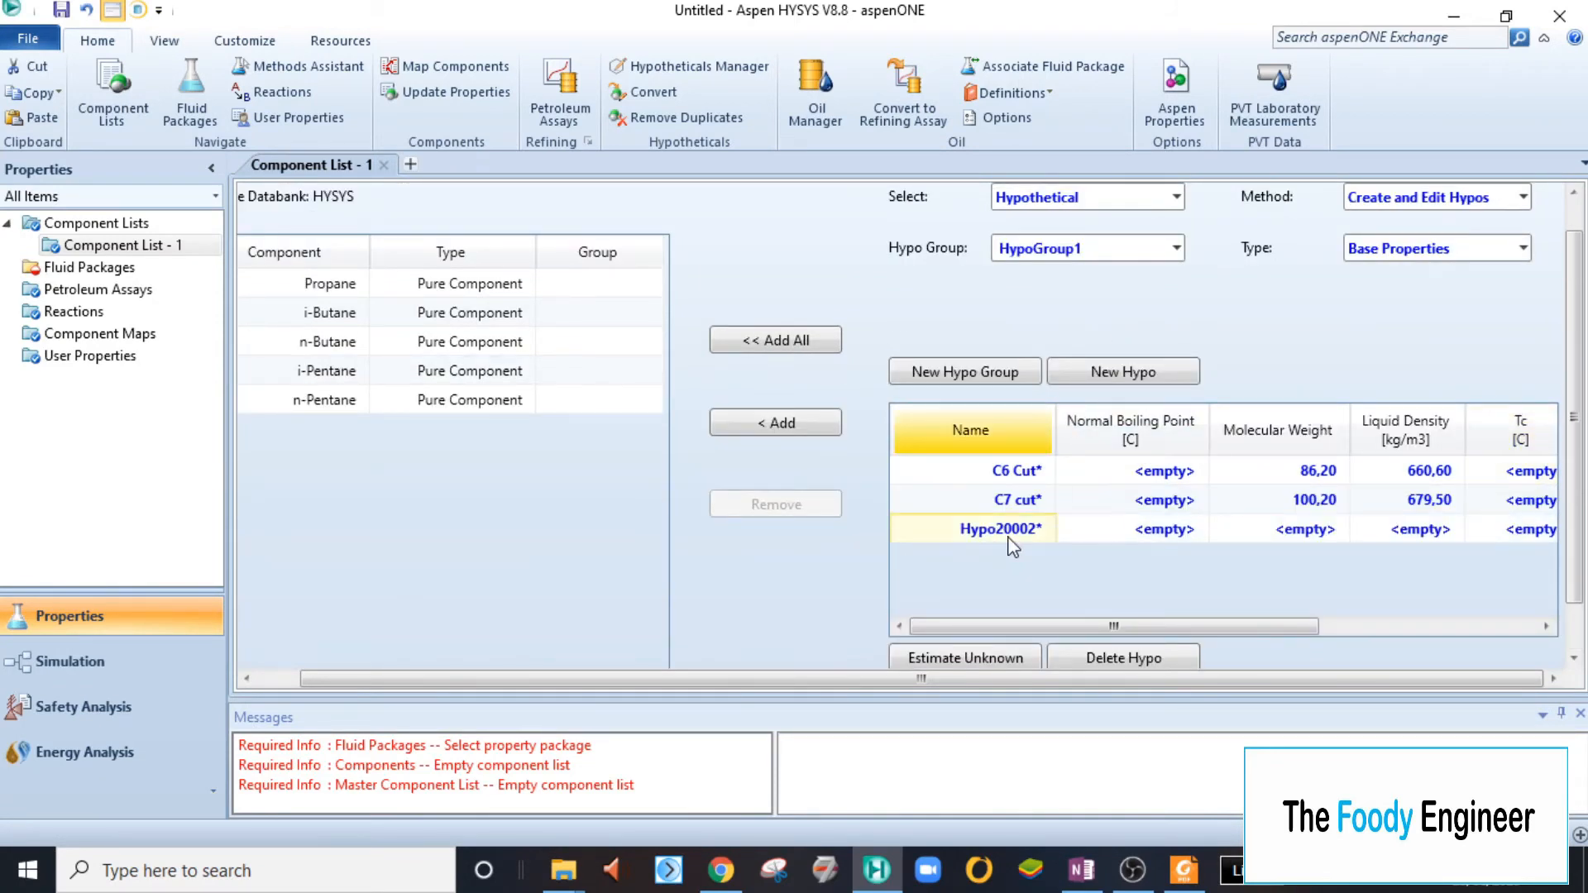
type("C8 Cu")
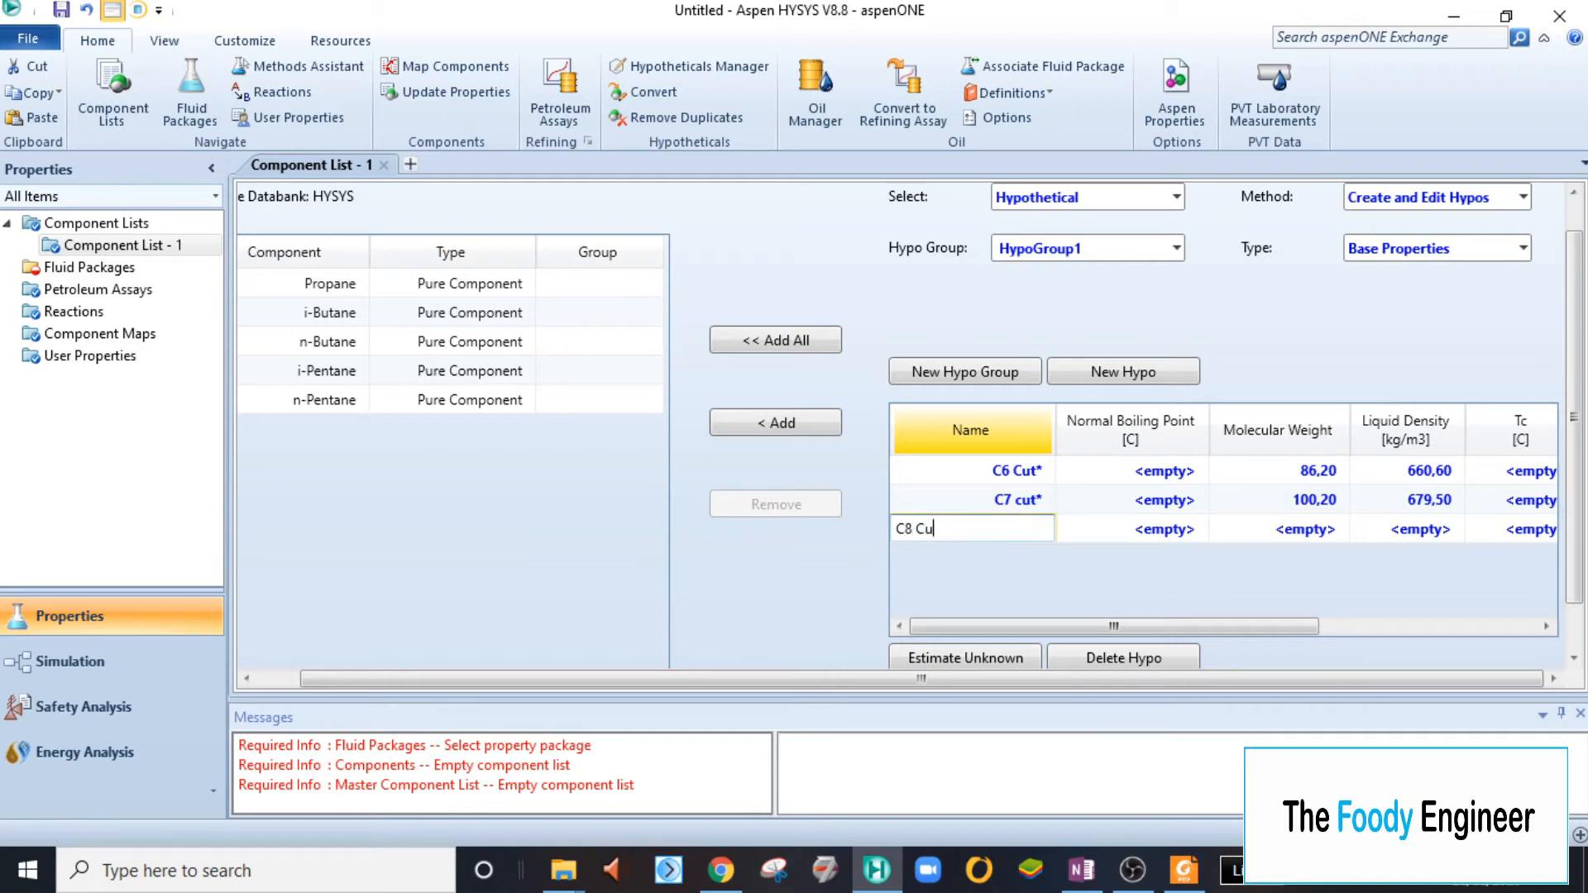
type("t")
key("Return")
- Create two more hypothetical components in HypoGroup1, named "C9 Cut" and "C10 Cut"
left_click(1149, 382)
type("C9 Cut")
key("Return")
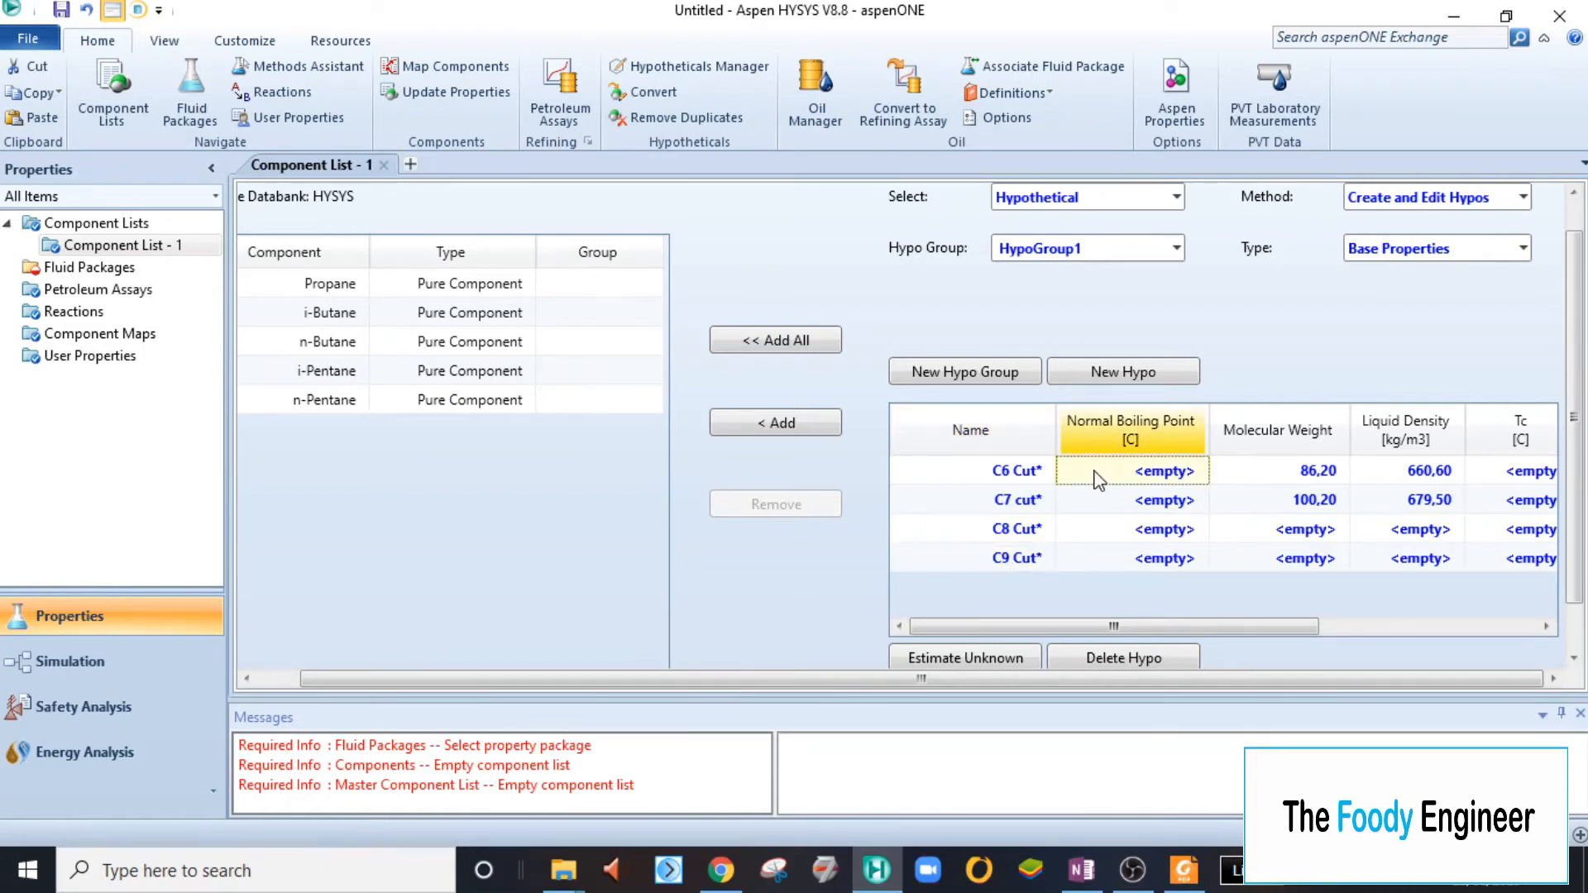
left_click(1133, 372)
left_click(1006, 589)
type("C")
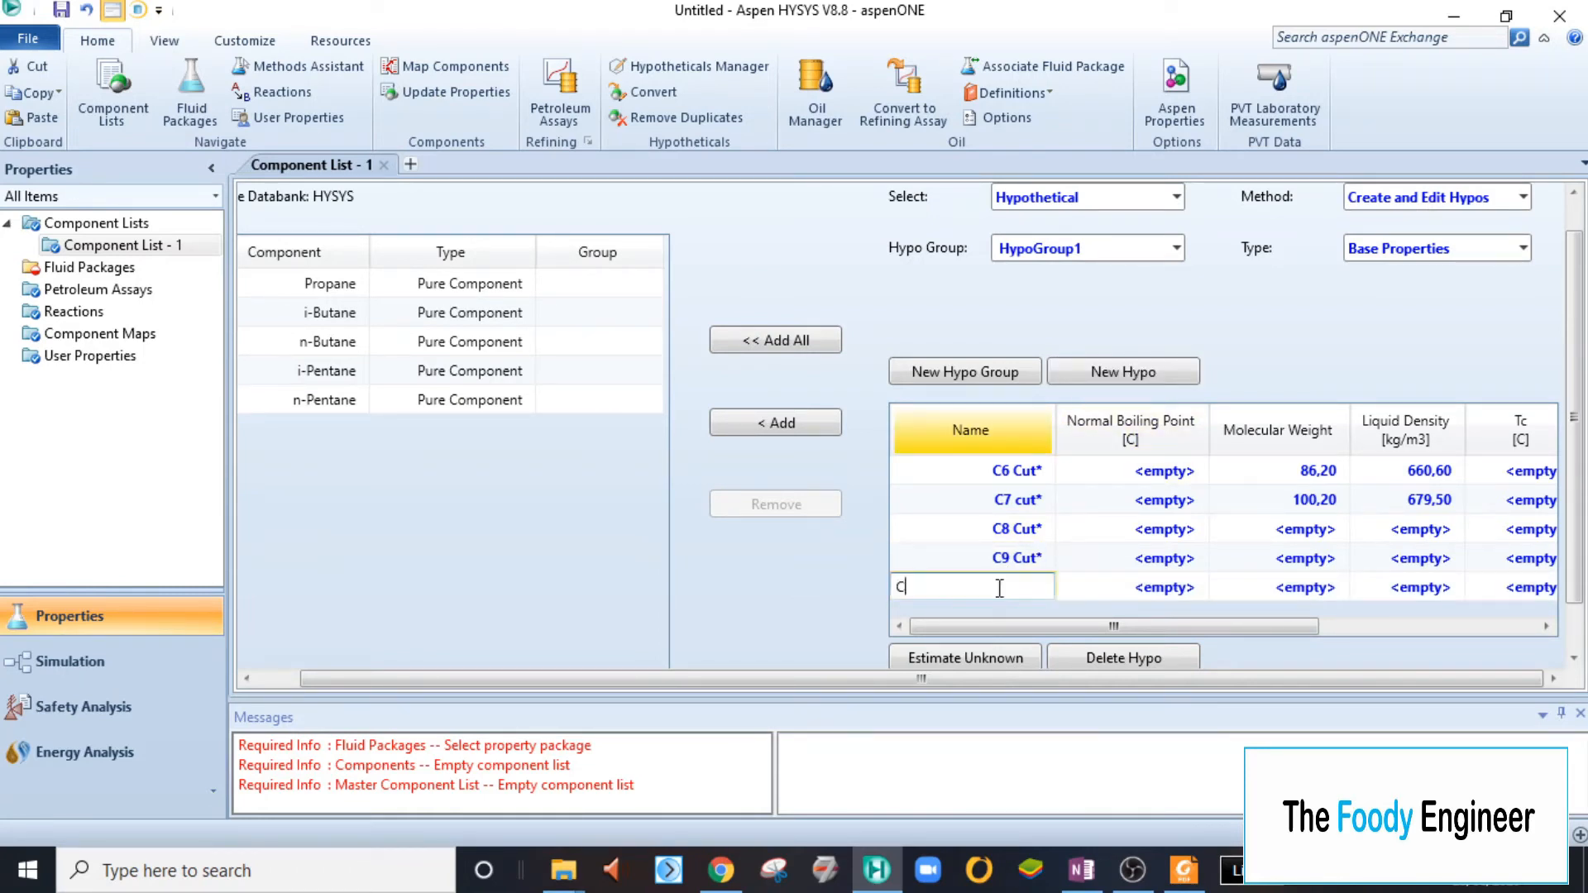
type("10 Cut")
key("Return")
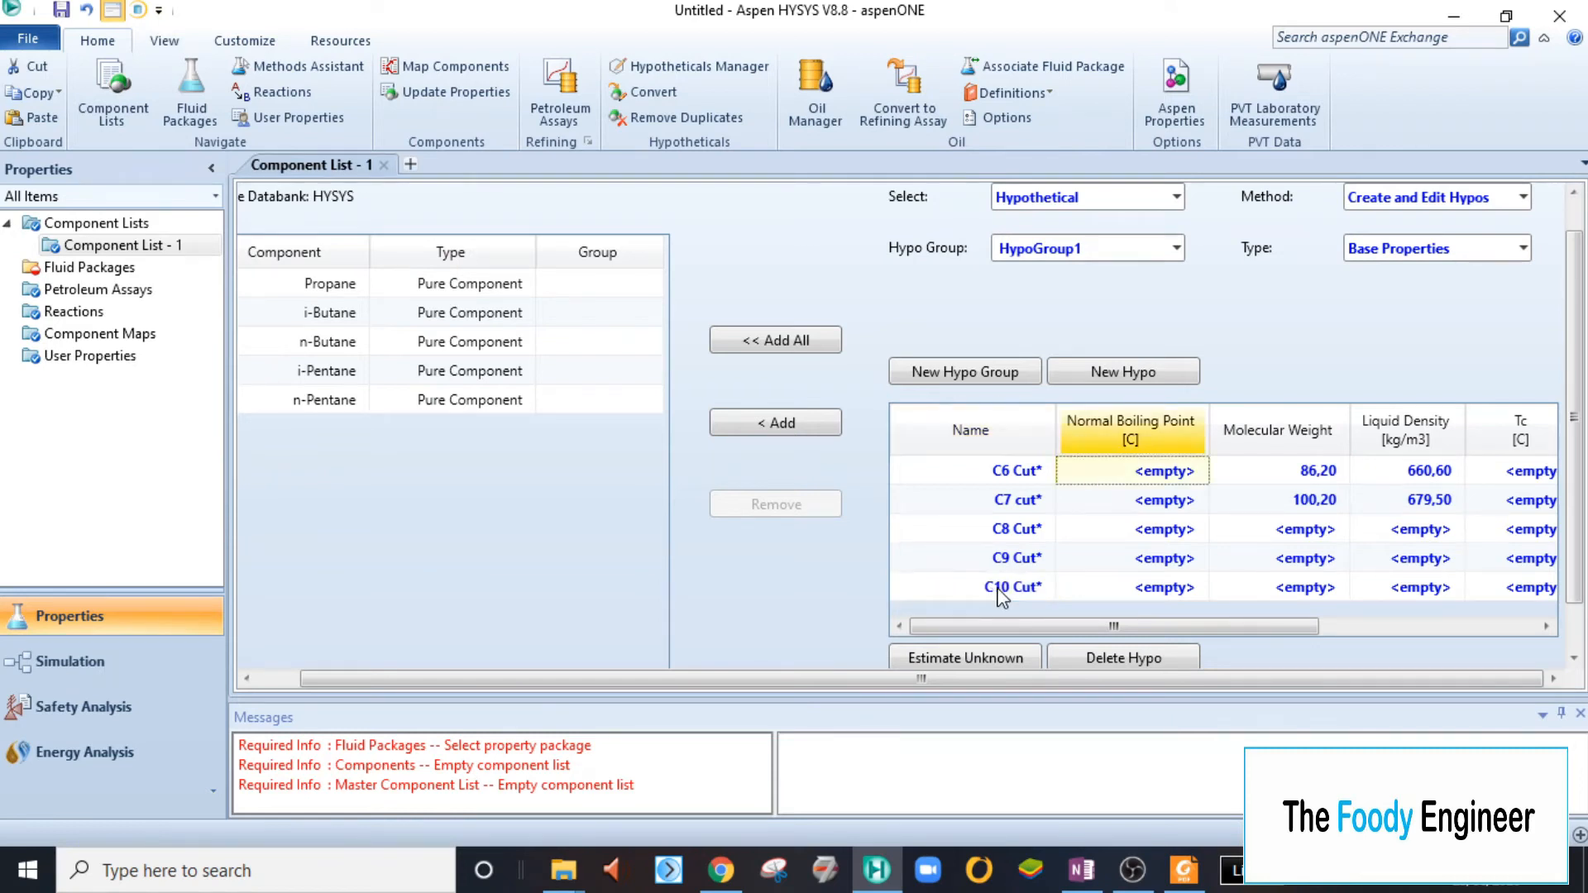
- Check the C8 cut data in OneNote and set the C8 Cut hypo's molecular weight to 114,23
key("Right")
key("Down")
key("Down")
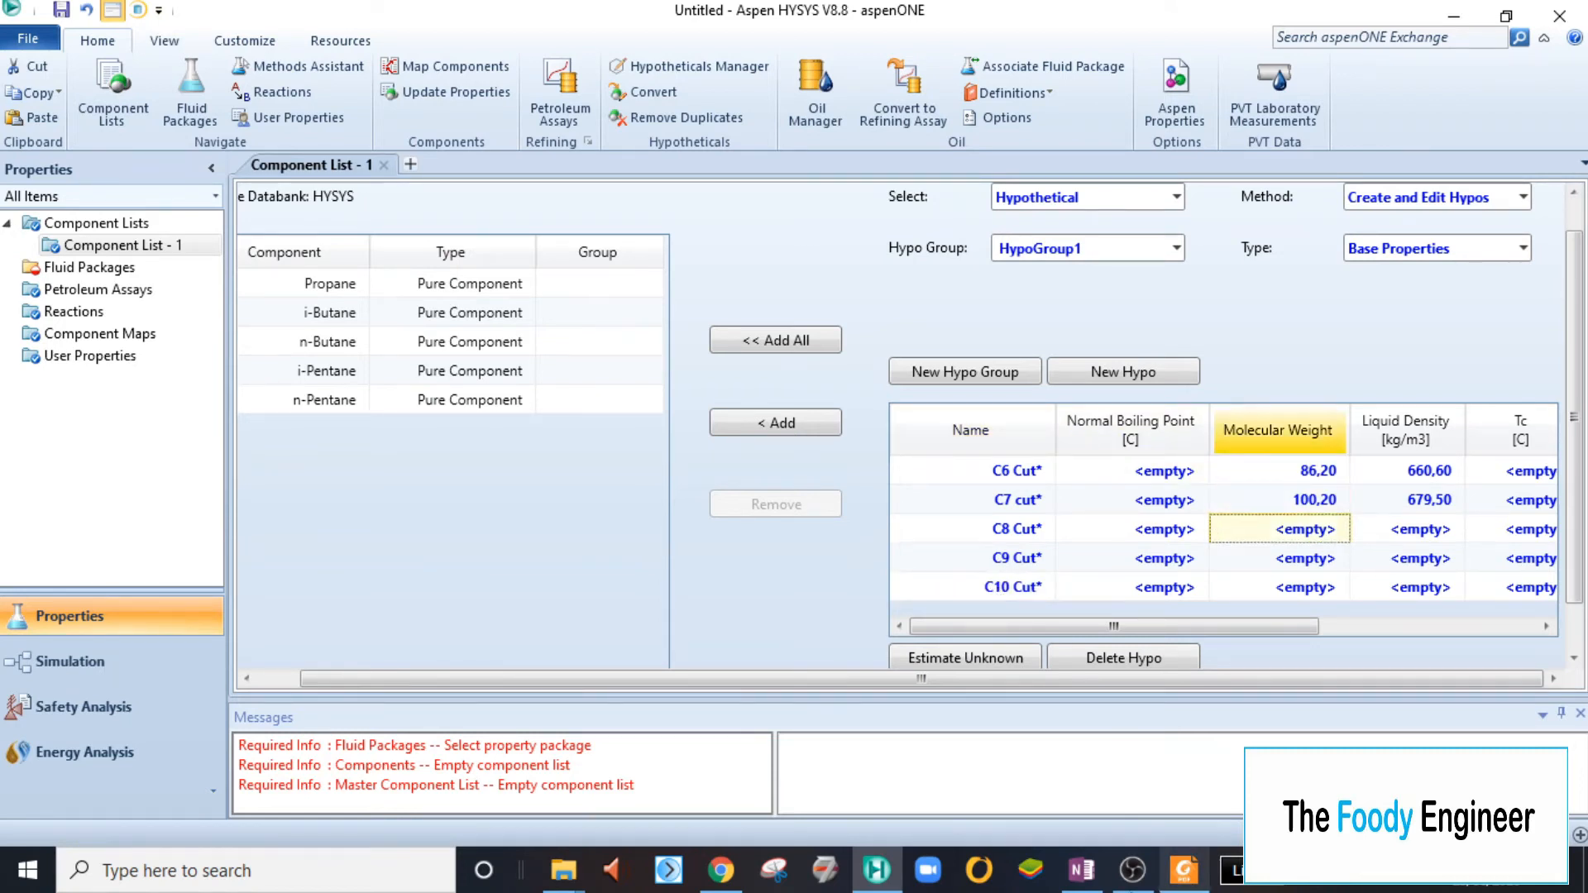
left_click(1082, 872)
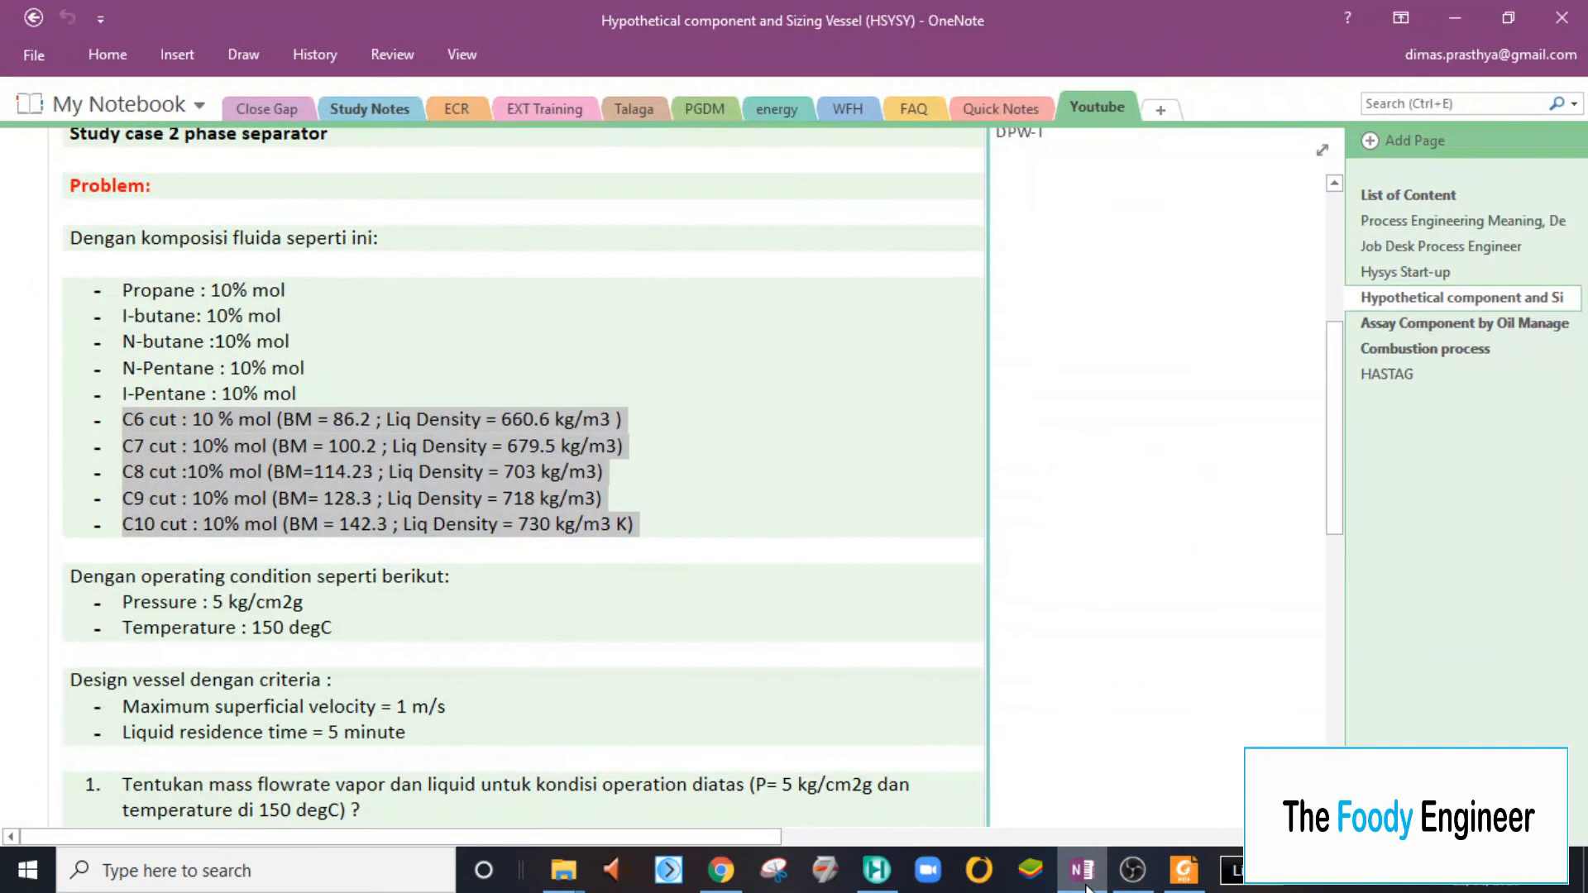
left_click(1086, 881)
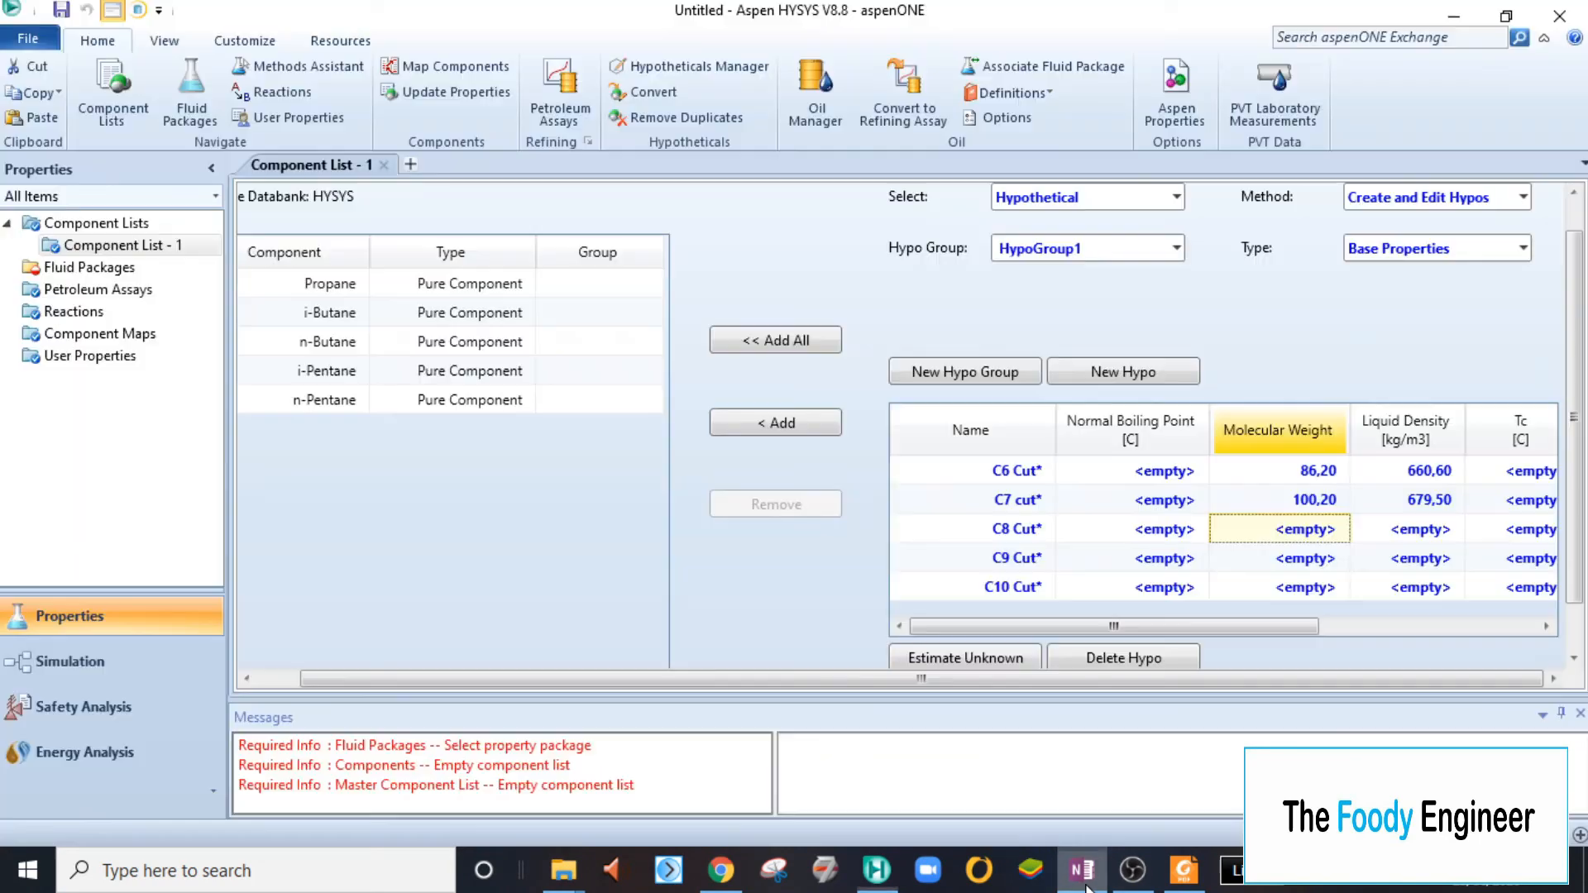
type("1")
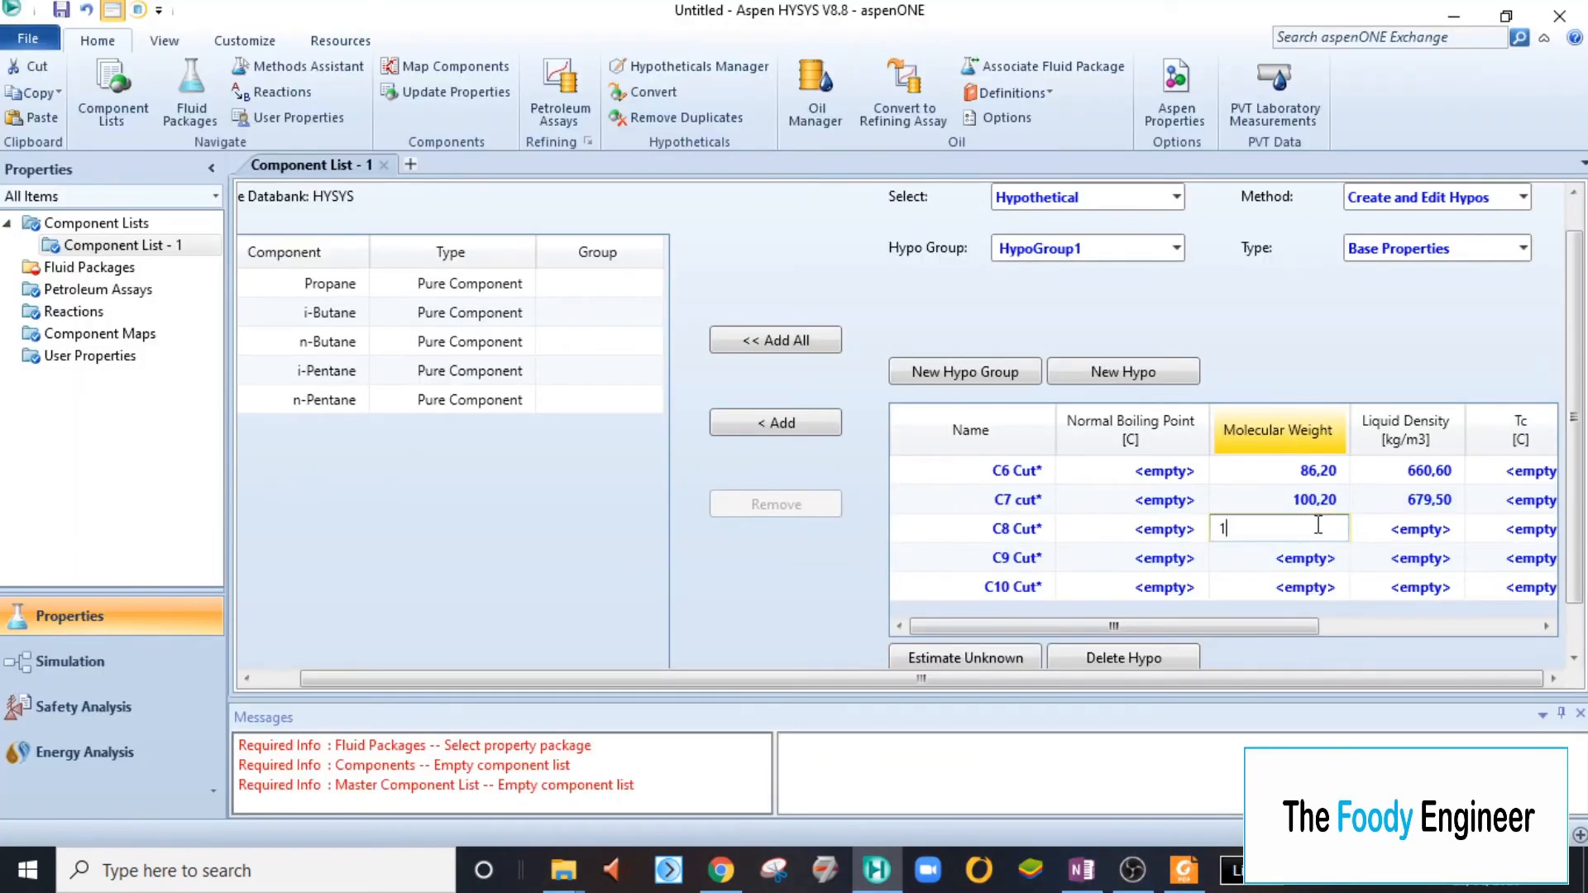
type("14,23")
key("Return")
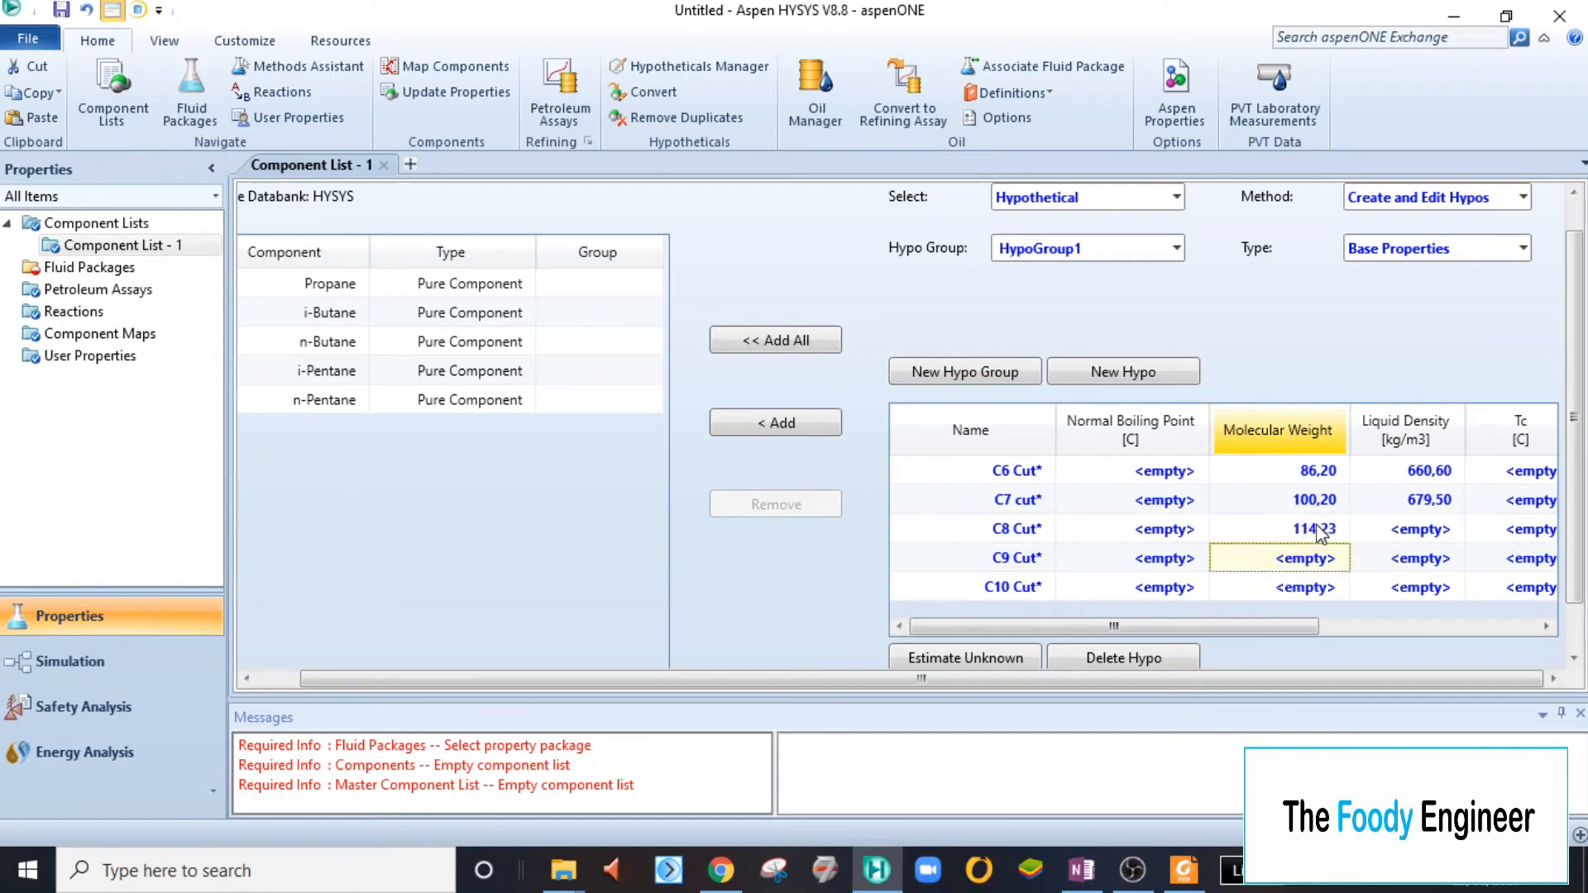
- Check the C9 cut data in OneNote and set the C9 Cut hypo's molecular weight to 128,3
left_click(1081, 876)
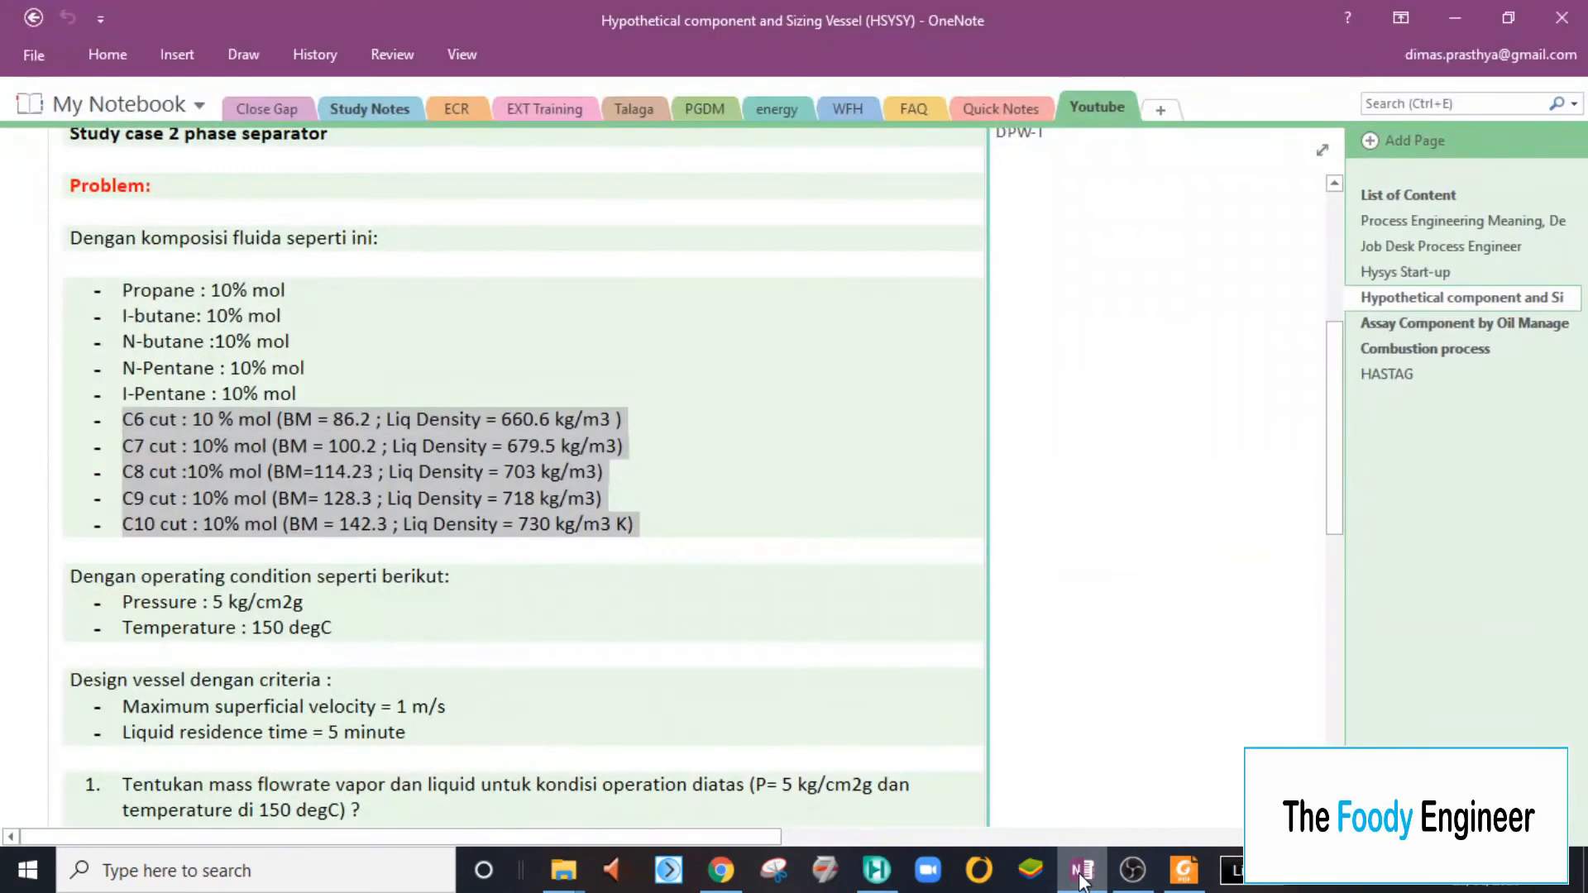
left_click(1081, 882)
type("12")
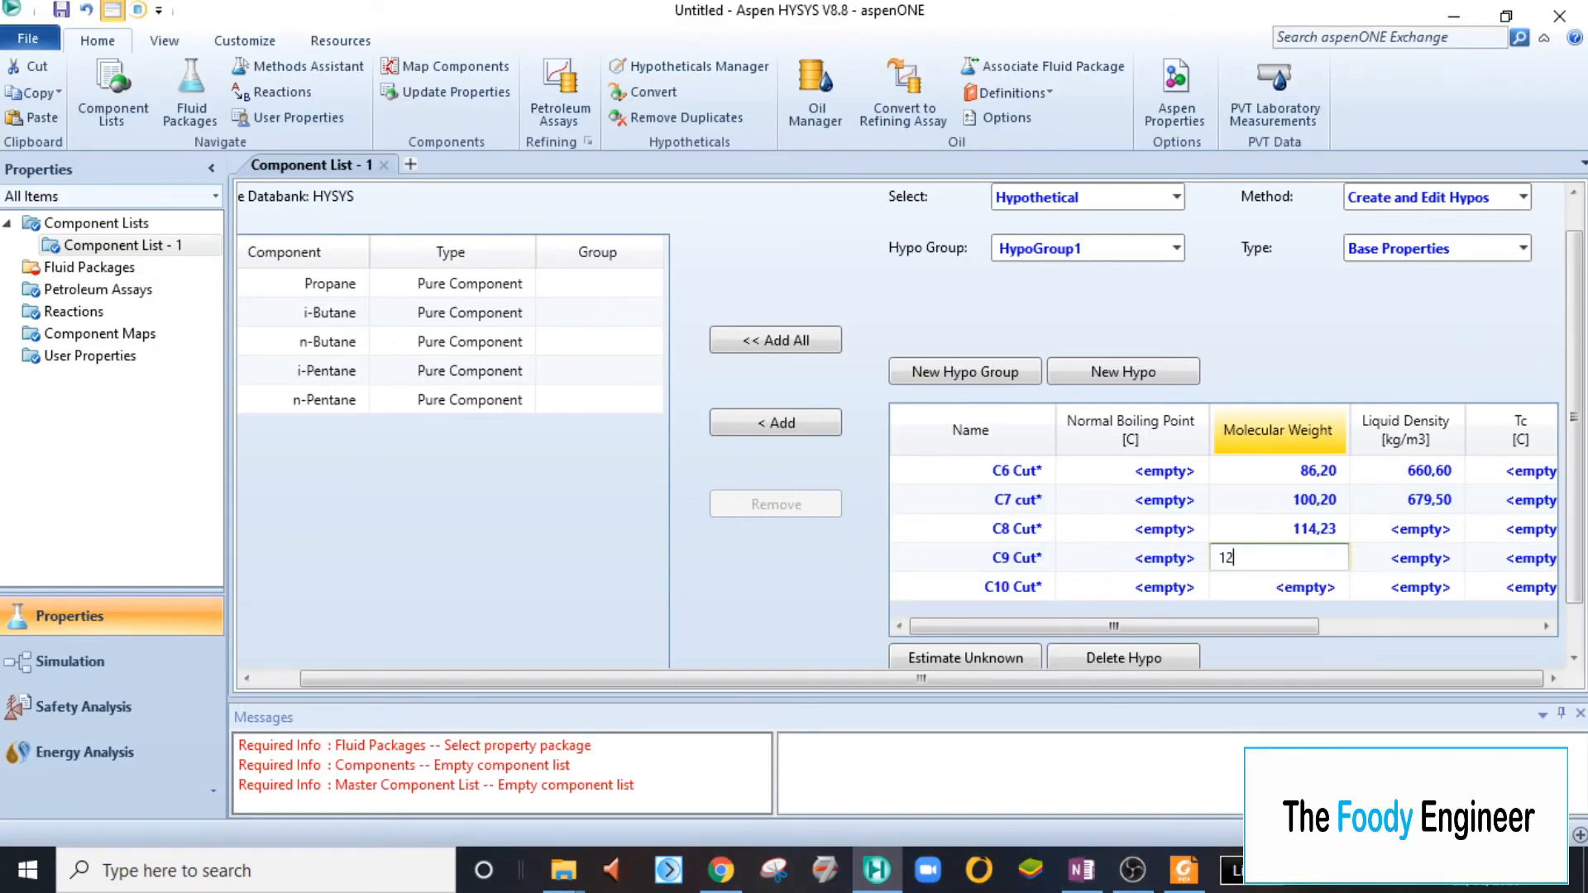
type("8,3")
key("Return")
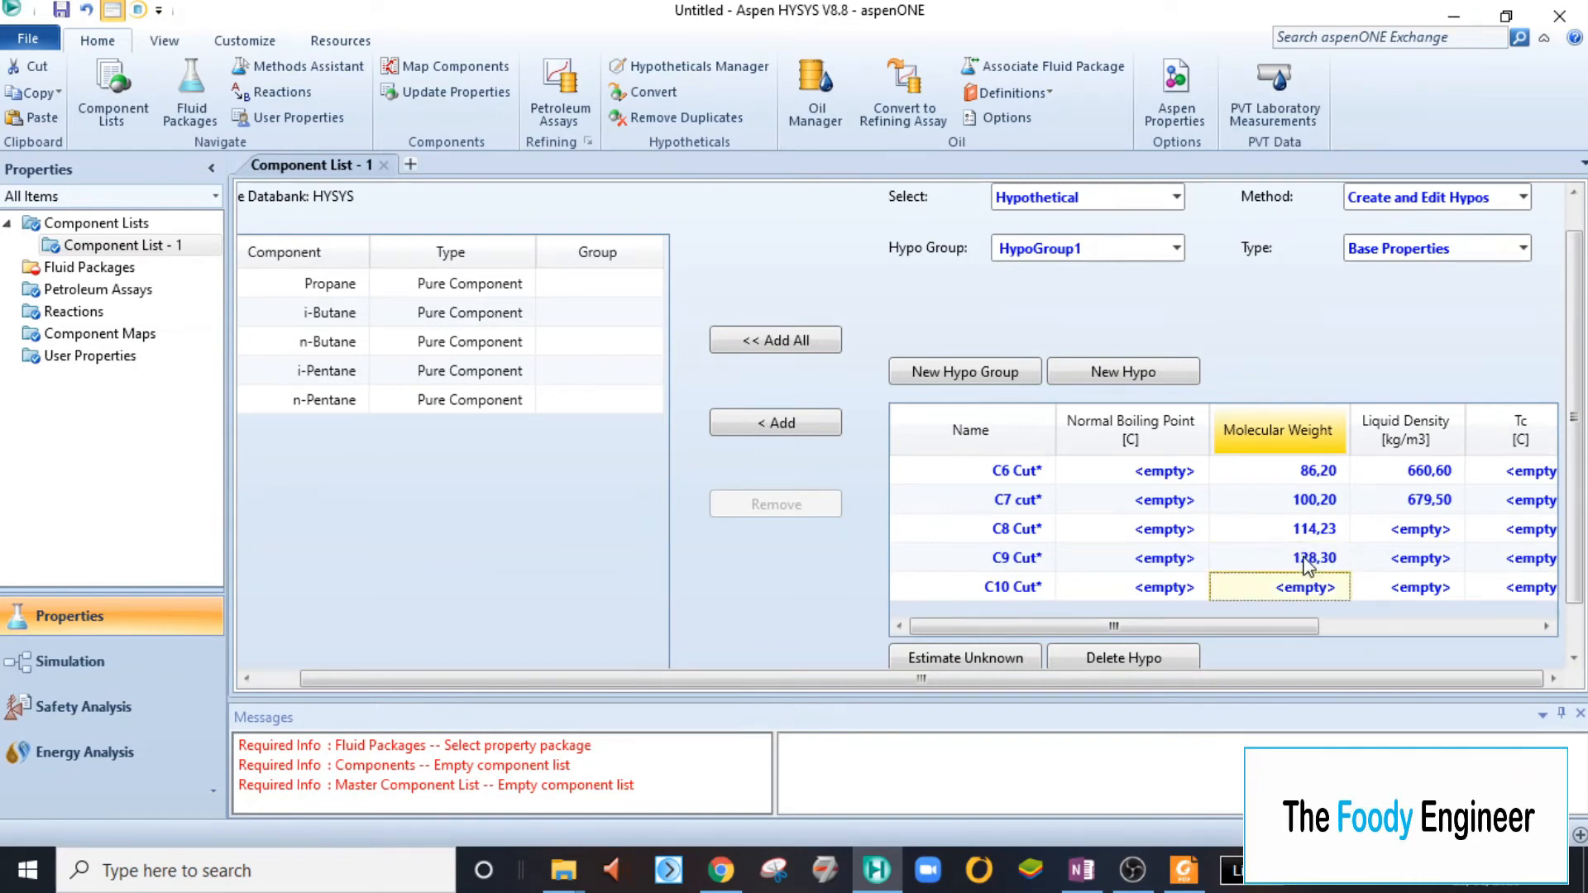
- Check the C10 cut data in OneNote and set the C10 Cut hypo's molecular weight to 142,3
left_click(1081, 879)
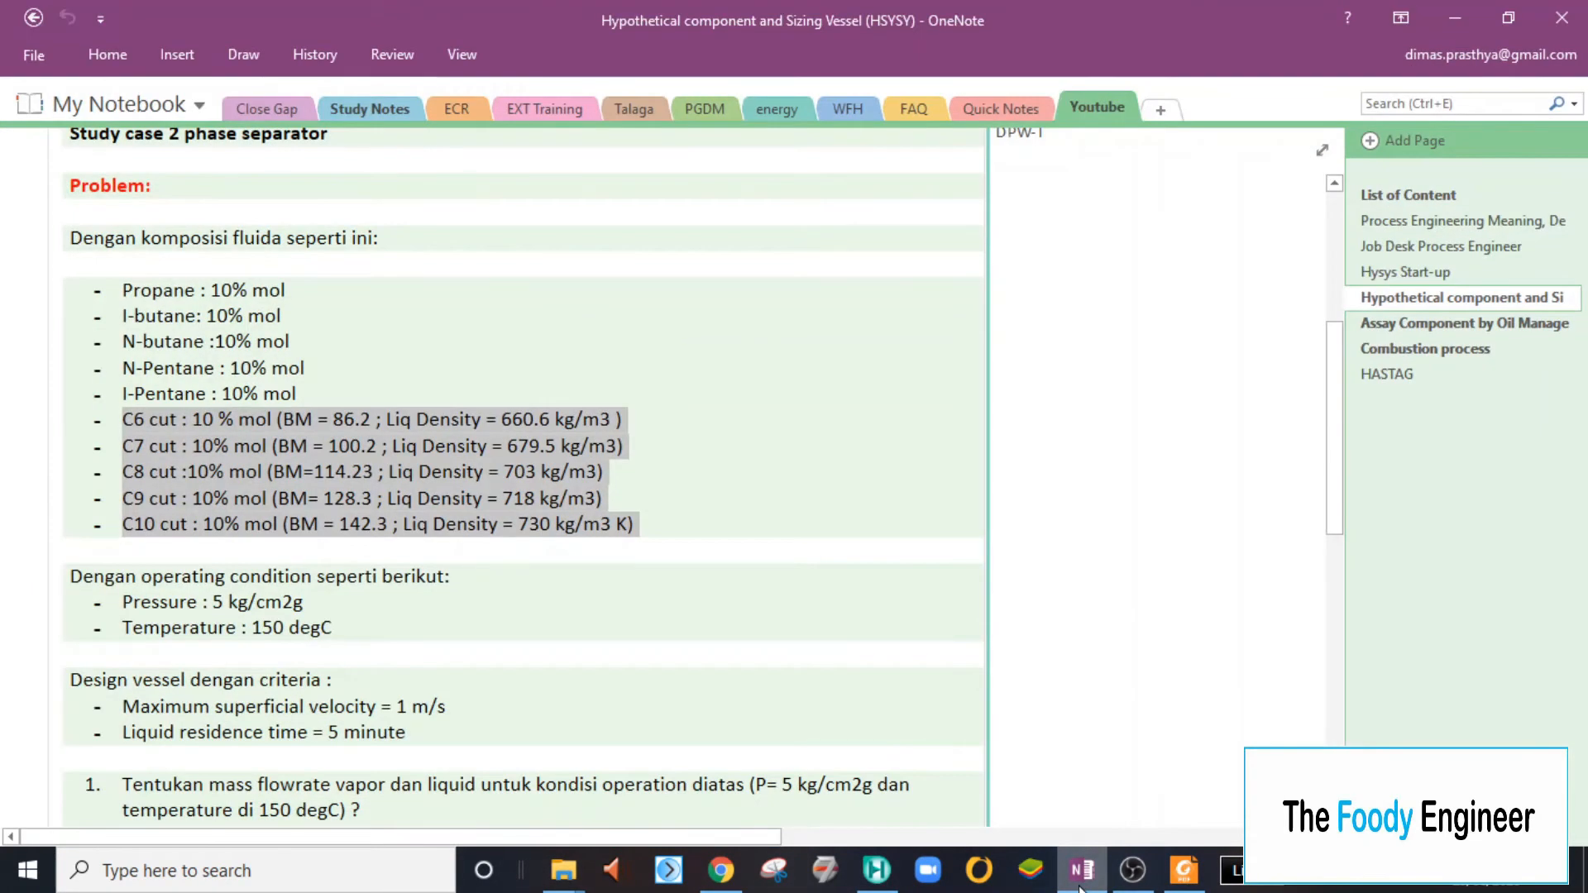
left_click(1080, 884)
left_click(1303, 595)
type("14")
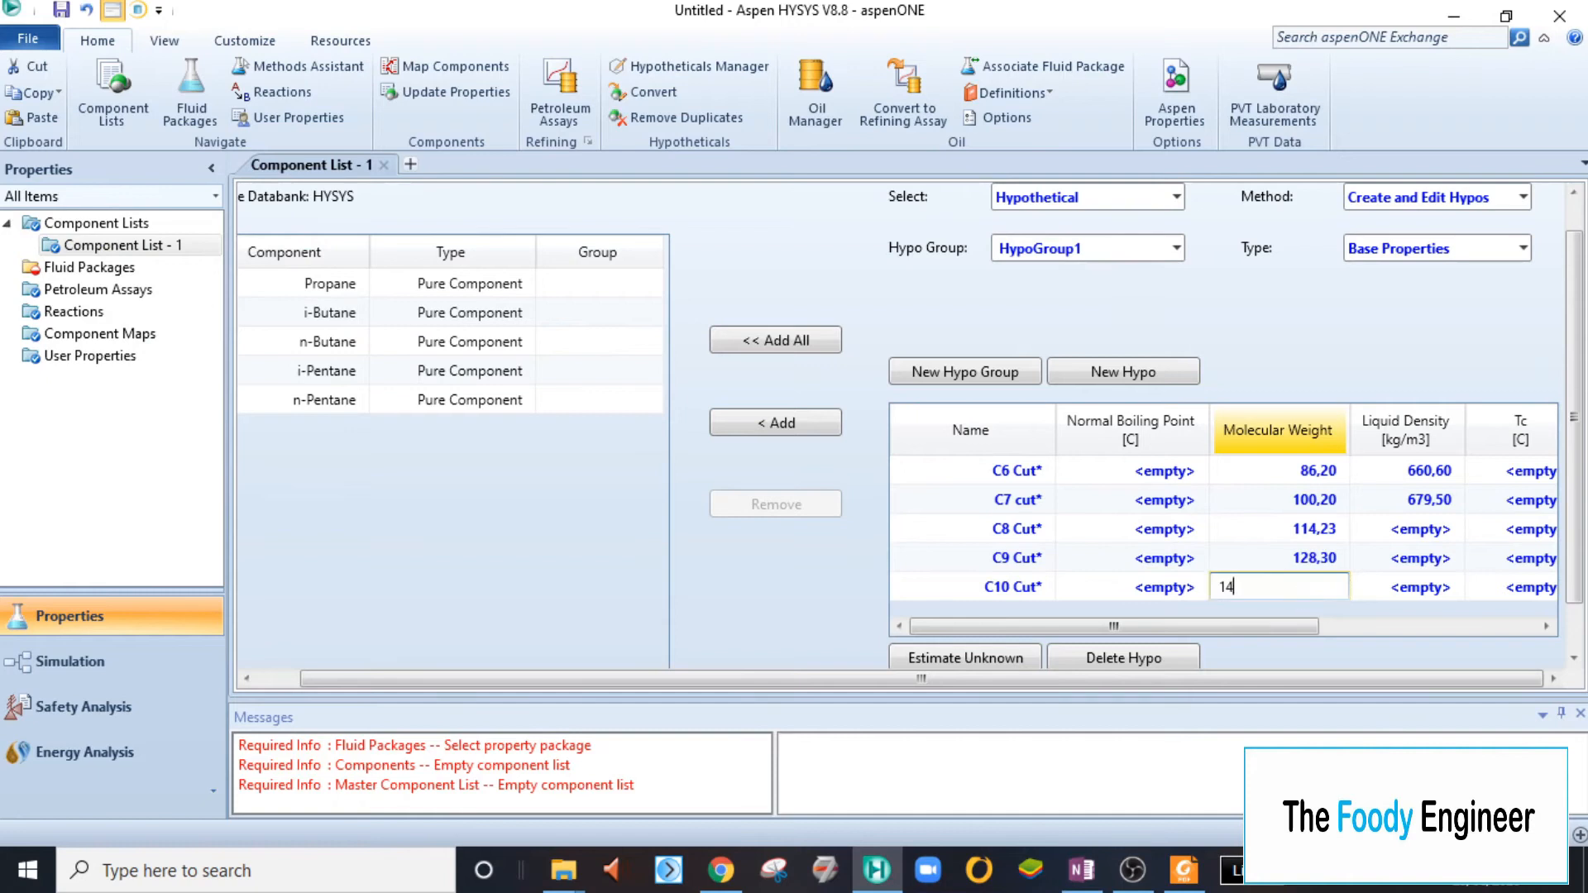
type("2,3")
key("Return")
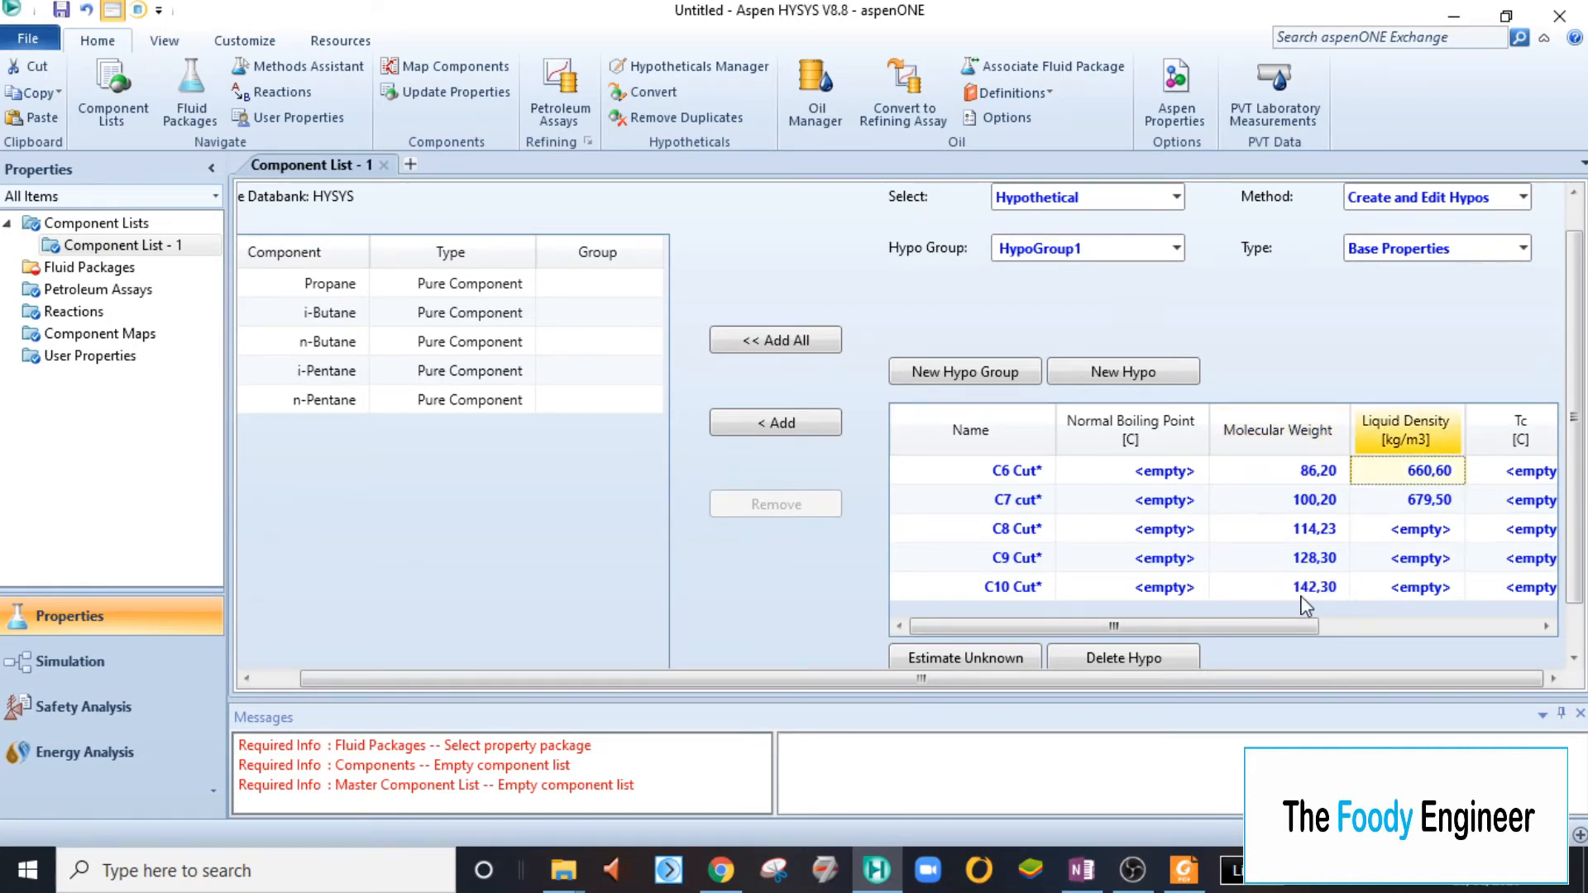
- Check the C8 cut's density in OneNote and set the C8 Cut hypo's liquid density to 703 kg/m3
left_click(1415, 527)
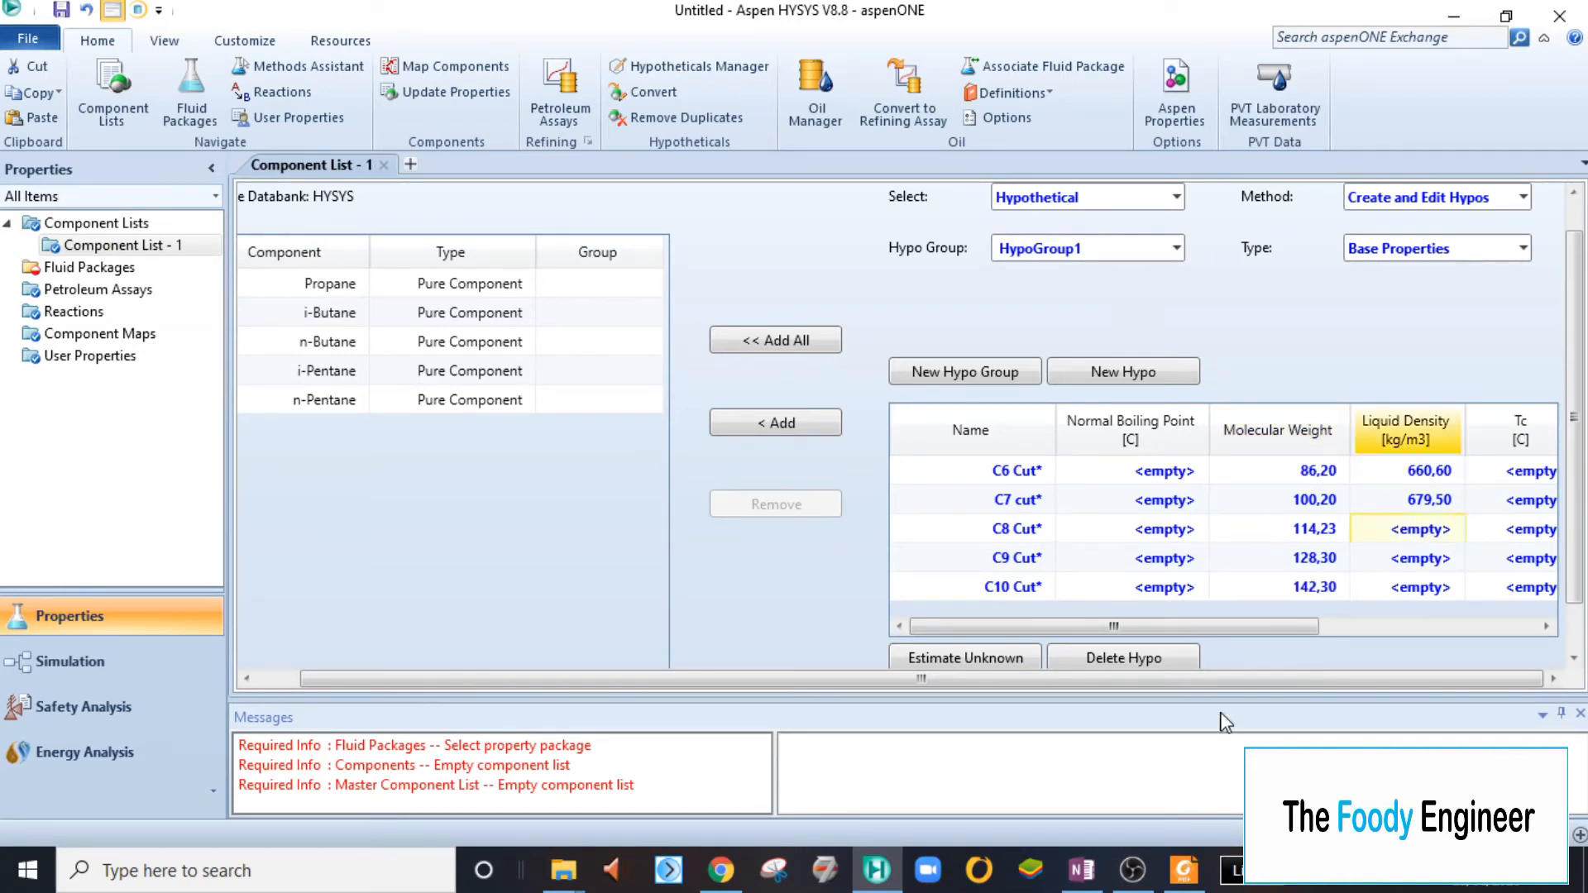
left_click(1072, 888)
left_click(1071, 888)
type("703")
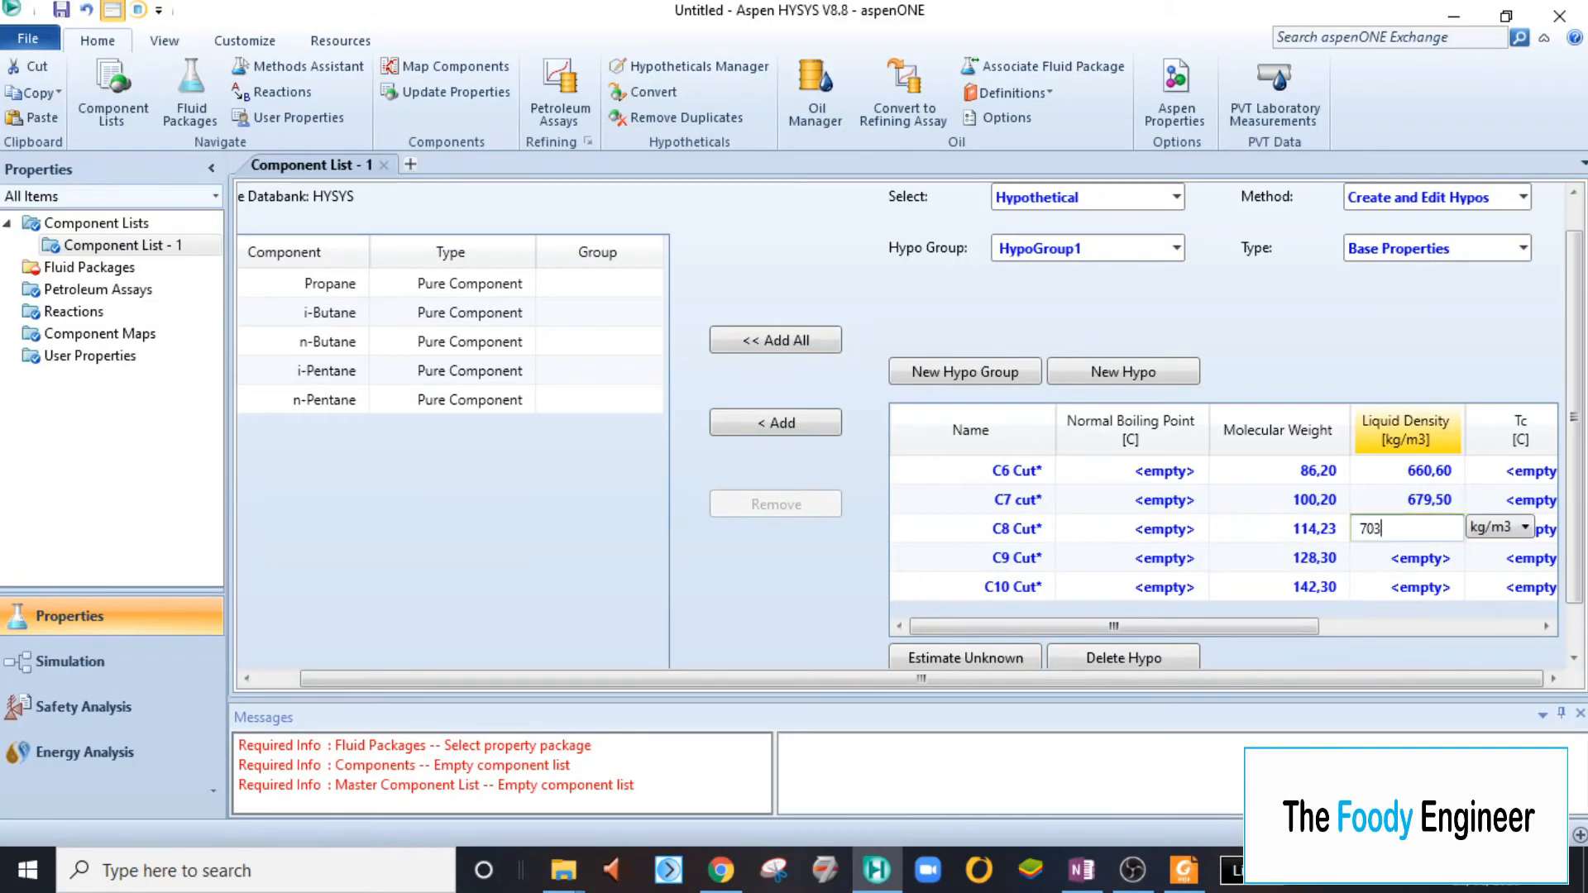
key("Return")
- Check the C9 cut's density in OneNote and set the C9 Cut hypo's liquid density to 718 kg/m3
left_click(1081, 870)
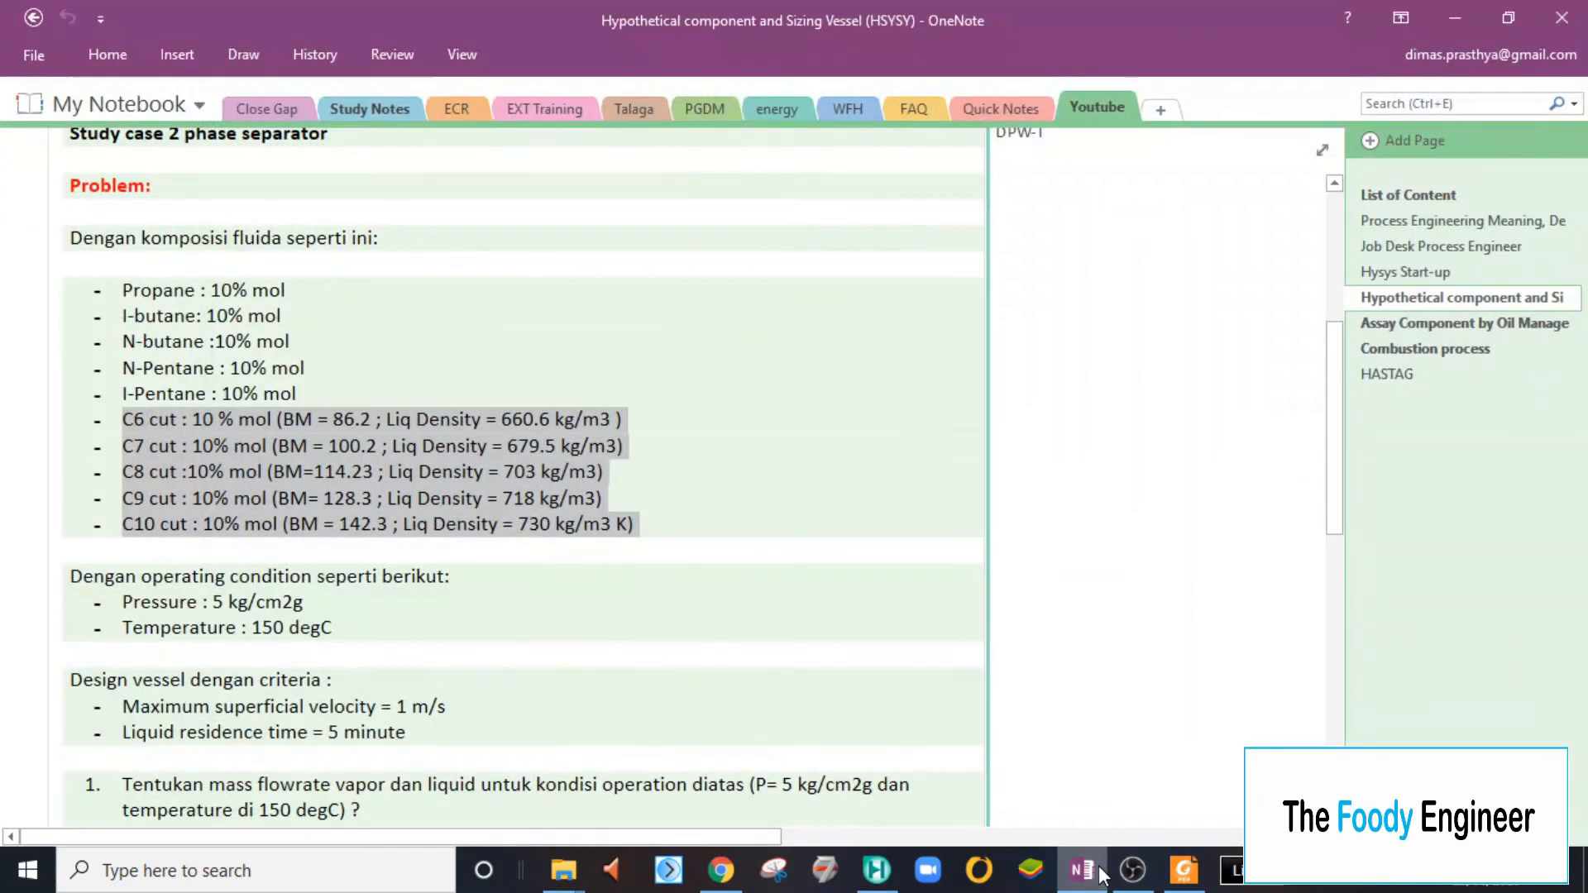
left_click(1081, 870)
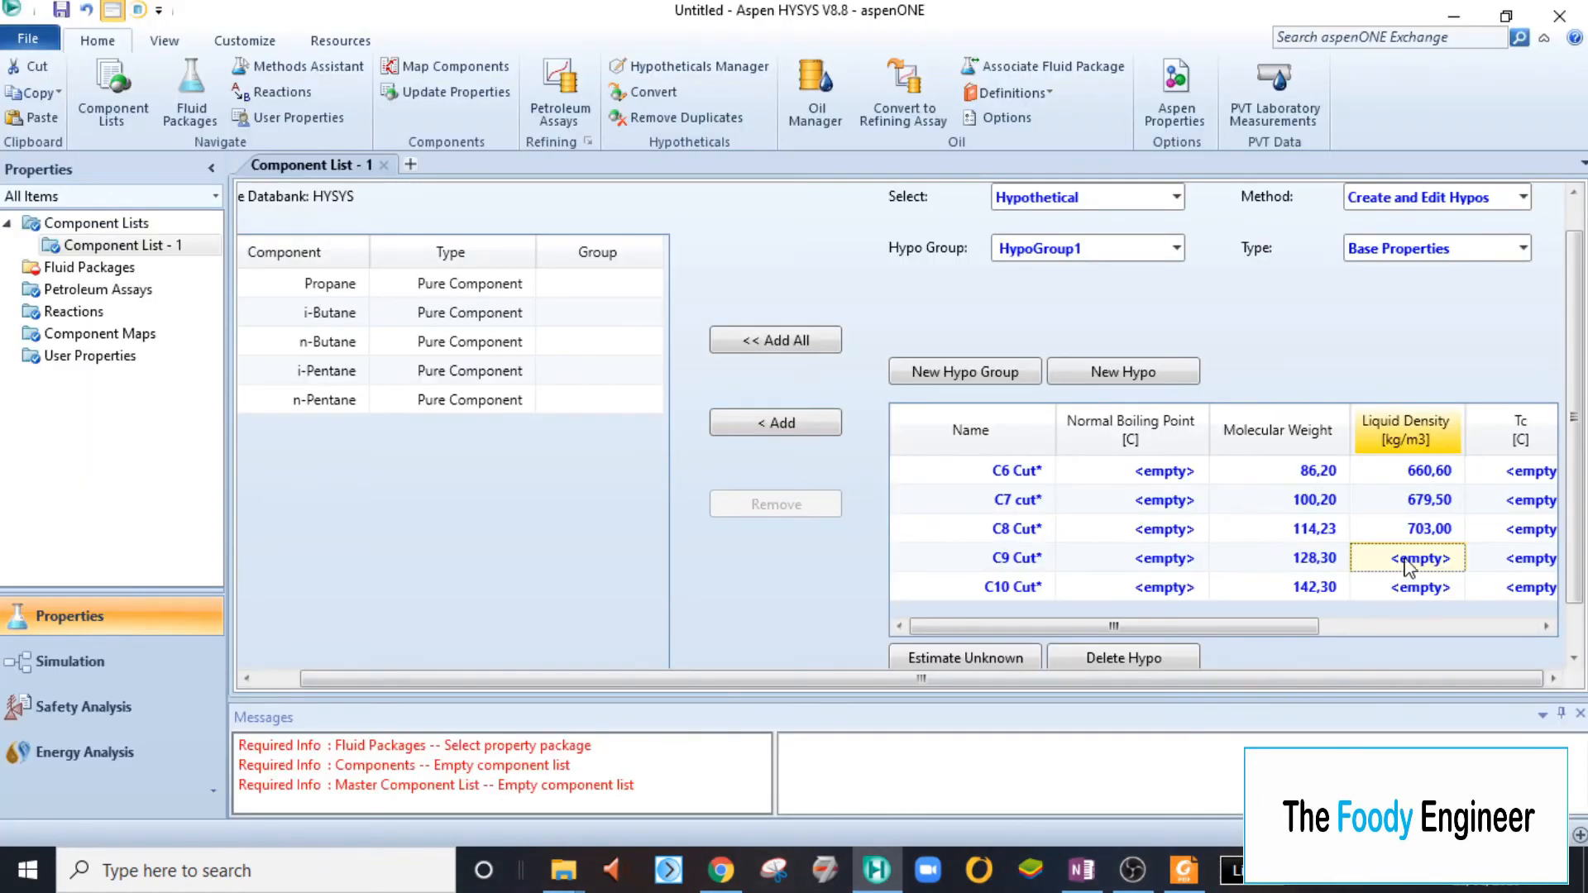
type("718")
key("Return")
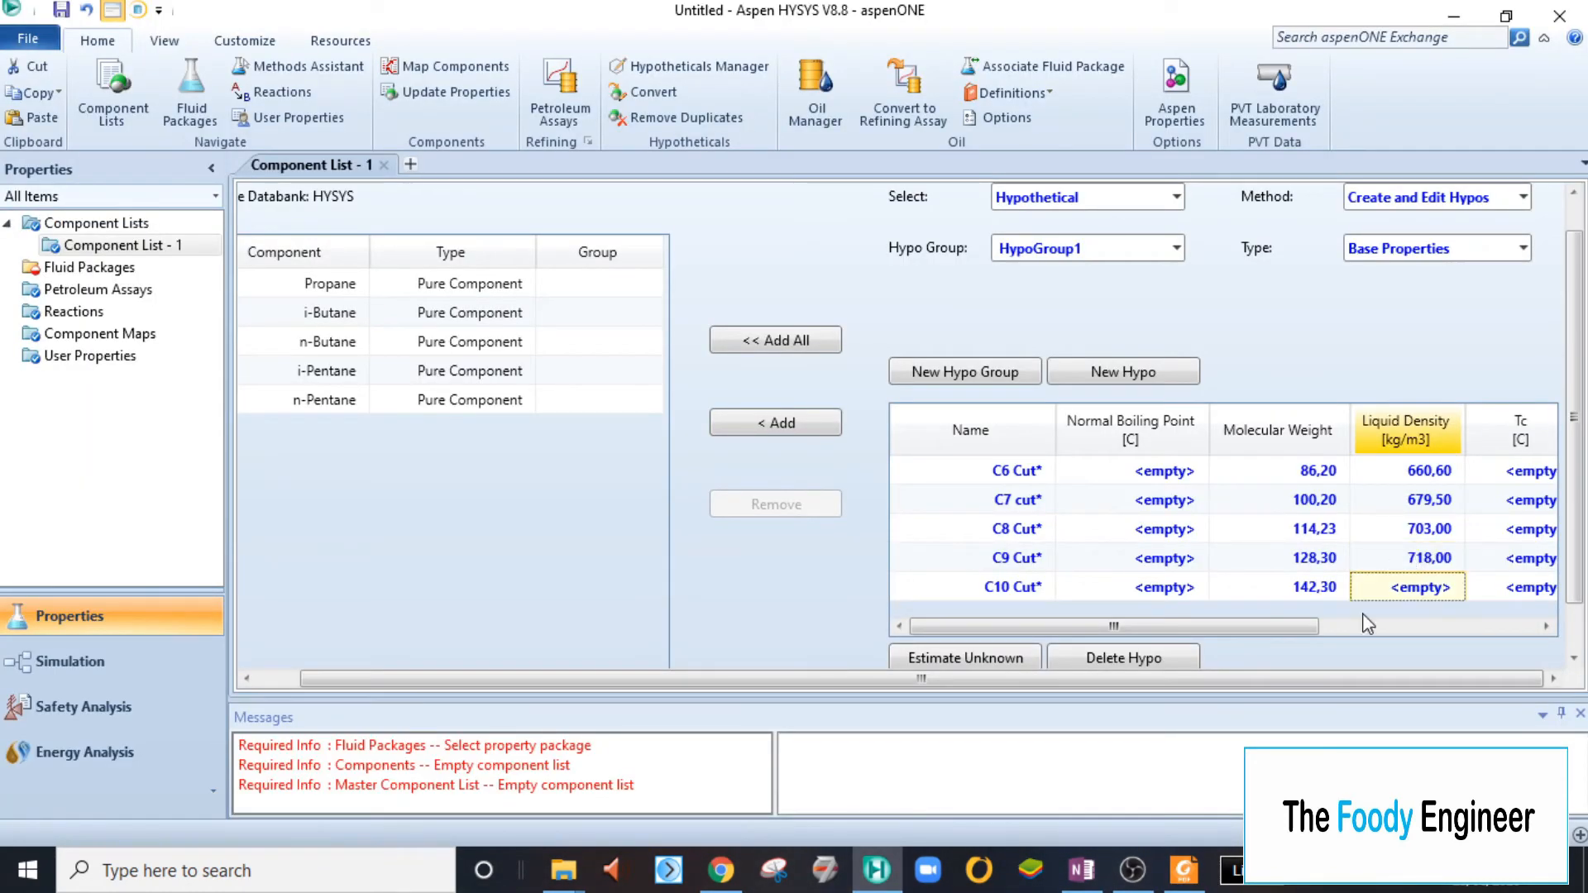
- Check the C10 cut's density in OneNote and set the C10 Cut hypo's liquid density to 730 kg/m3
left_click(1088, 880)
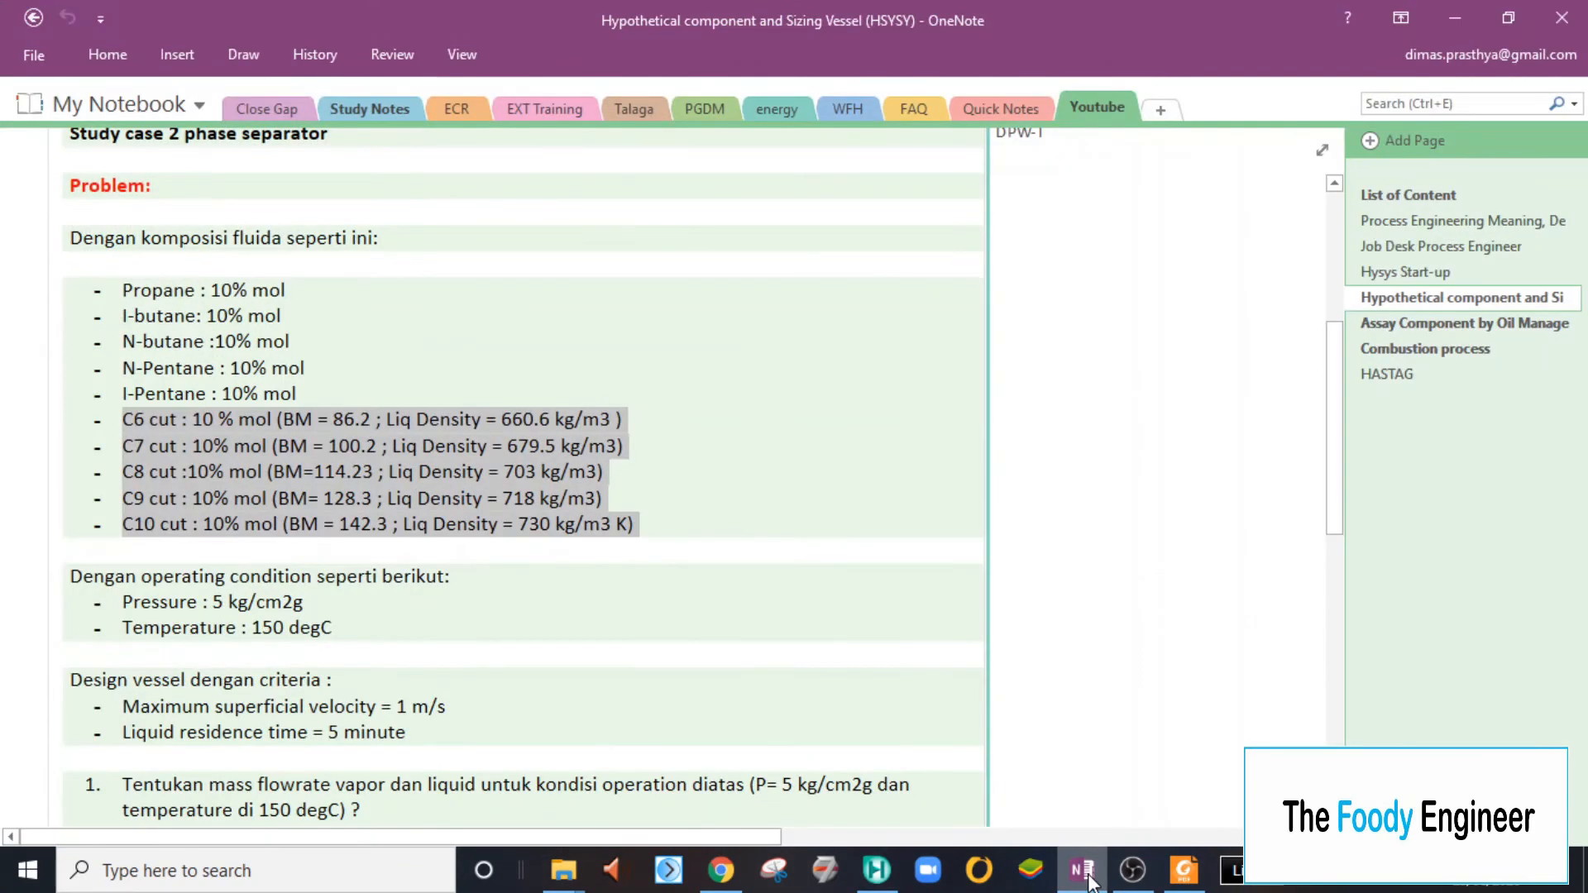
left_click(1082, 870)
type("730")
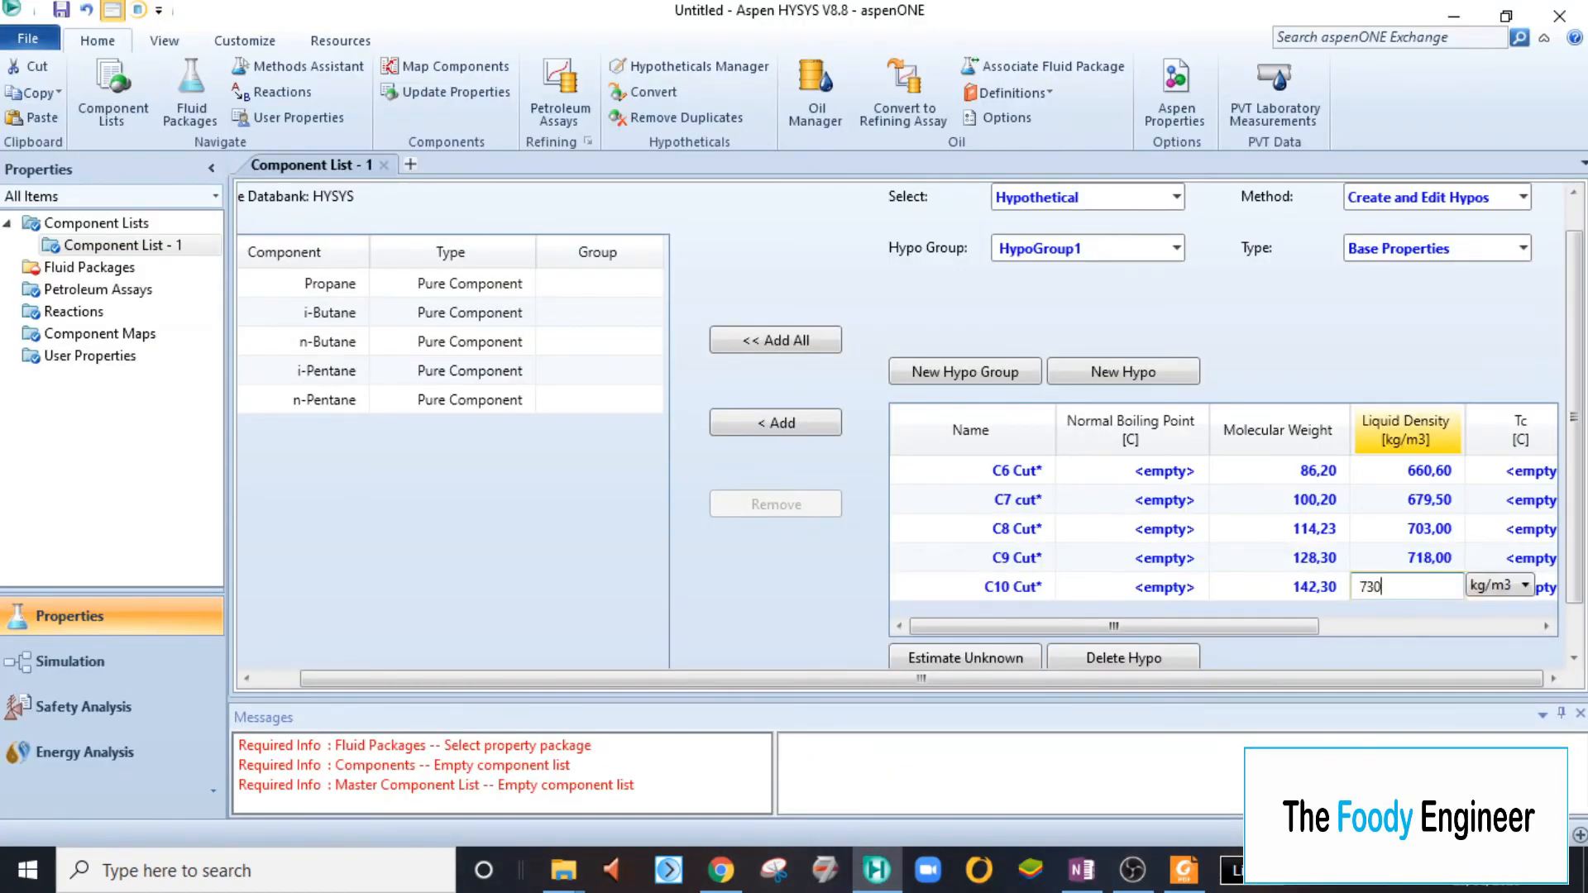
key("Return")
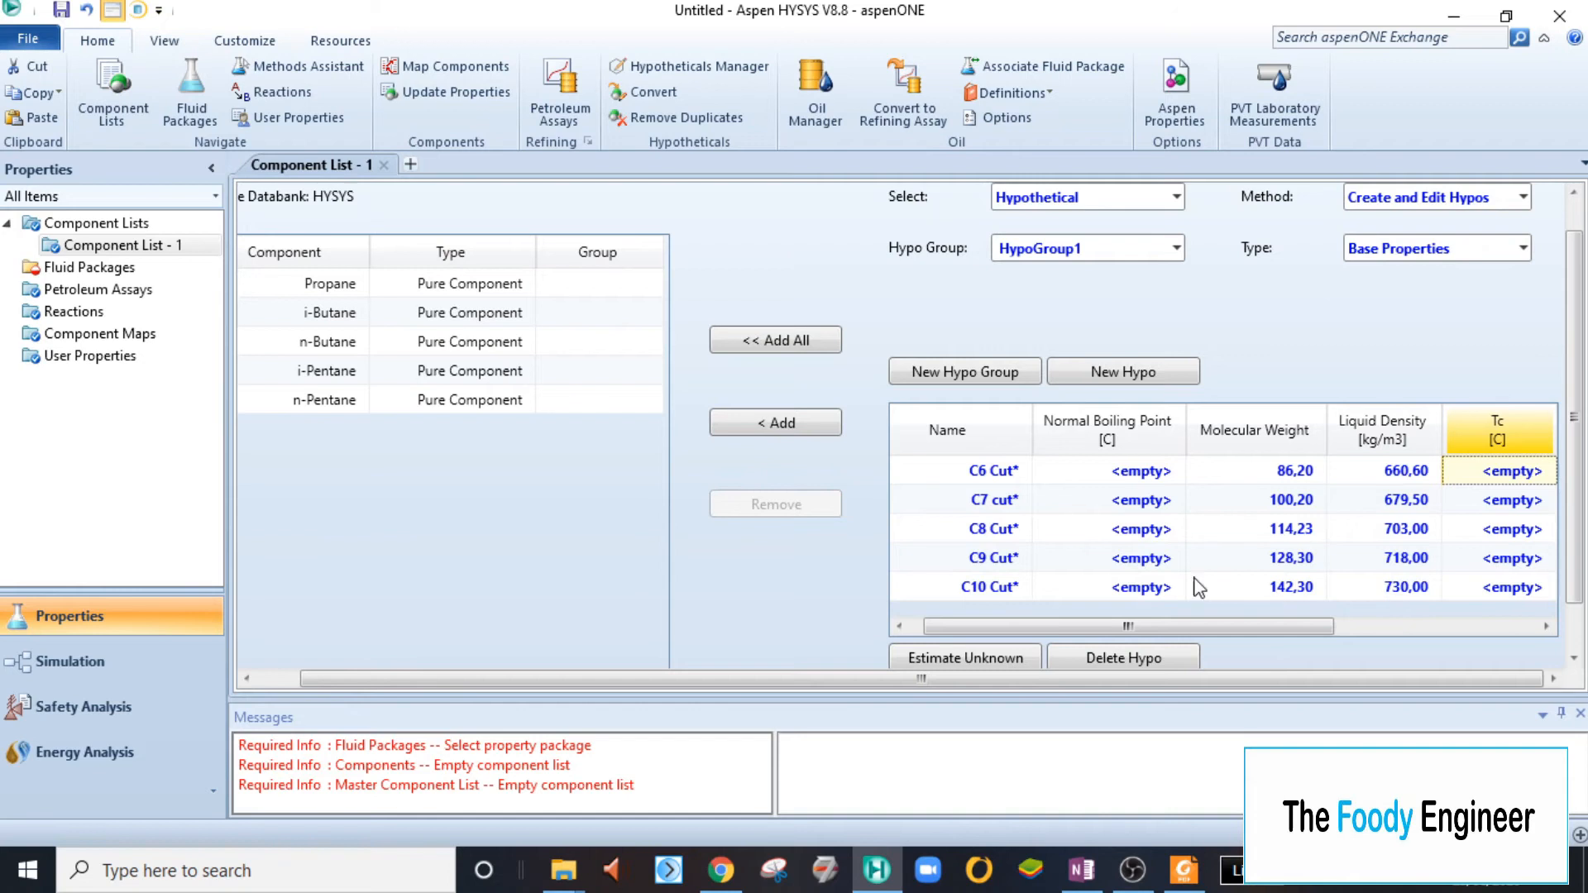
- Estimate the unknown properties of the C6 to C10 cut hypos
left_click_drag(1043, 630, 984, 625)
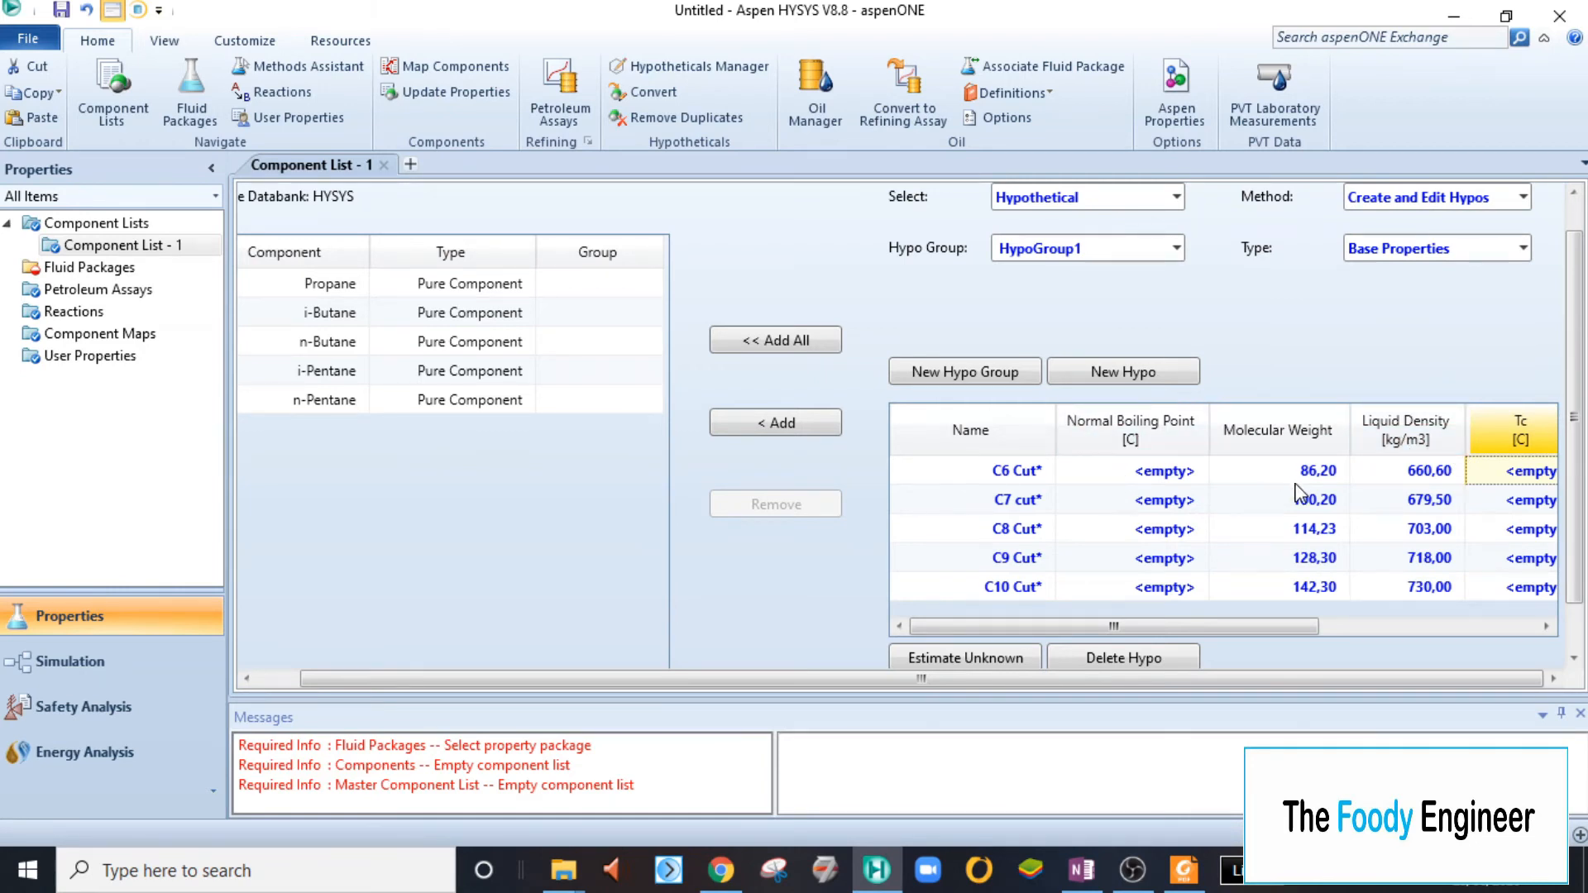
left_click(994, 660)
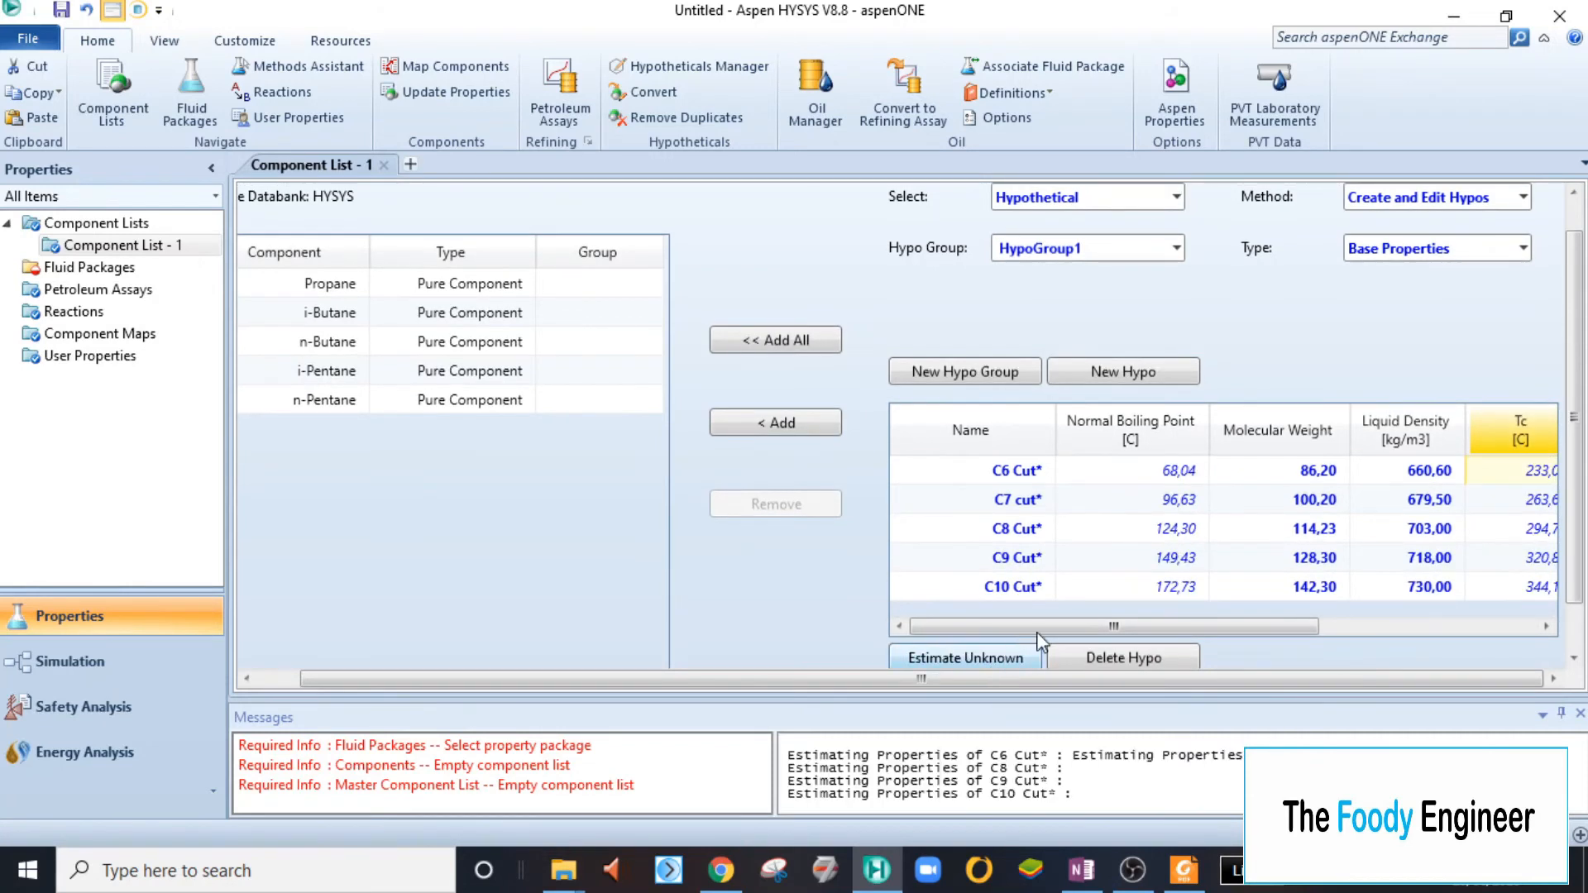
left_click_drag(1132, 623, 1055, 619)
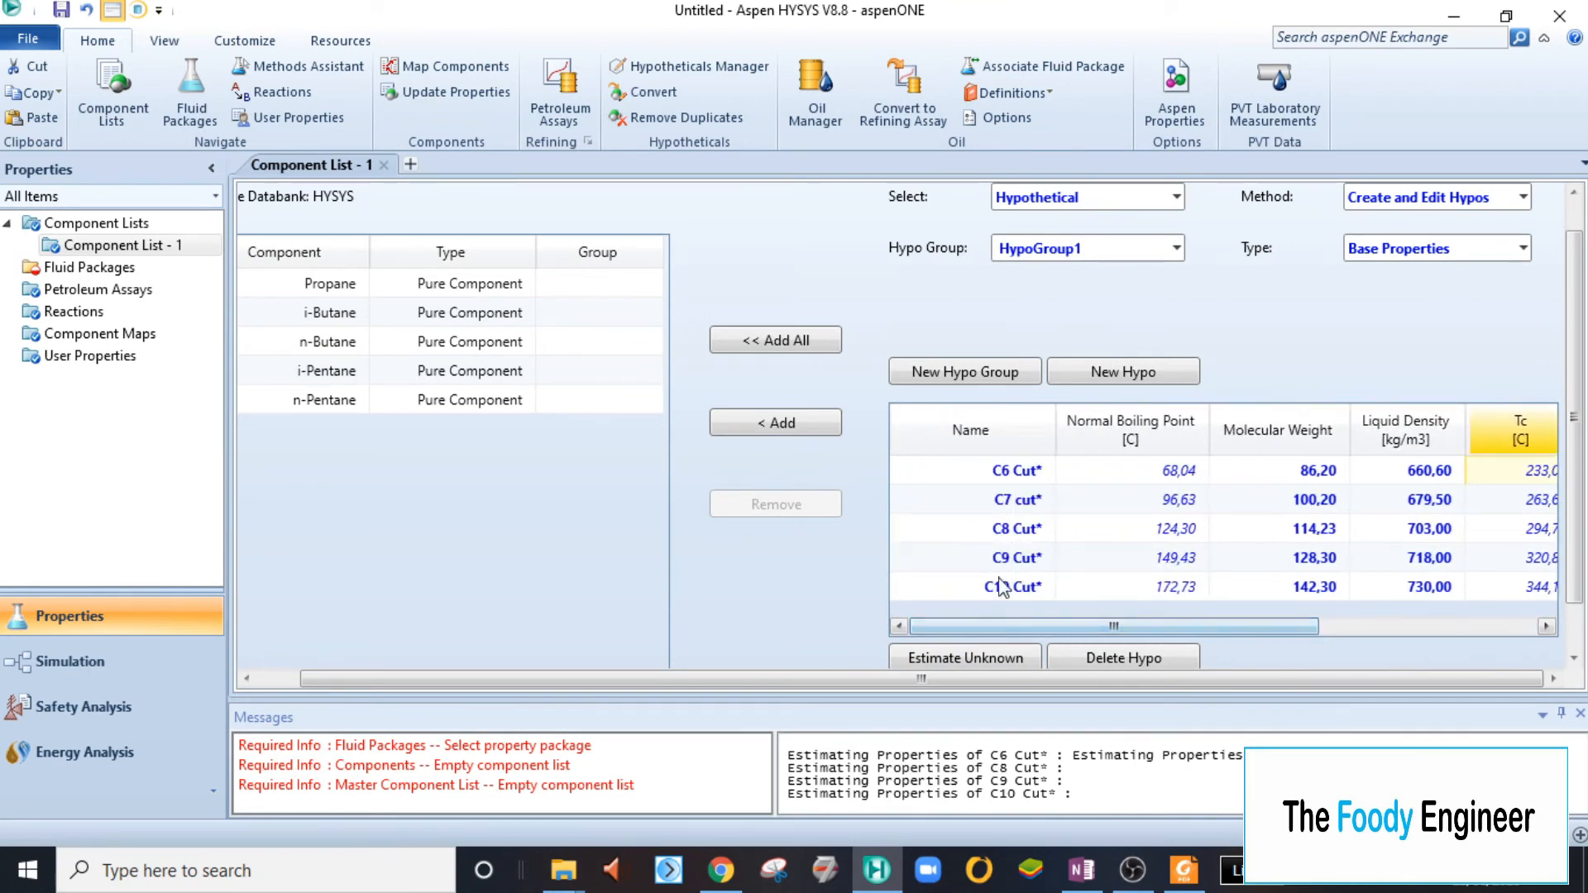
- Add all HypoGroup1 hypos to Component List - 1 and check the component list against the study case in OneNote
left_click(963, 479)
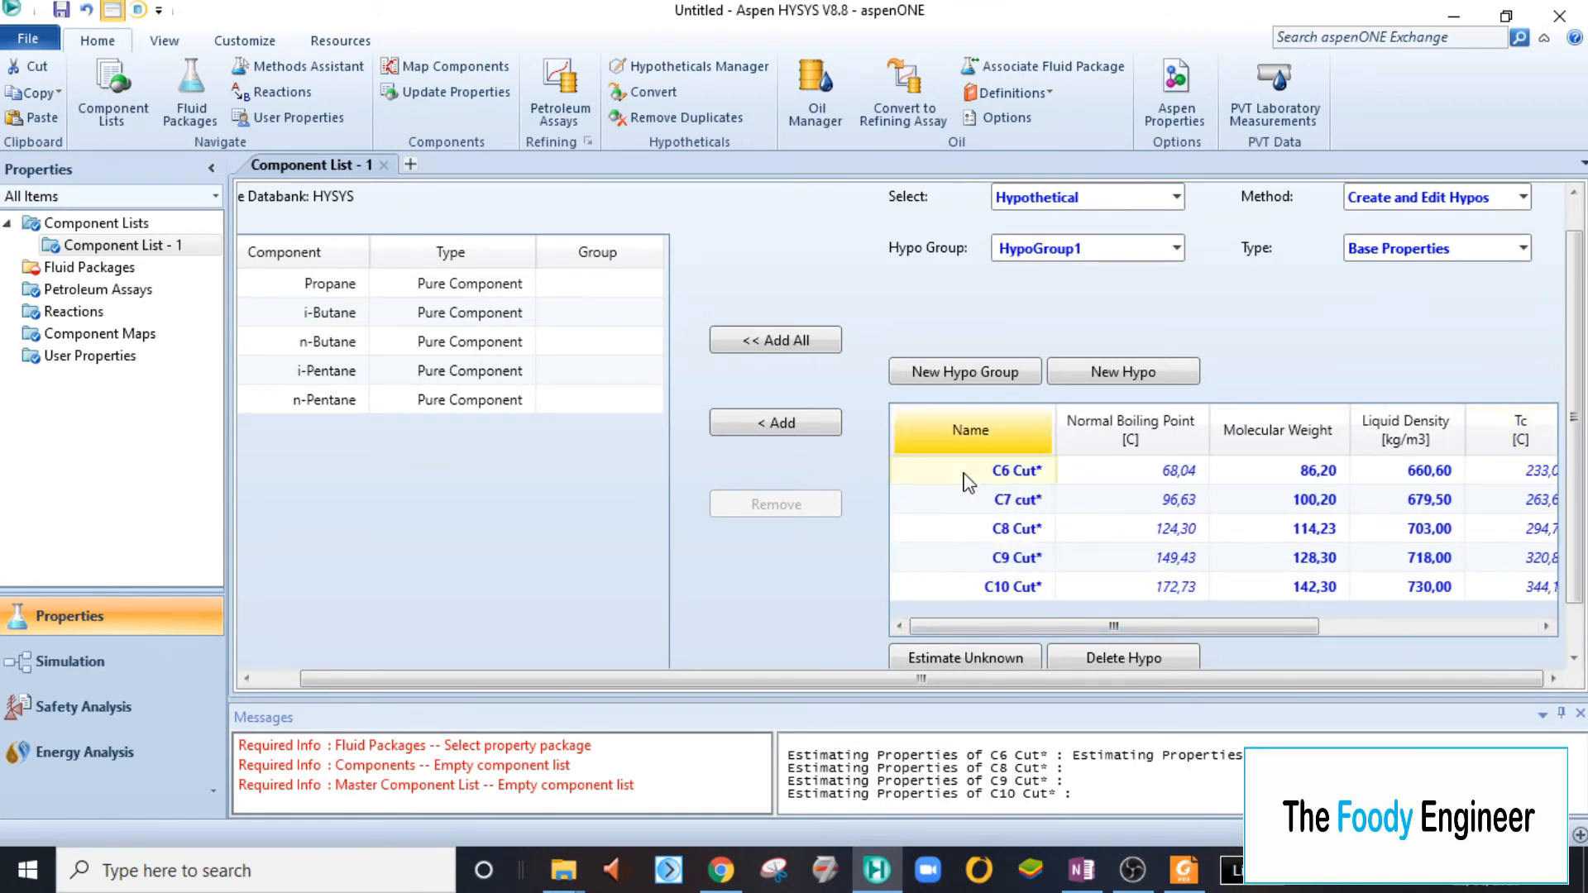
left_click(802, 350)
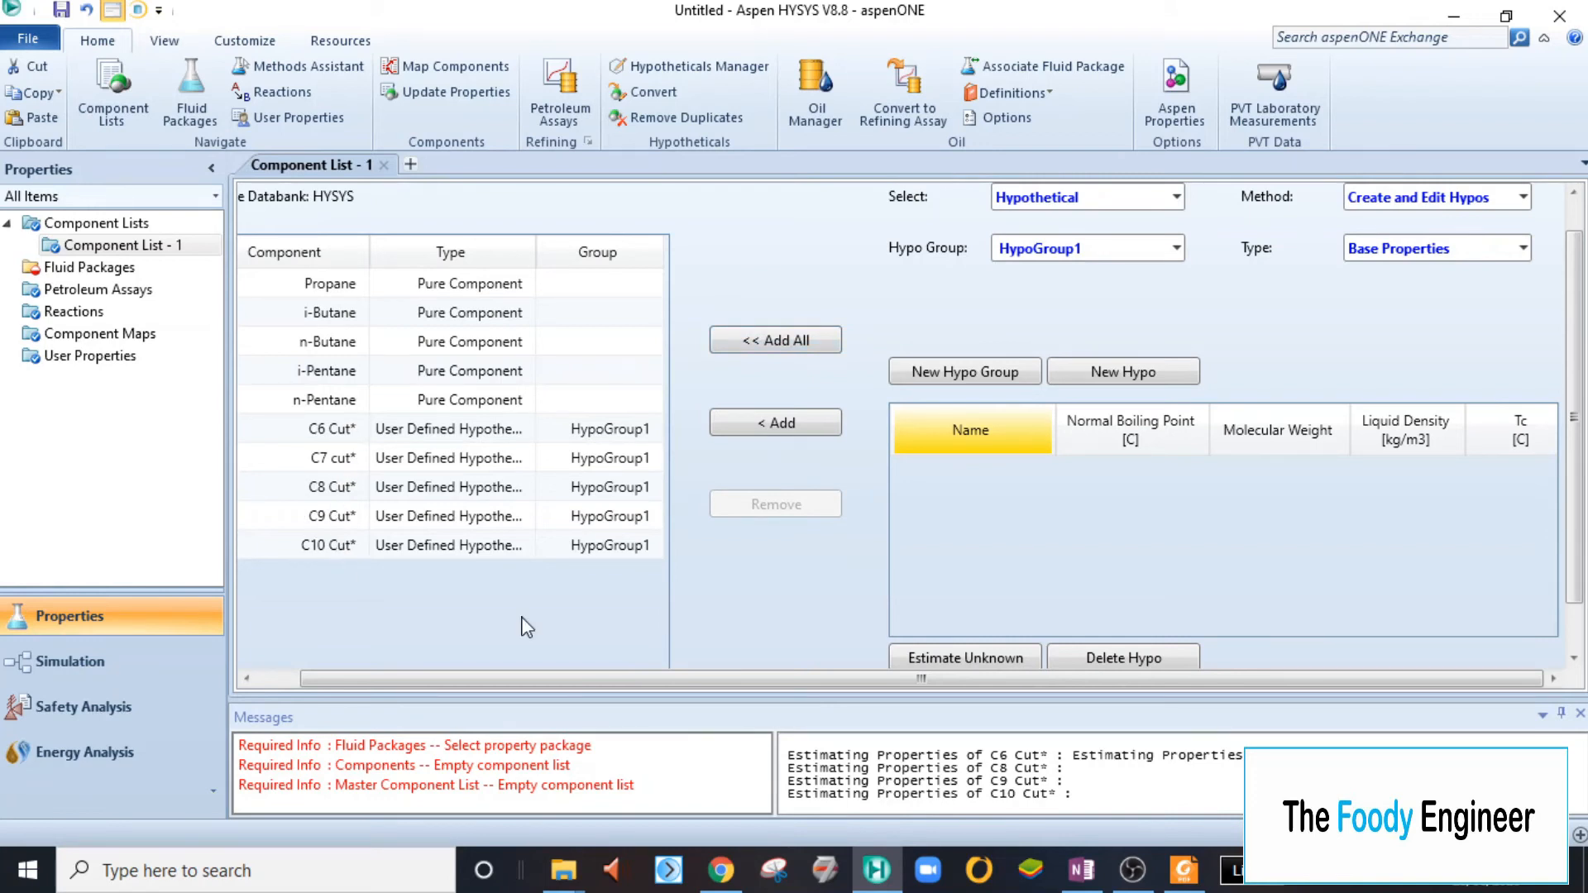
left_click(1082, 870)
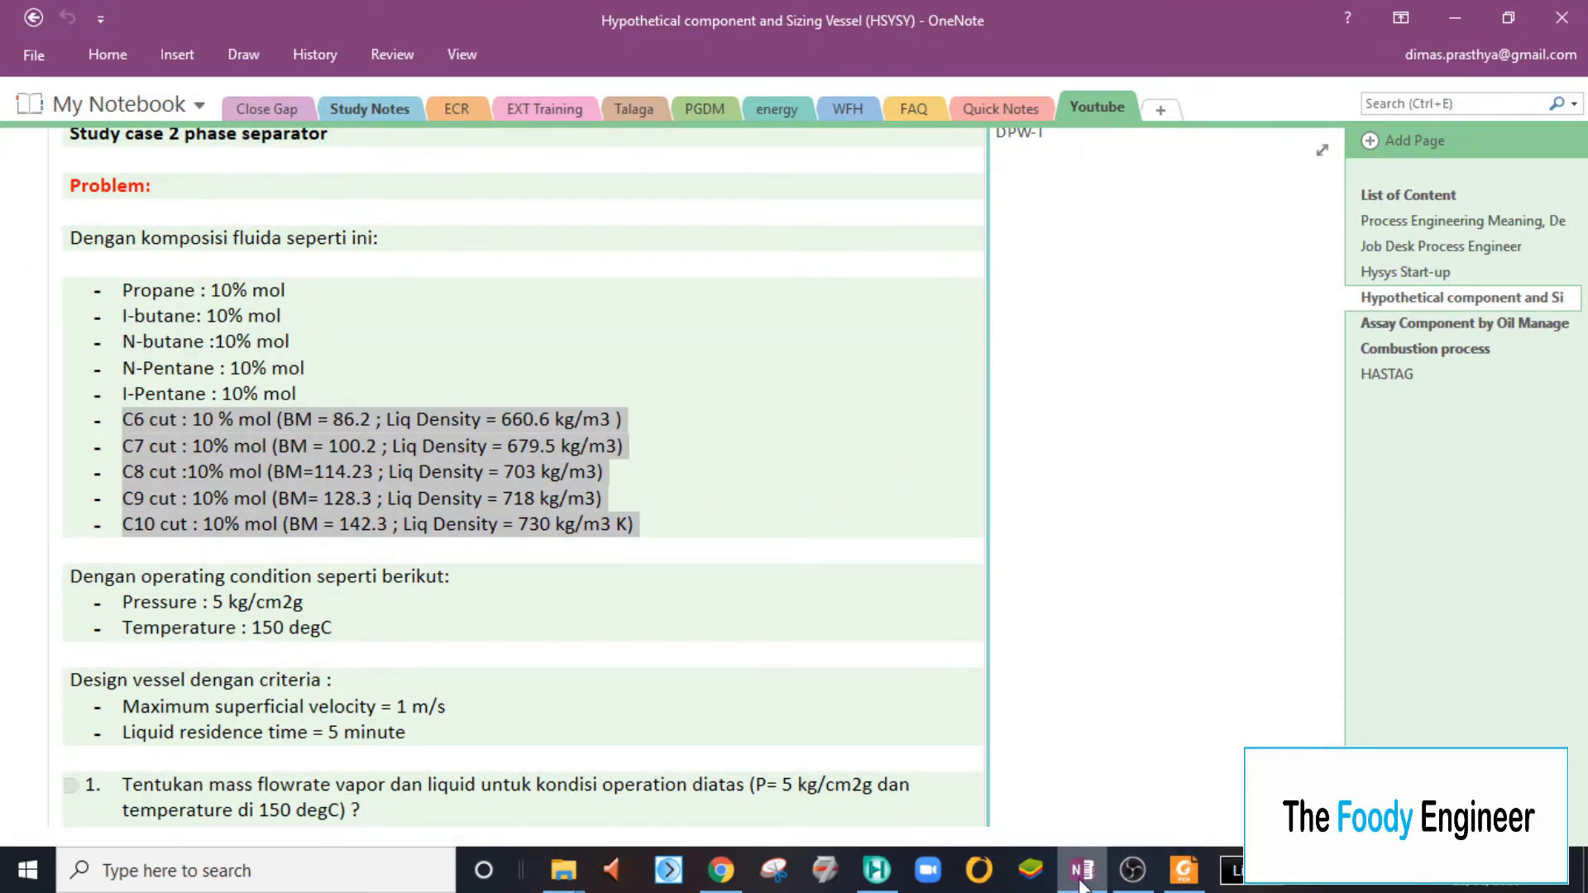
key("alt+Tab")
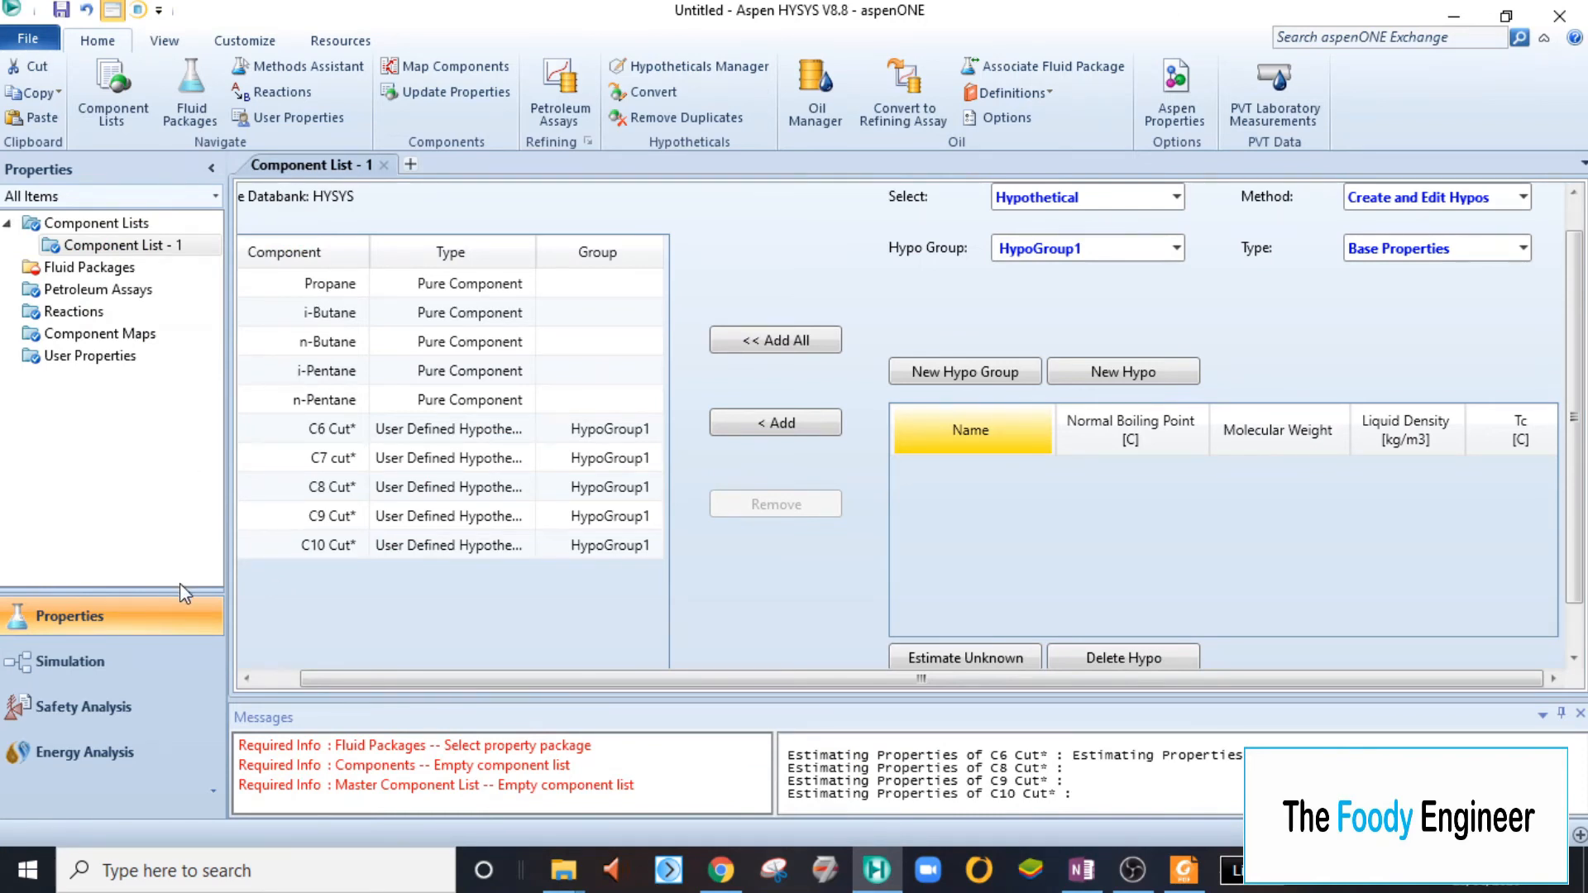
- Consult the Methods Assistant by component type for suitable property packages, specifying a hydrocarbon system with hypocomponents that is not at vacuum conditions
left_click(114, 268)
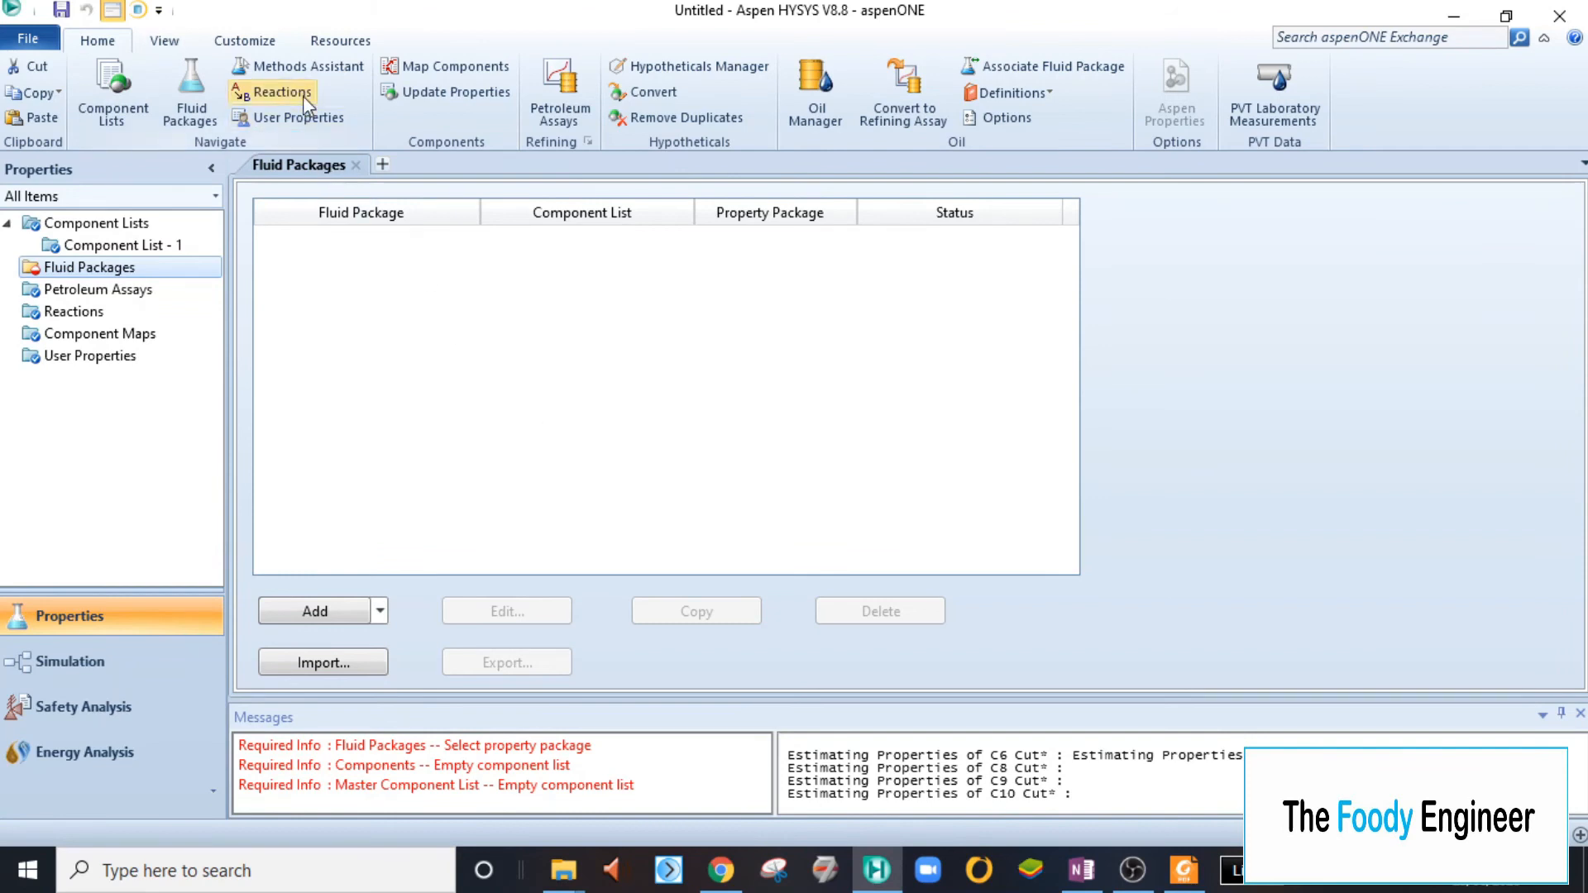
left_click(319, 74)
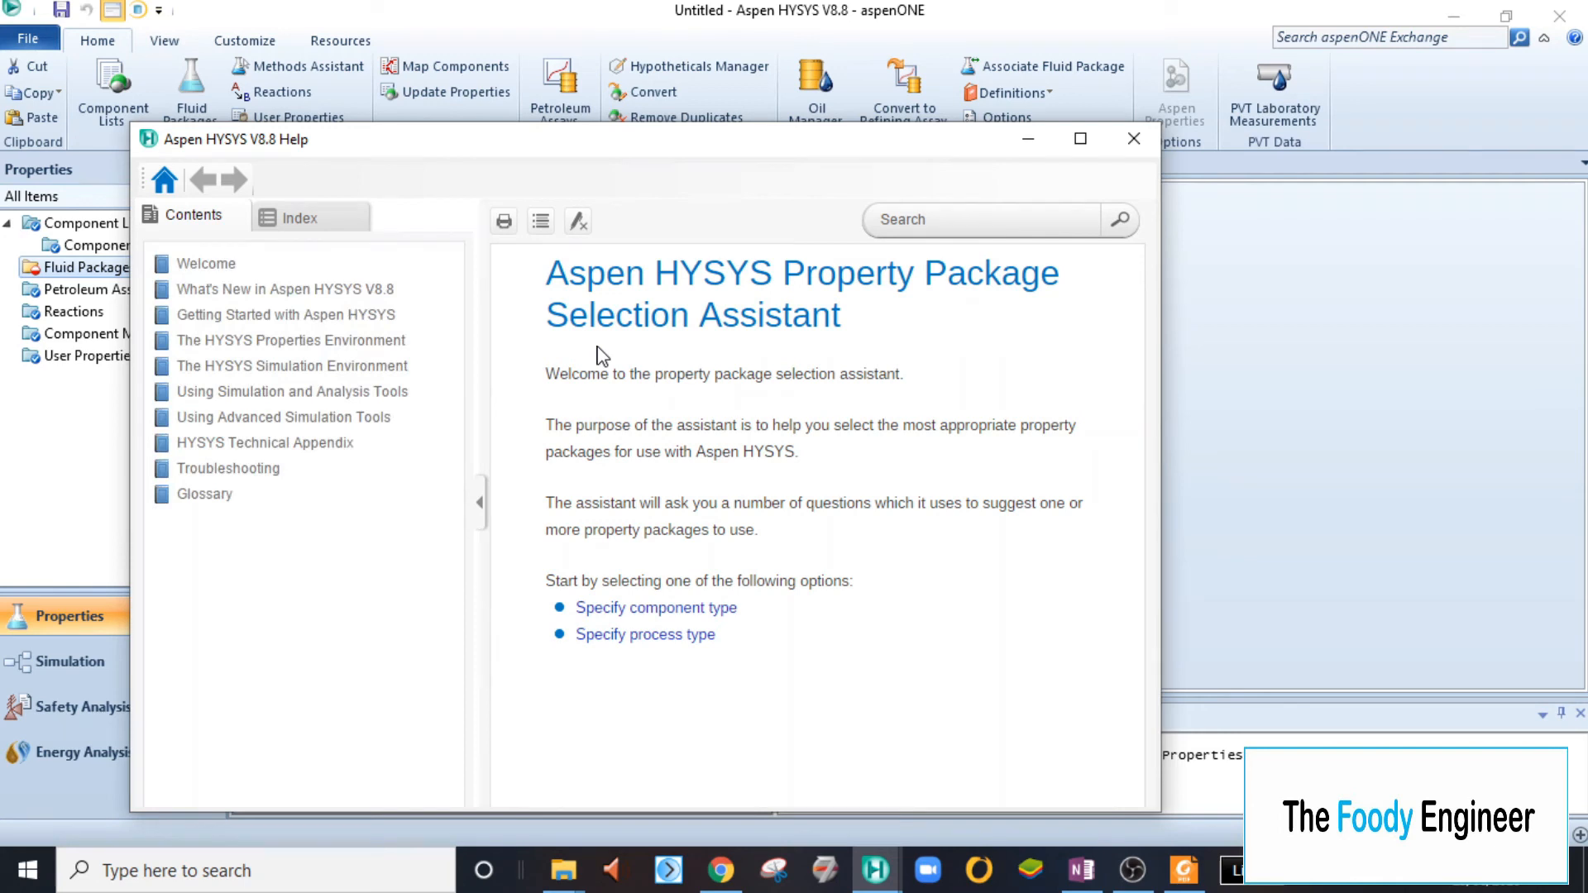
left_click_drag(597, 142, 752, 168)
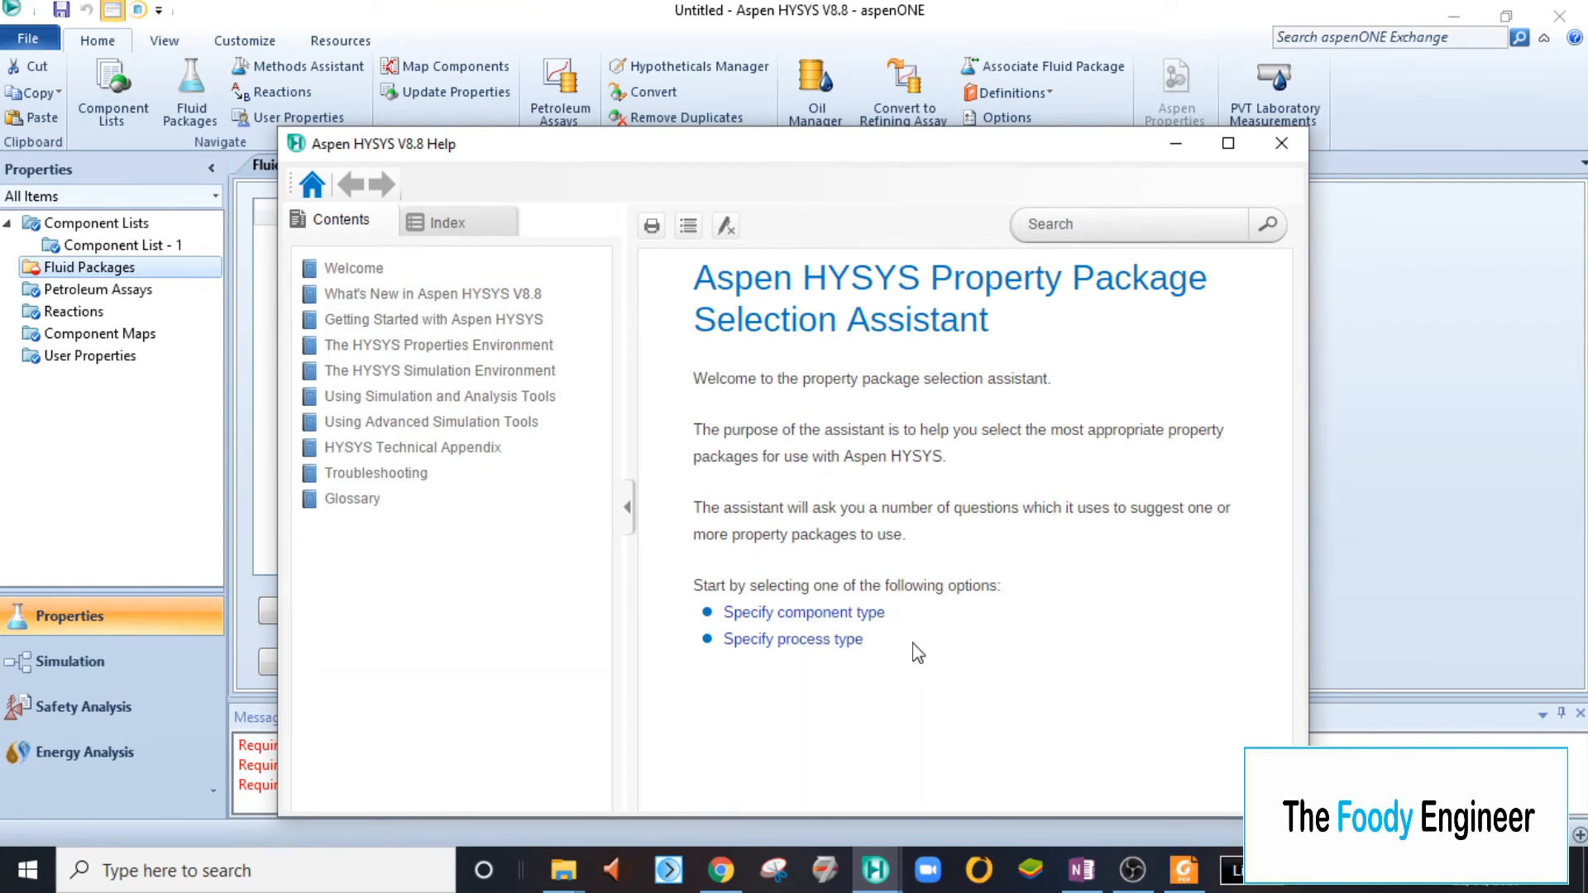
left_click(869, 614)
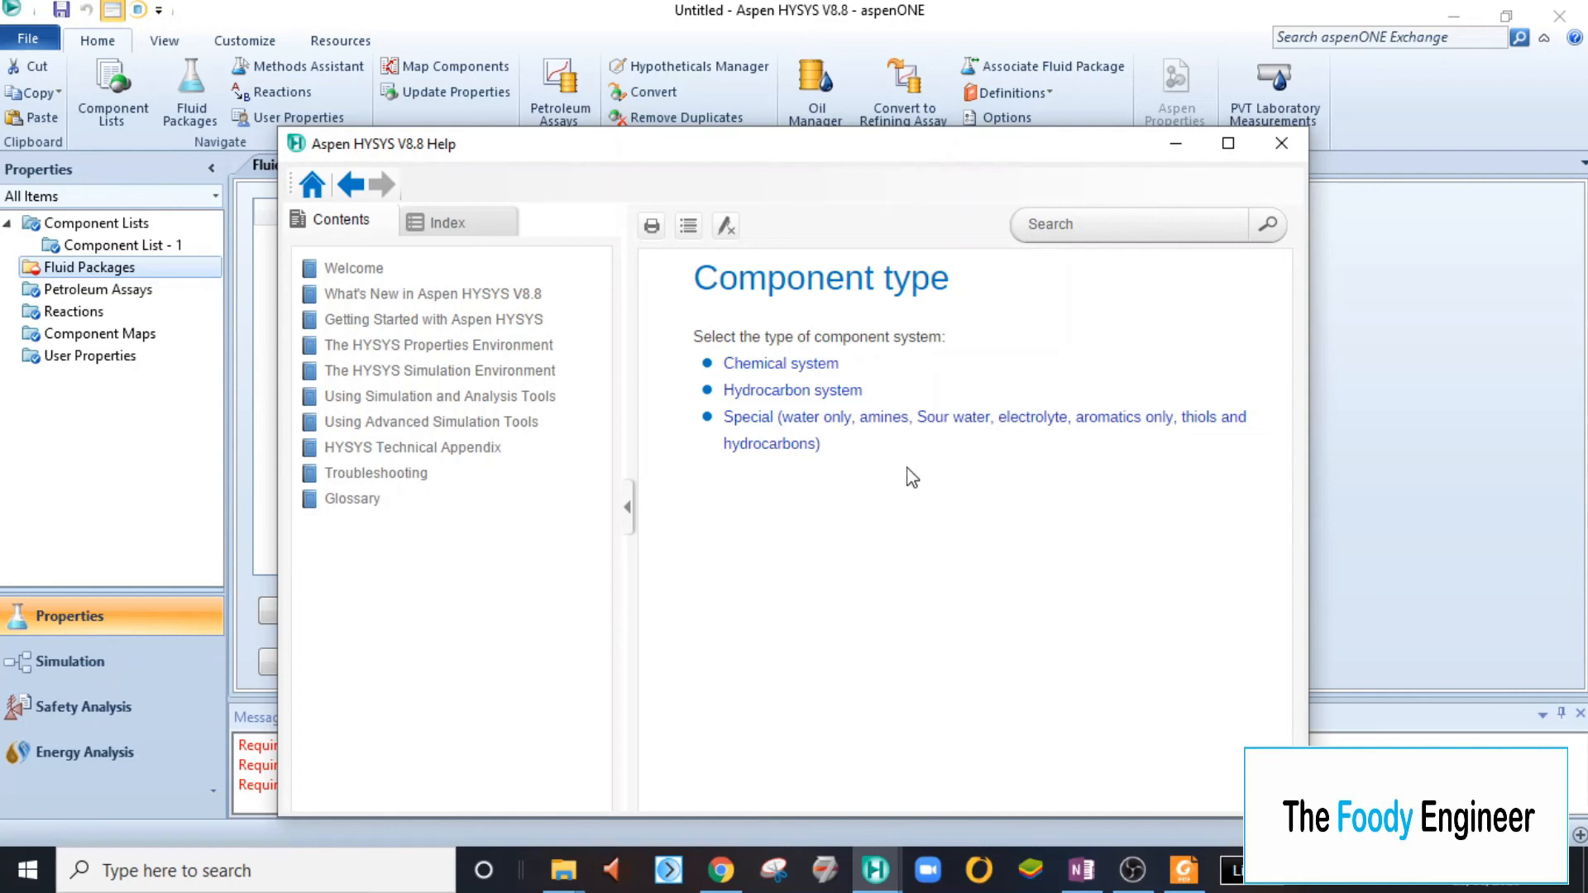
left_click(829, 400)
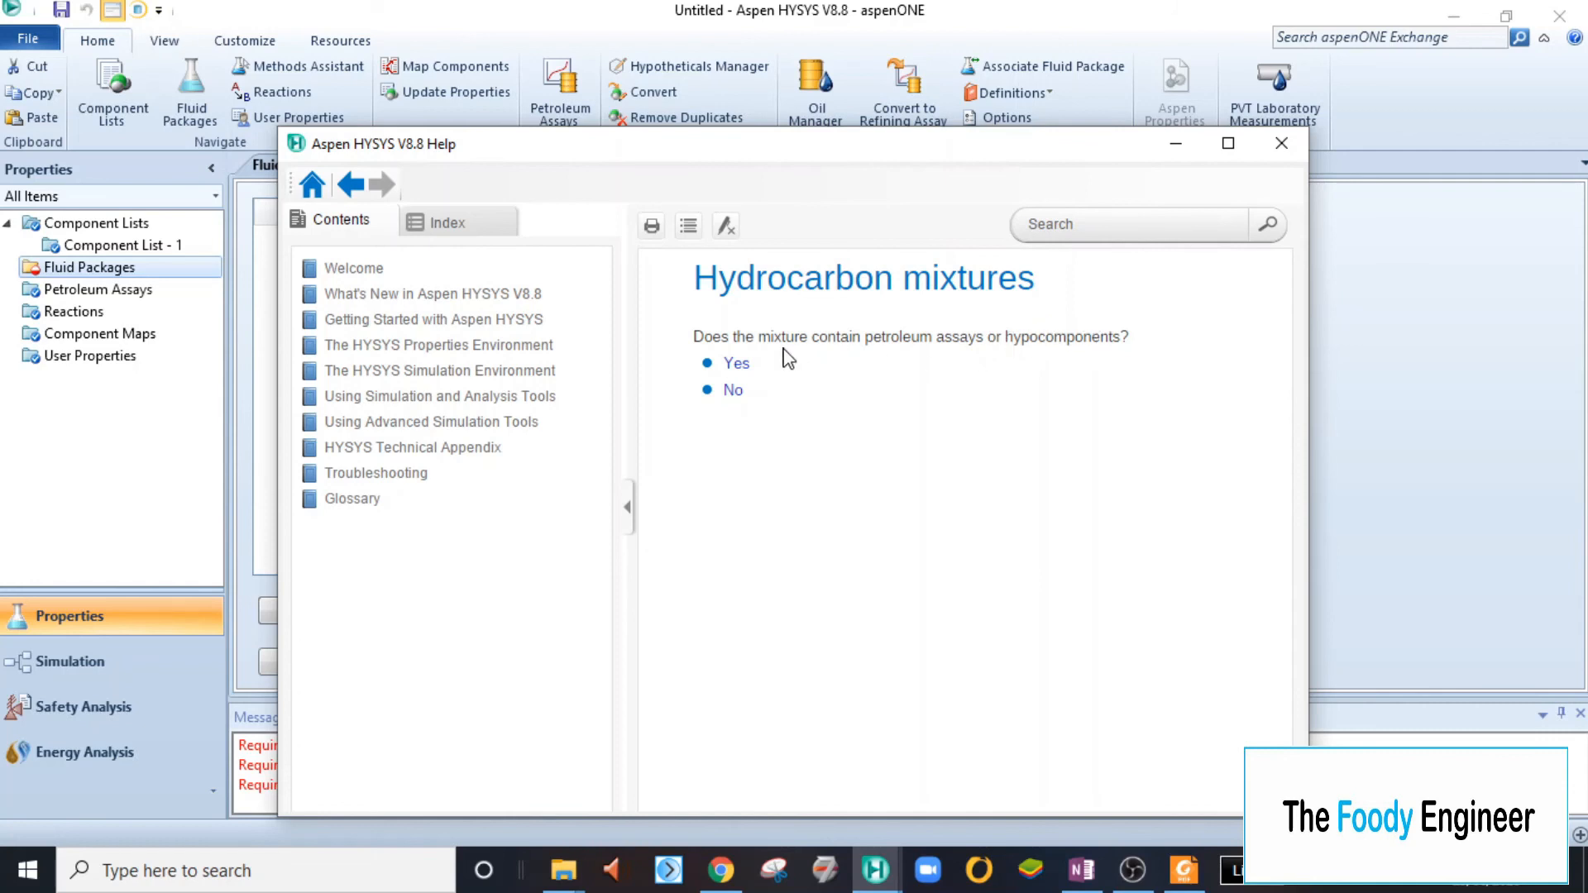
left_click(736, 364)
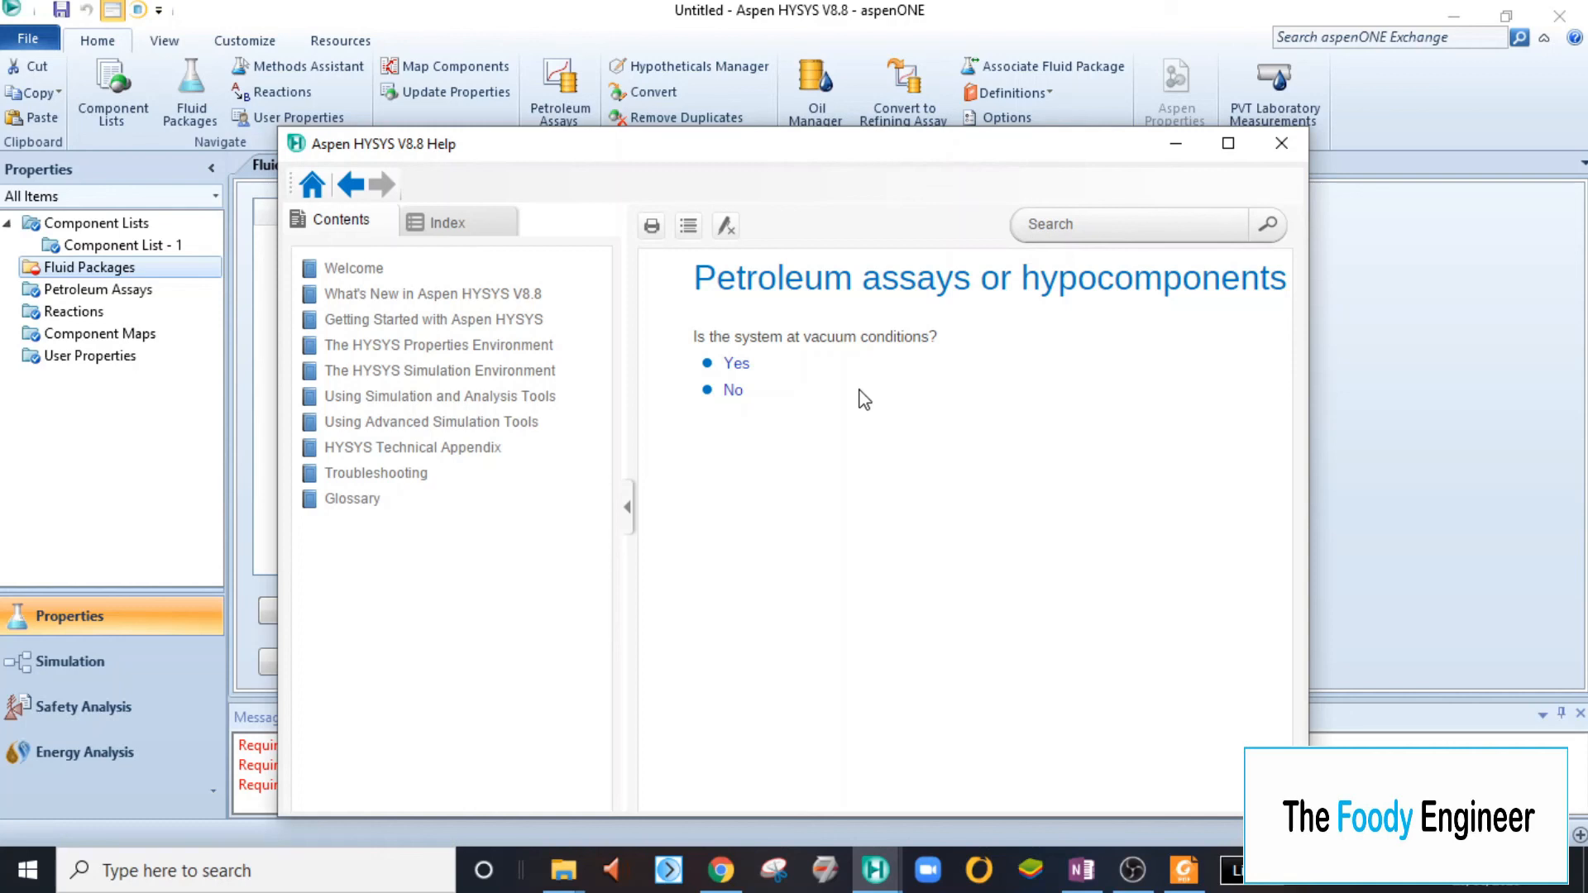
left_click(731, 392)
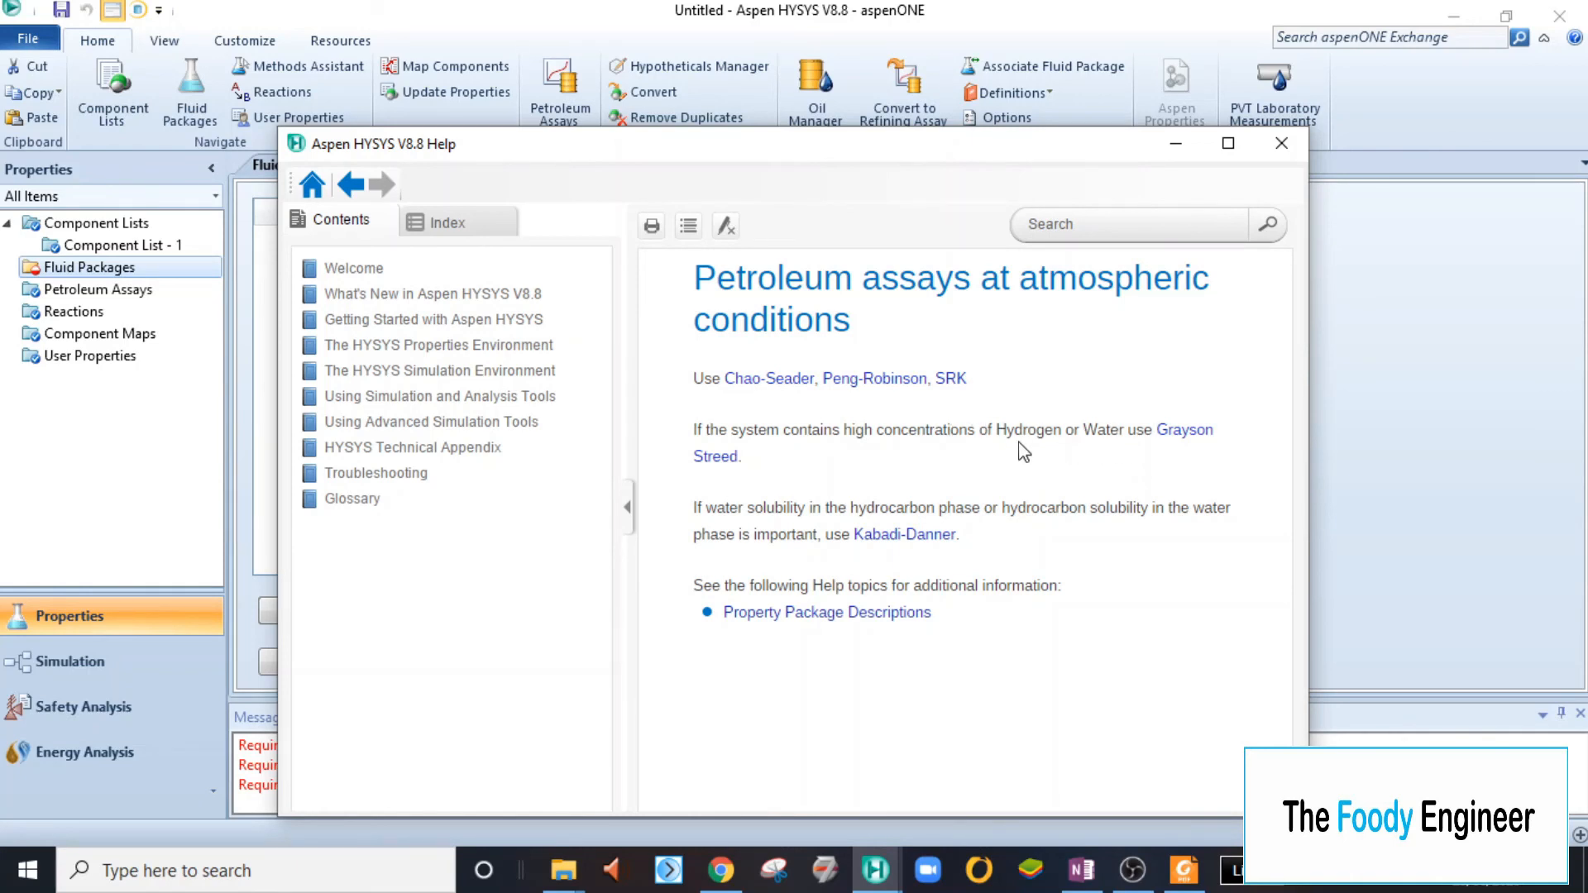
left_click(1281, 144)
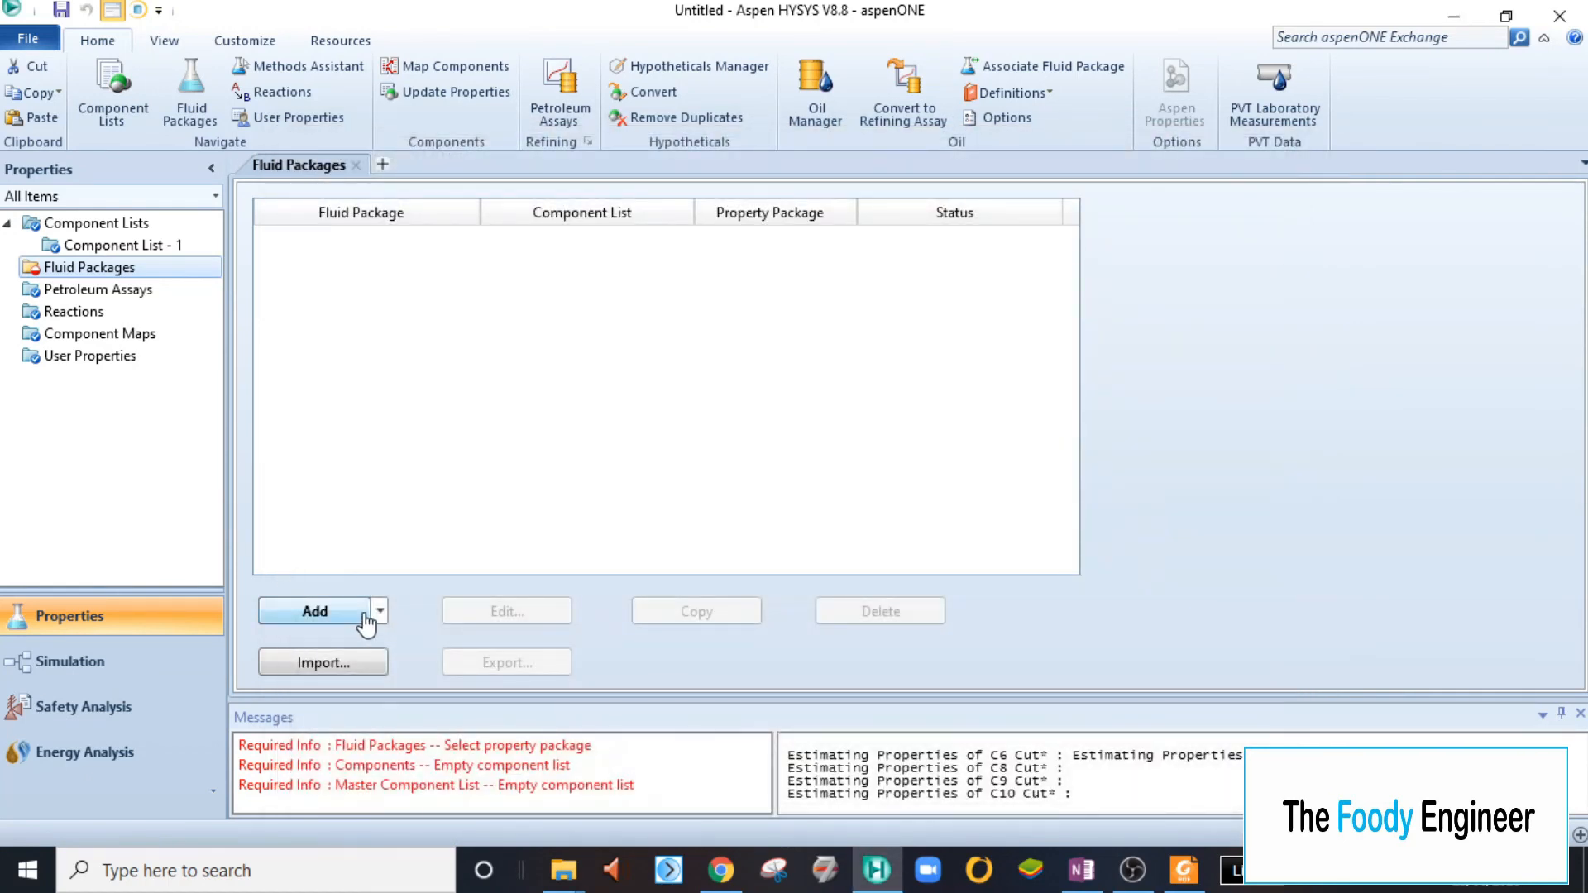
- Add a fluid package for Component List - 1 using the Chao Seader property package
left_click(365, 616)
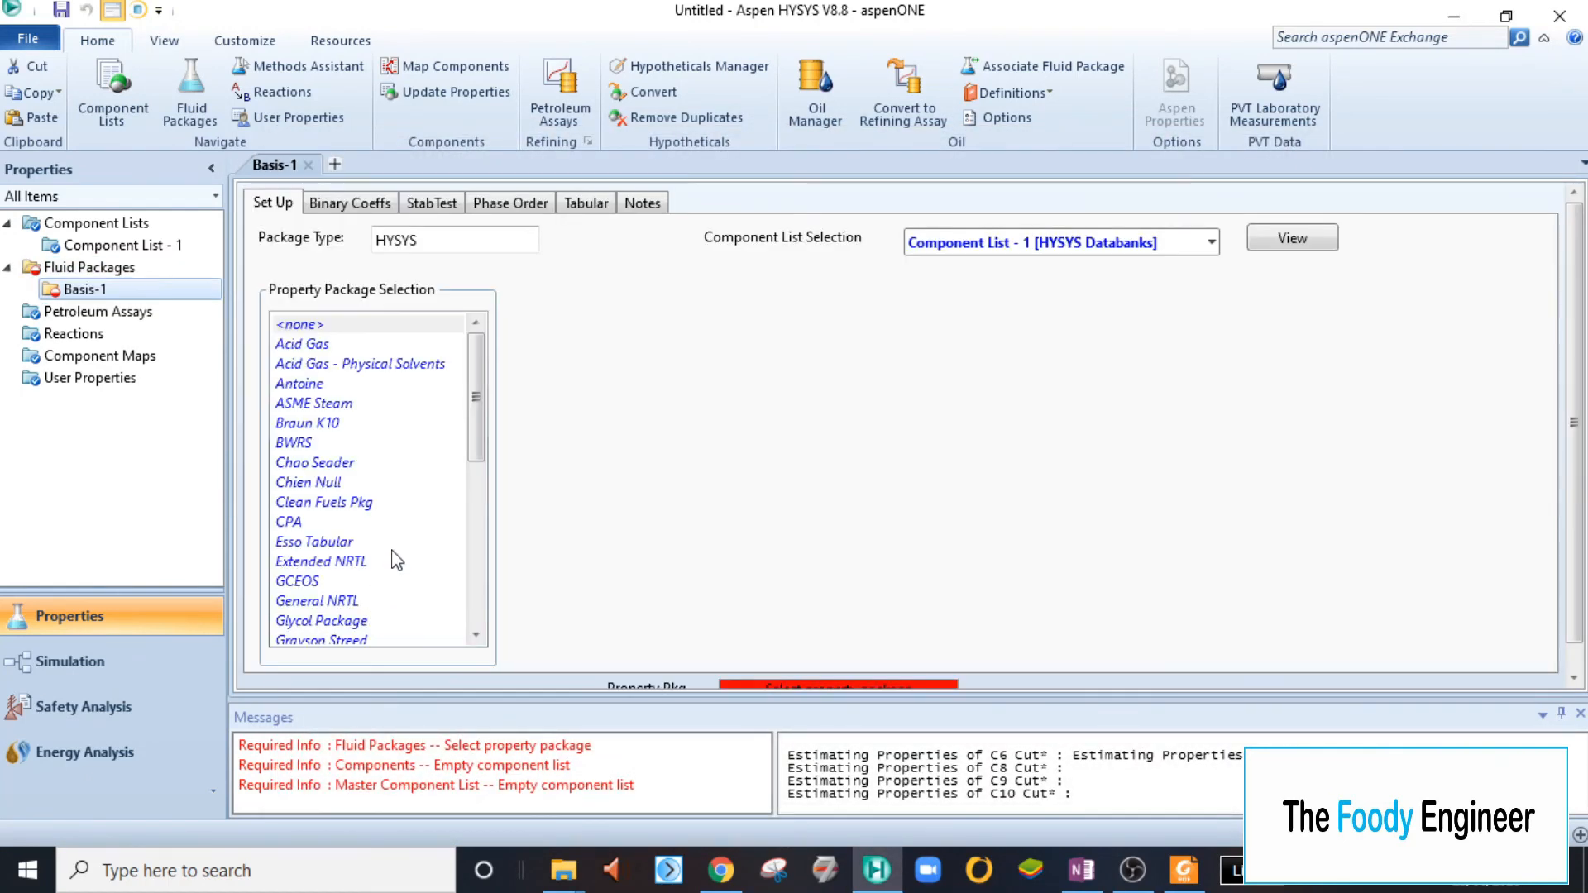
scroll(395, 561, "down", 2)
scroll(395, 561, "up", 2)
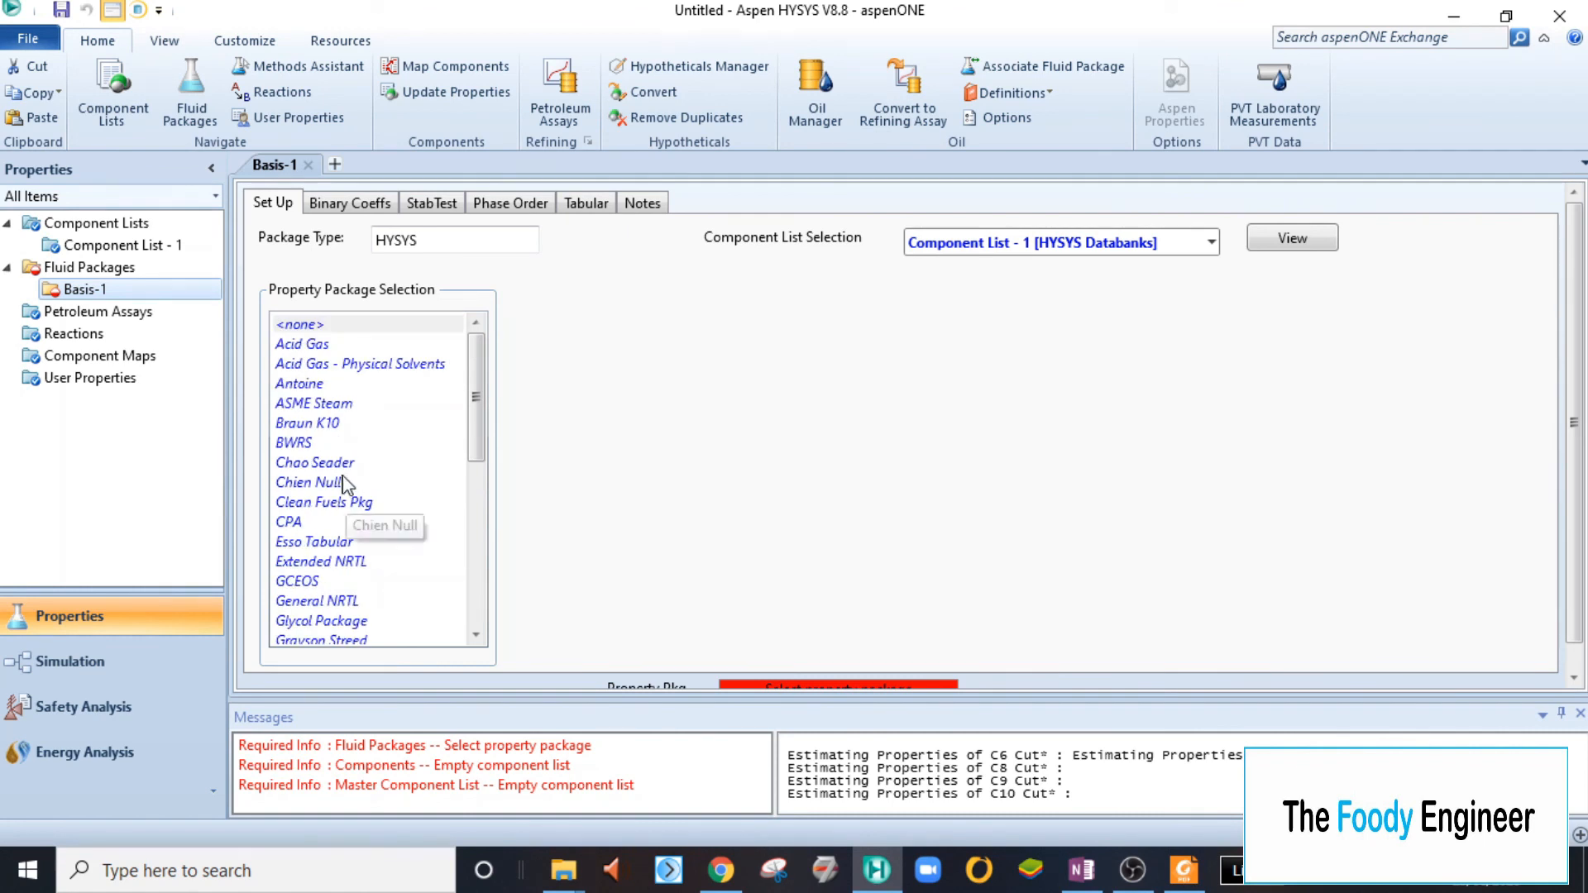
left_click(342, 468)
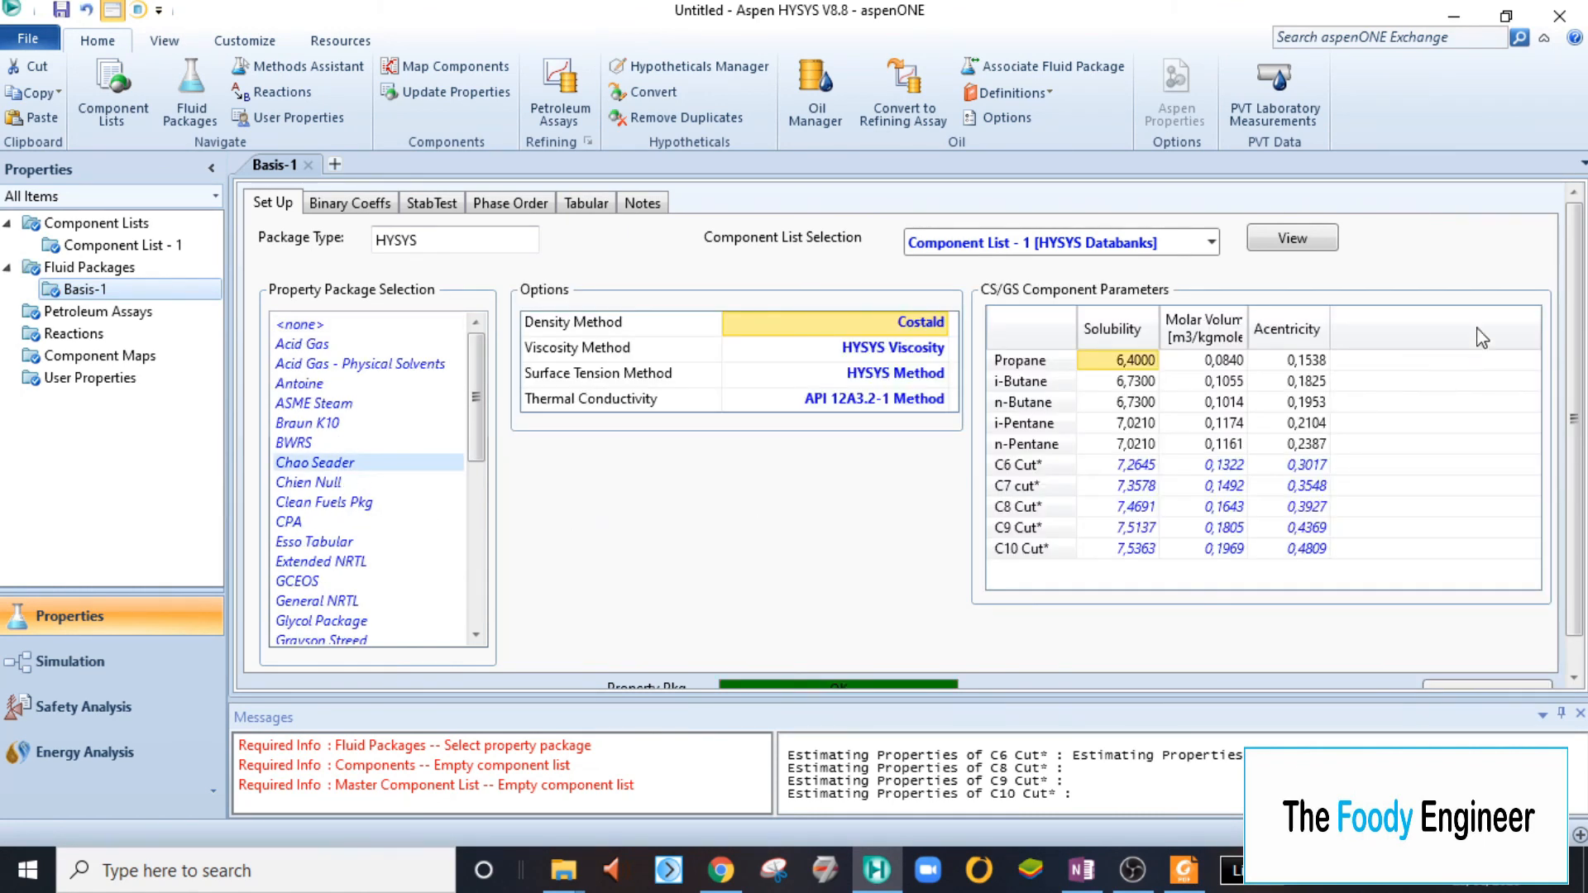